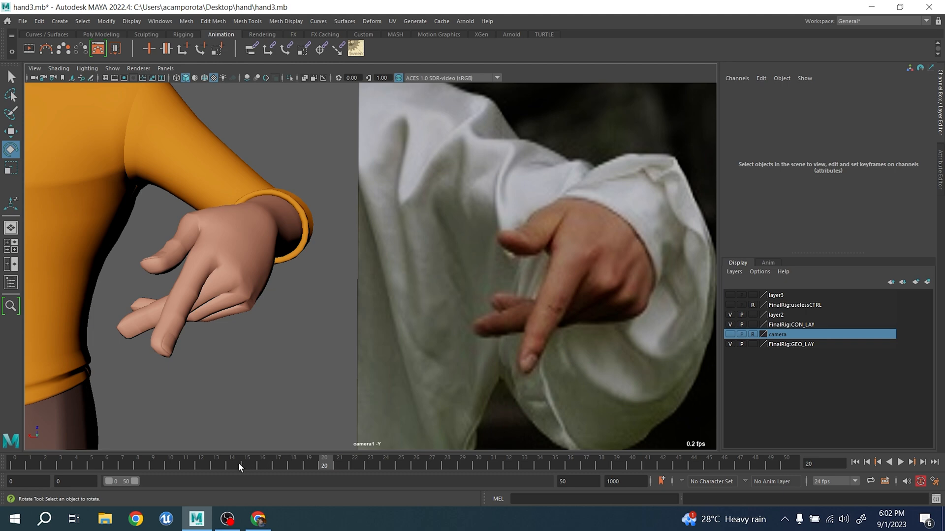
# - Review the posed hand examples by viewing frames 15, 5 and 0 of the timeline
pyautogui.click(248, 466)
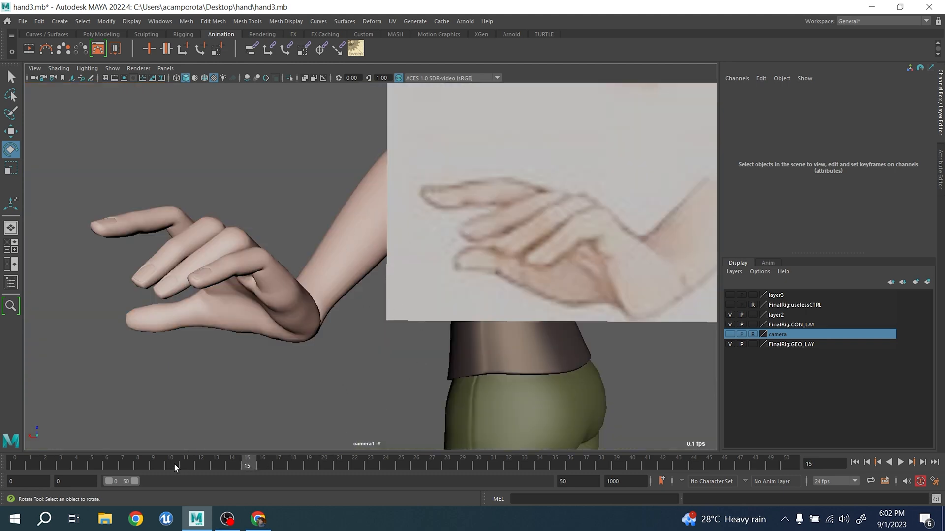
pyautogui.click(95, 465)
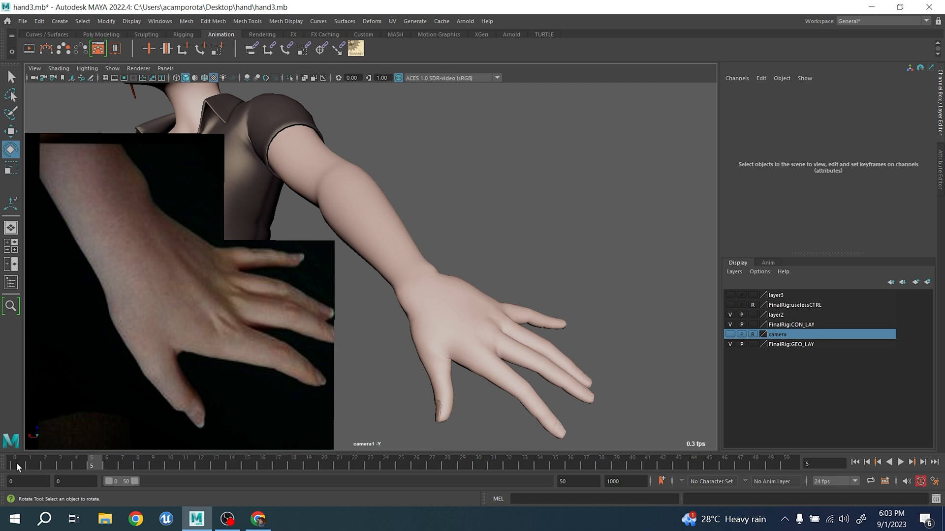
pyautogui.click(17, 462)
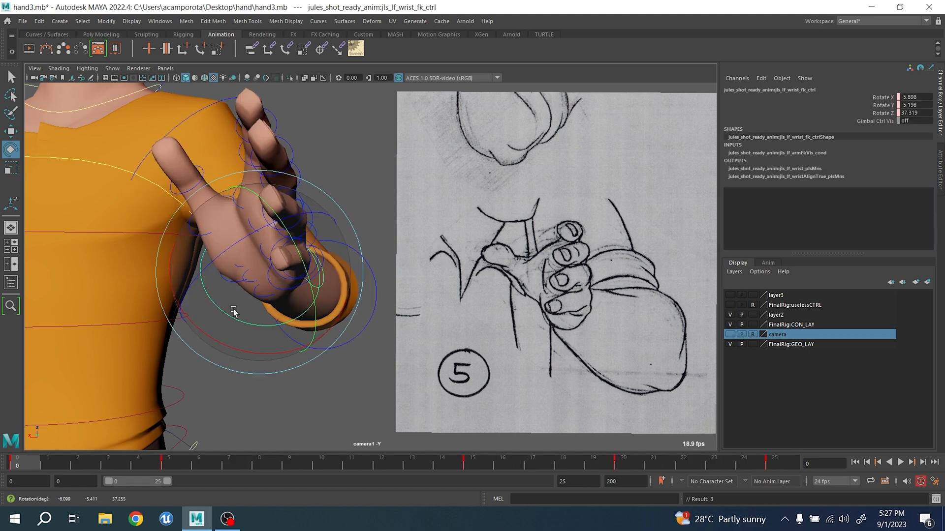
# - Rotate the left wrist to about X -8.2, Y -7.7, Z 34.7 and the left upper arm to about X 2.5, Y -0.6, Z -49.5
pyautogui.moveTo(235, 318); pyautogui.dragTo(231, 314)
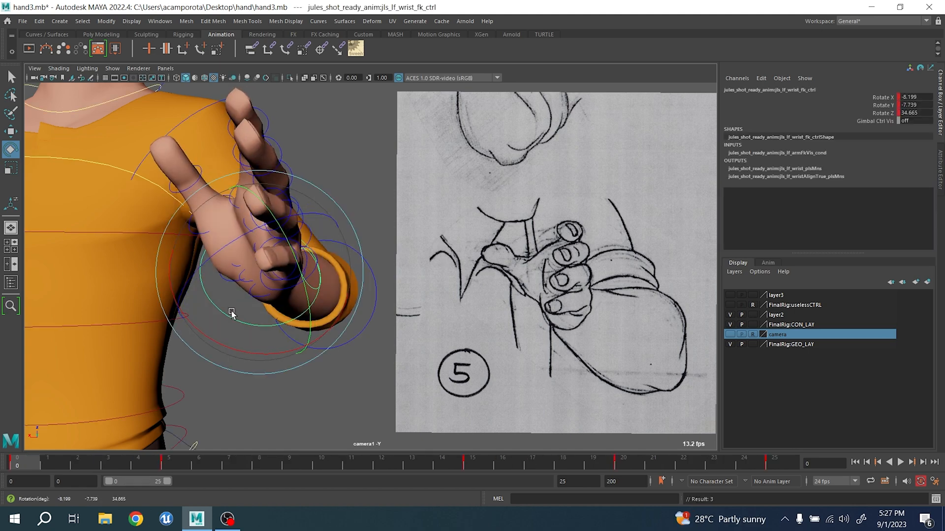
pyautogui.click(309, 398)
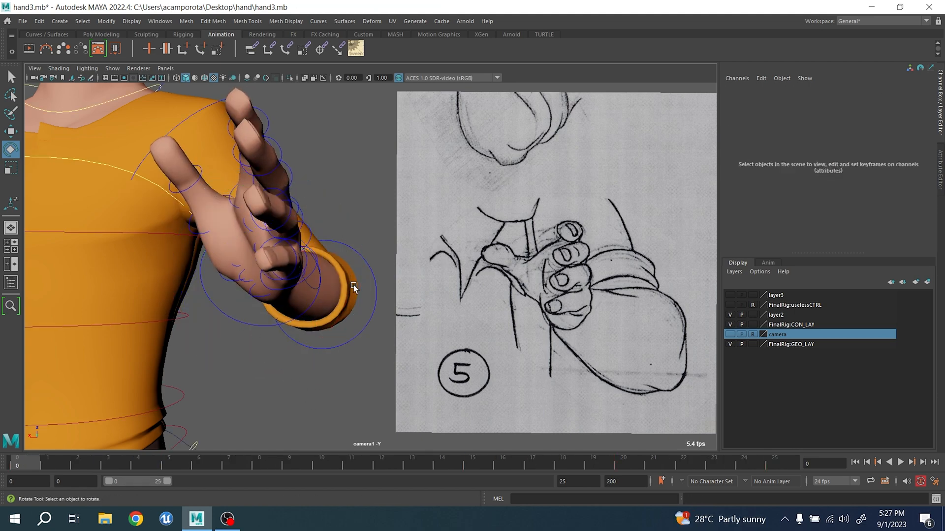
pyautogui.click(187, 122)
pyautogui.moveTo(188, 122); pyautogui.dragTo(241, 176)
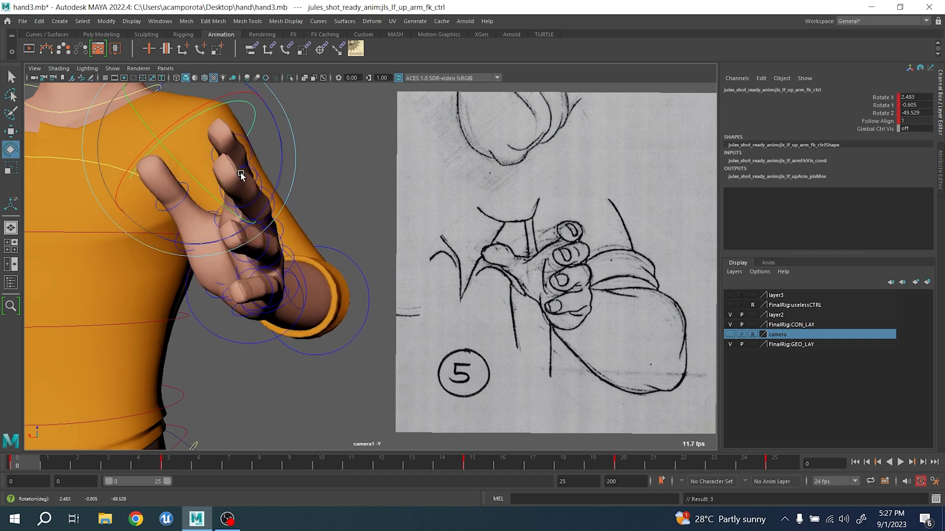
pyautogui.click(345, 311)
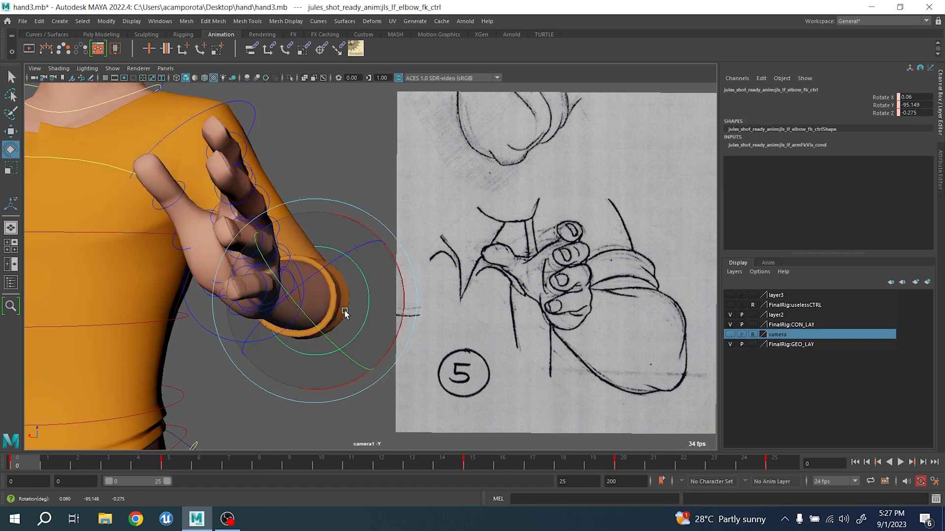
pyautogui.click(228, 355)
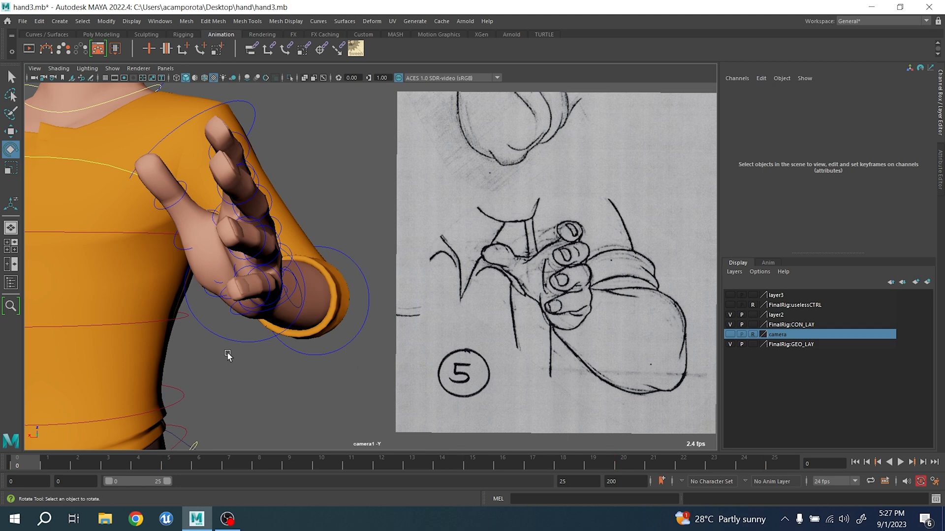
# - Rotate the left wrist to about X 0.4, Y -3.4, Z 39.6 and key the pose at frame 0
pyautogui.moveTo(221, 337); pyautogui.dragTo(250, 353)
pyautogui.moveTo(250, 318); pyautogui.dragTo(282, 365)
pyautogui.press('s')
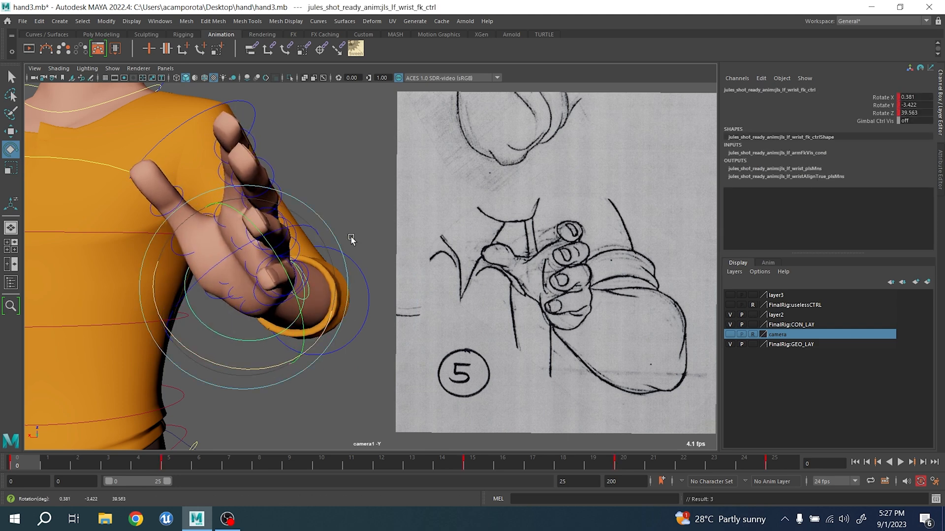
# - Curl the left index finger by rotating its middle and tip controls together to about 29.5 degrees in Y
pyautogui.click(295, 175)
pyautogui.moveTo(222, 168); pyautogui.dragTo(220, 177)
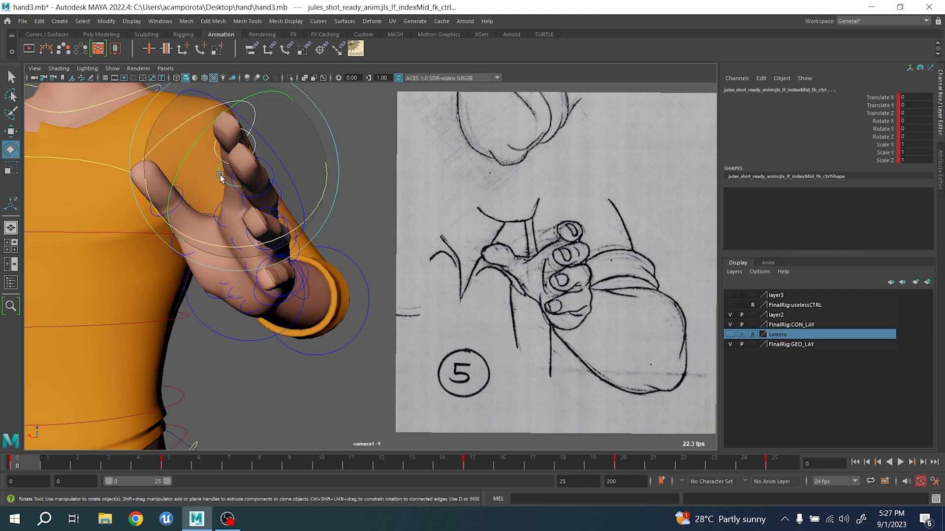
pyautogui.press('q')
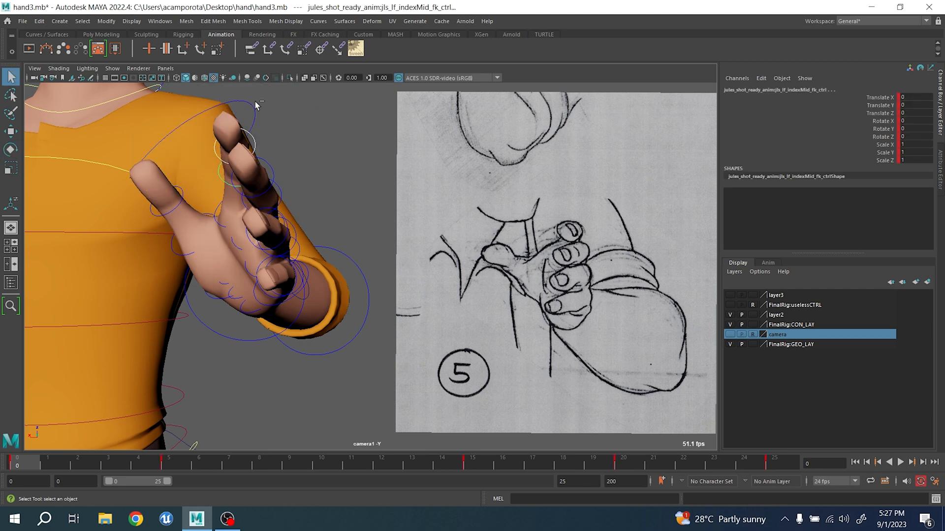
pyautogui.press('e')
pyautogui.moveTo(203, 131); pyautogui.dragTo(203, 192)
pyautogui.press('q')
# - Curl the middle finger's middle and tip controls to about 36 degrees in Y and the ring finger's to about 37 degrees
pyautogui.click(281, 193)
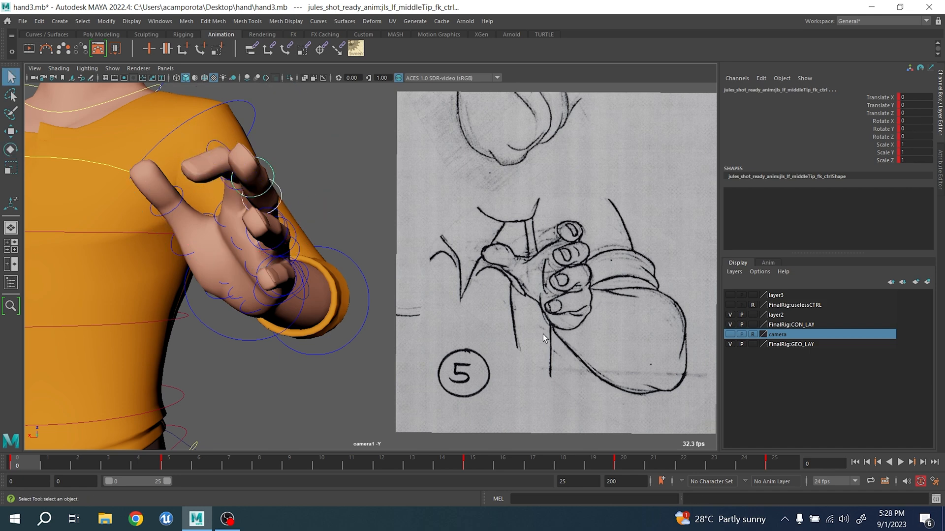
pyautogui.press('e')
pyautogui.moveTo(201, 163); pyautogui.dragTo(194, 226)
pyautogui.press('q')
pyautogui.click(295, 237)
pyautogui.press('e')
pyautogui.moveTo(267, 221); pyautogui.dragTo(205, 256)
pyautogui.press('q')
# - In the perspective view, curl the left pinky by rotating its middle and tip controls to about 49.5 degrees in Y
pyautogui.press('space')
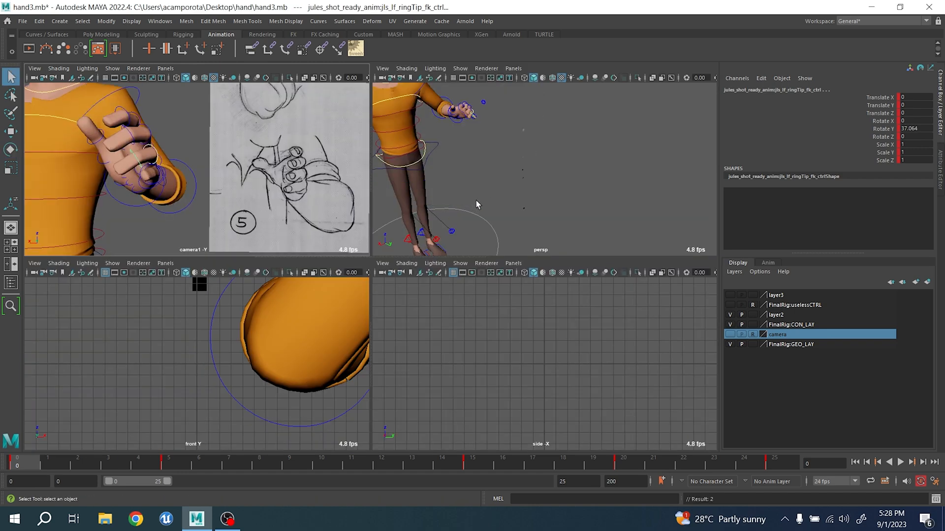
pyautogui.click(460, 118)
pyautogui.press('f')
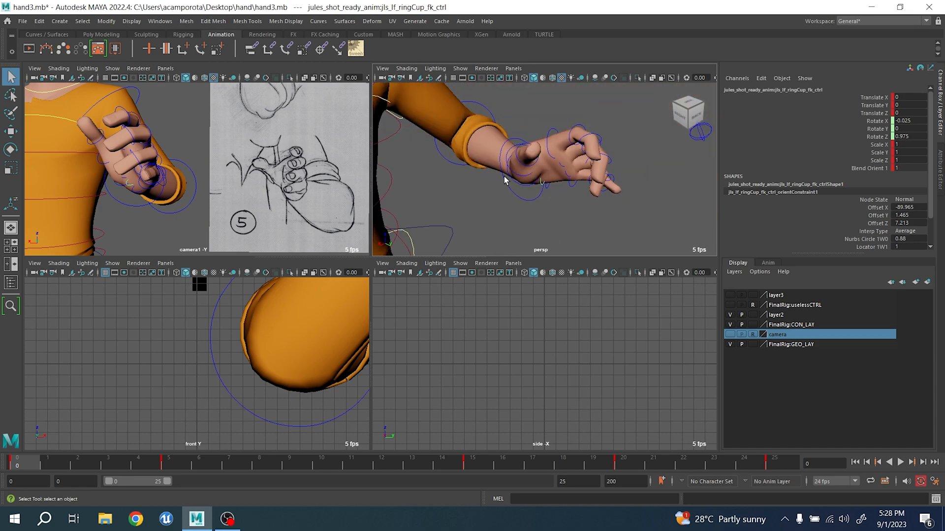
pyautogui.press('space')
pyautogui.keyDown('alt'); pyautogui.moveTo(527, 196); pyautogui.dragTo(325, 249); pyautogui.keyUp('alt')
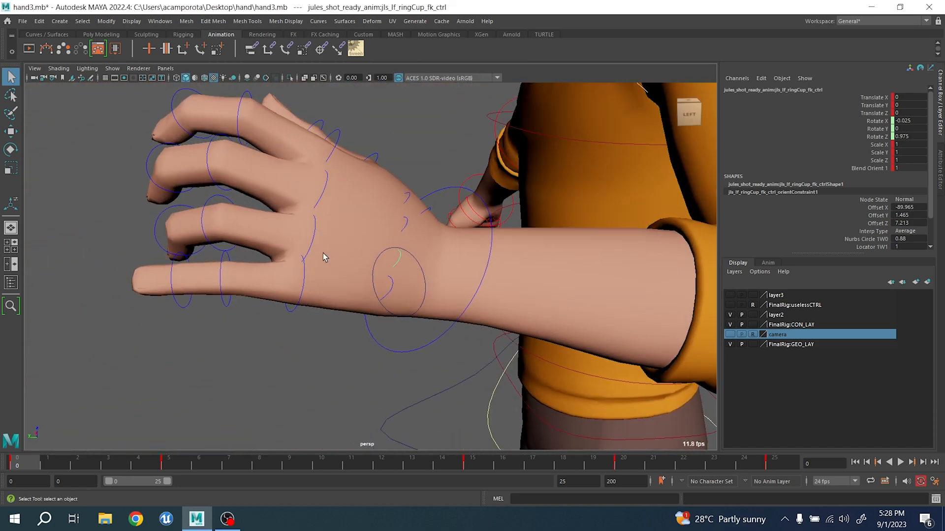
pyautogui.moveTo(226, 298); pyautogui.dragTo(226, 299)
pyautogui.press('e')
pyautogui.moveTo(274, 254); pyautogui.dragTo(187, 257)
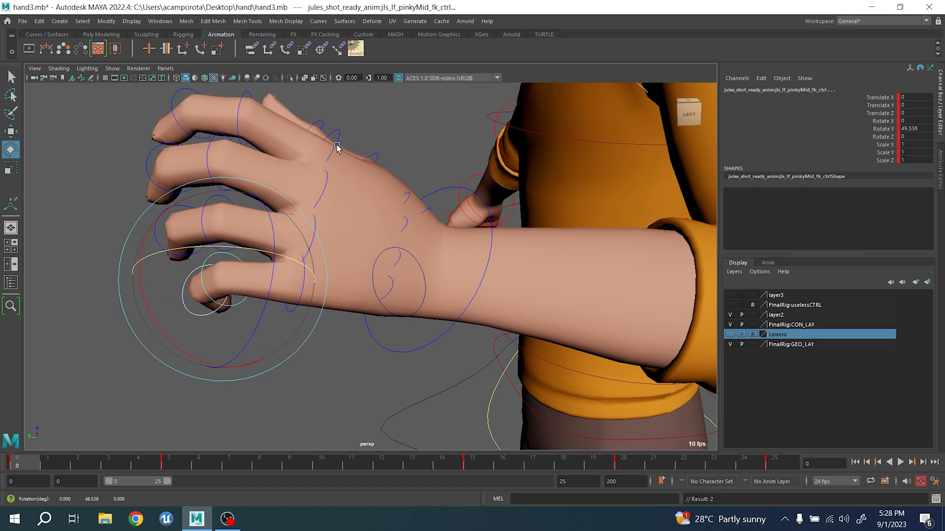
# - Rotate the index finger's base control to about X -11.4, Y -9.8, Z 12.6, comparing the perspective and camera views
pyautogui.click(336, 146)
pyautogui.press('space')
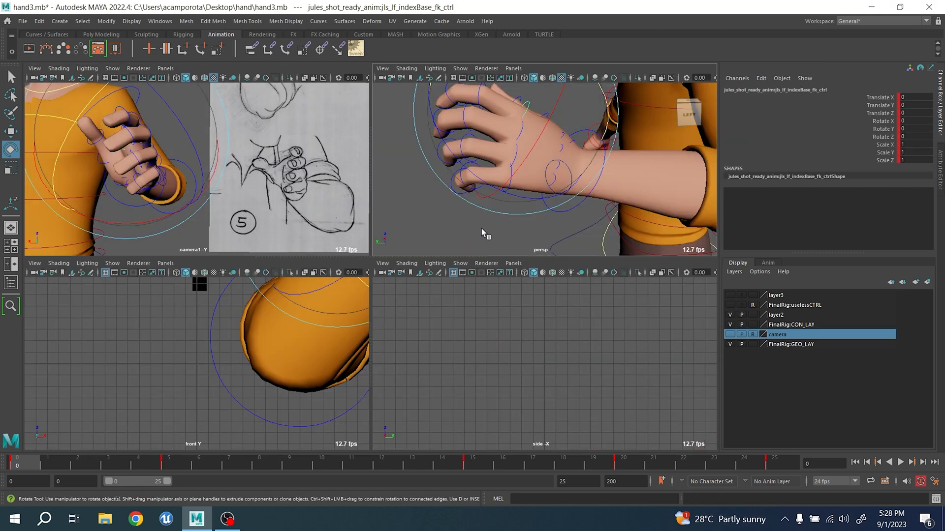
pyautogui.keyDown('alt'); pyautogui.moveTo(537, 125); pyautogui.dragTo(457, 187); pyautogui.keyUp('alt')
pyautogui.moveTo(600, 185); pyautogui.dragTo(594, 207)
pyautogui.moveTo(462, 205); pyautogui.dragTo(470, 221)
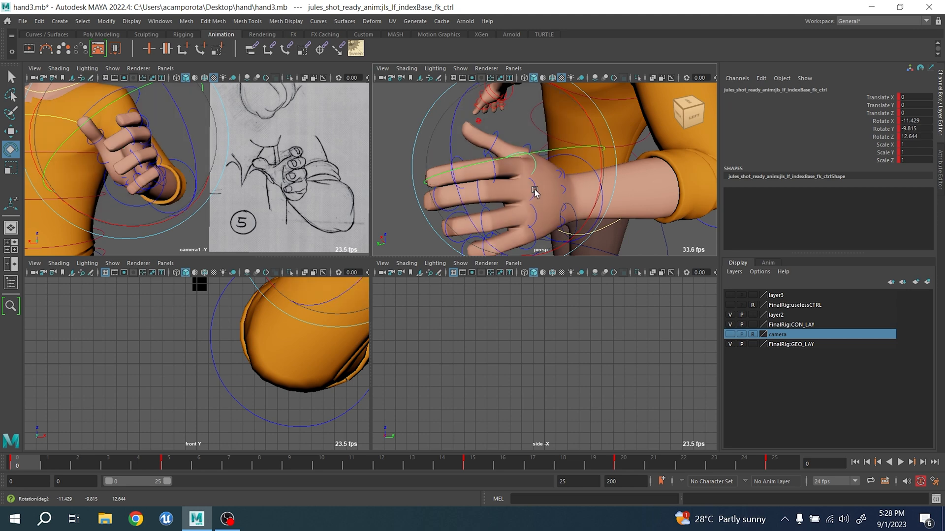
# - Rotate the middle finger's base control to about X -0.2, Y -9.8, Z 1.3
pyautogui.click(520, 184)
pyautogui.moveTo(520, 184); pyautogui.dragTo(530, 176)
pyautogui.moveTo(459, 213); pyautogui.dragTo(461, 215)
pyautogui.press('q')
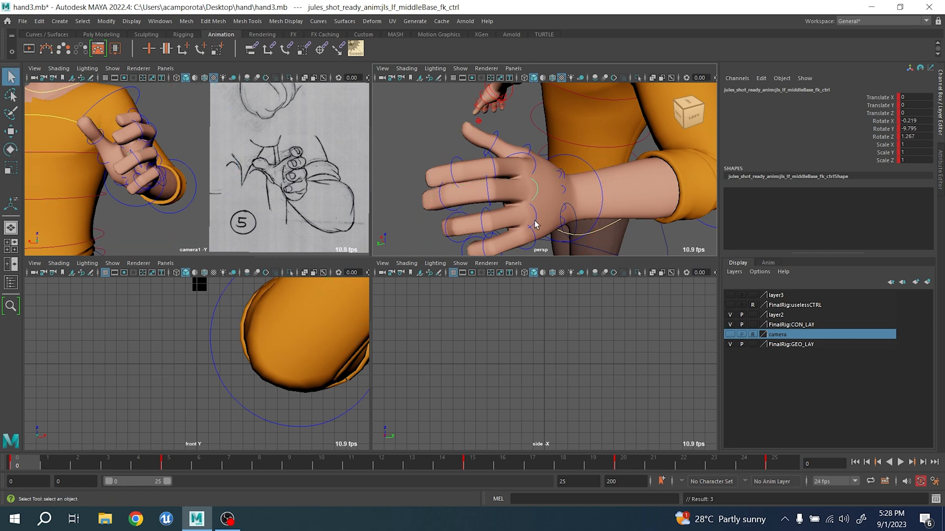
pyautogui.click(487, 212)
pyautogui.press('e')
pyautogui.moveTo(443, 194); pyautogui.dragTo(438, 175)
pyautogui.hotkey('ctrl', 'z')
pyautogui.hotkey('ctrl', 'z')
pyautogui.click(580, 224)
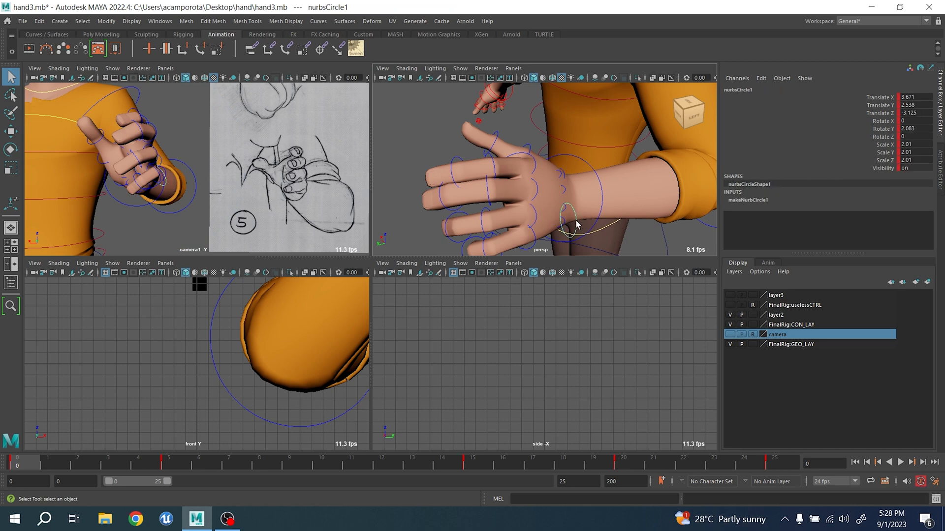
pyautogui.keyDown('alt'); pyautogui.moveTo(563, 213); pyautogui.dragTo(488, 169); pyautogui.keyUp('alt')
pyautogui.keyDown('alt'); pyautogui.moveTo(545, 184); pyautogui.dragTo(577, 141); pyautogui.keyUp('alt')
pyautogui.hotkey('ctrl', 'z')
# - Shift the ring finger's base control to about -0.48 in Translate Y and rotate it to about X -2.8, Y -7.1
pyautogui.keyDown('alt'); pyautogui.moveTo(583, 158); pyautogui.dragTo(524, 164); pyautogui.keyUp('alt')
pyautogui.press('q')
pyautogui.click(495, 153)
pyautogui.press('w')
pyautogui.press('e')
pyautogui.moveTo(512, 117); pyautogui.dragTo(508, 115)
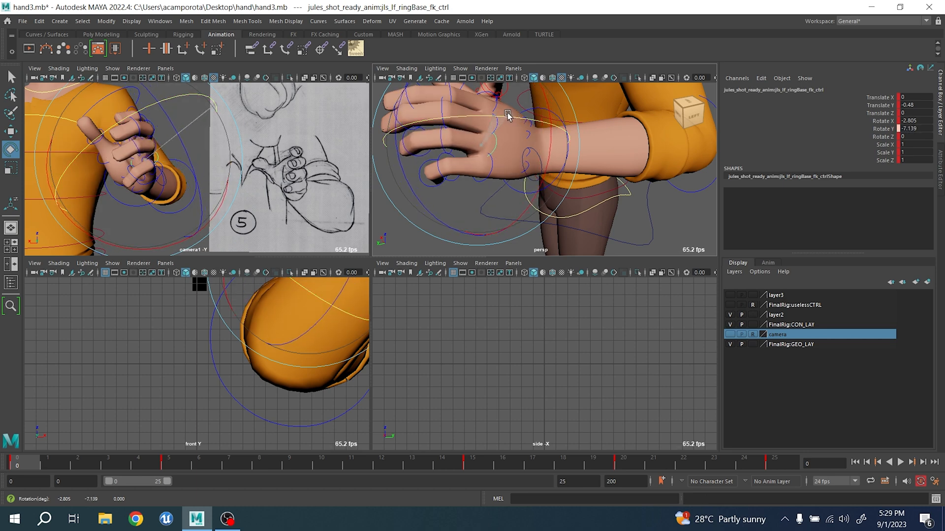
# - Rotate the middle finger's base control to about X -0.9, Y -10.6, Z 5.1
pyautogui.press('q')
pyautogui.click(495, 121)
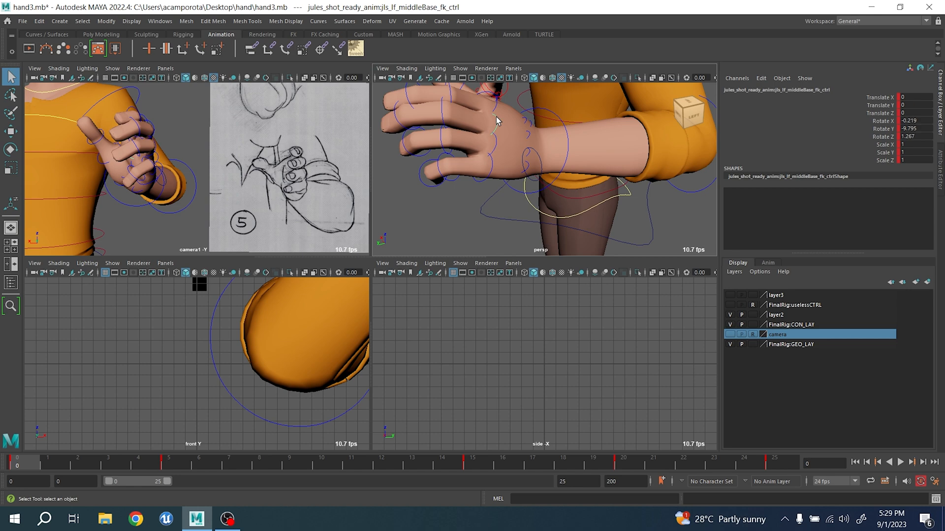
pyautogui.press('e')
pyautogui.moveTo(418, 138); pyautogui.dragTo(432, 99)
pyautogui.press('q')
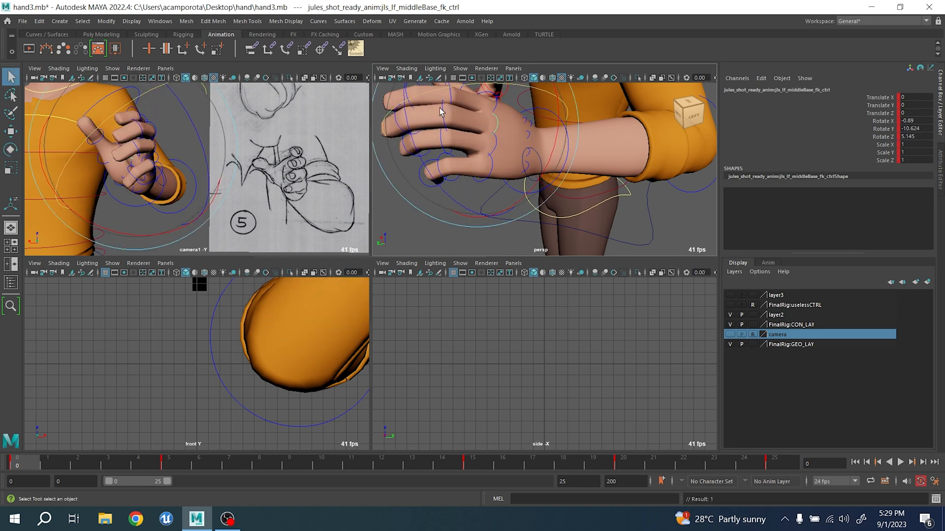
# - Rotate the pinky's base control to about X -12.7, Y -12.0, Z -2.7
pyautogui.click(490, 173)
pyautogui.press('e')
pyautogui.moveTo(497, 146); pyautogui.dragTo(453, 175)
pyautogui.press('q')
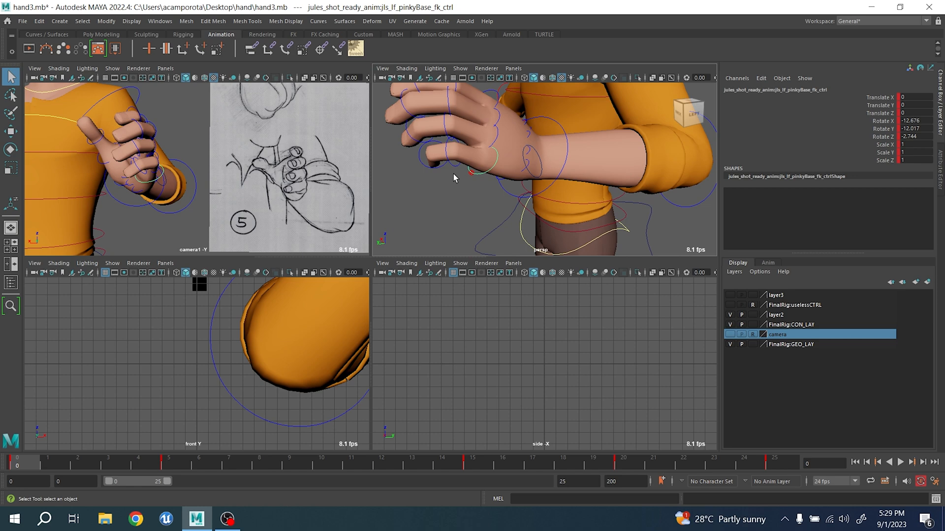
# - Refine the pinky's curl by rotating its middle control and its tip control separately
pyautogui.click(451, 165)
pyautogui.press('e')
pyautogui.moveTo(502, 120); pyautogui.dragTo(538, 145)
pyautogui.press('q')
pyautogui.click(433, 163)
pyautogui.press('e')
pyautogui.moveTo(467, 127); pyautogui.dragTo(426, 202)
pyautogui.press('q')
# - Loosen the index finger's curl by setting its middle and tip controls to about 24.4 degrees in Y
pyautogui.click(426, 201)
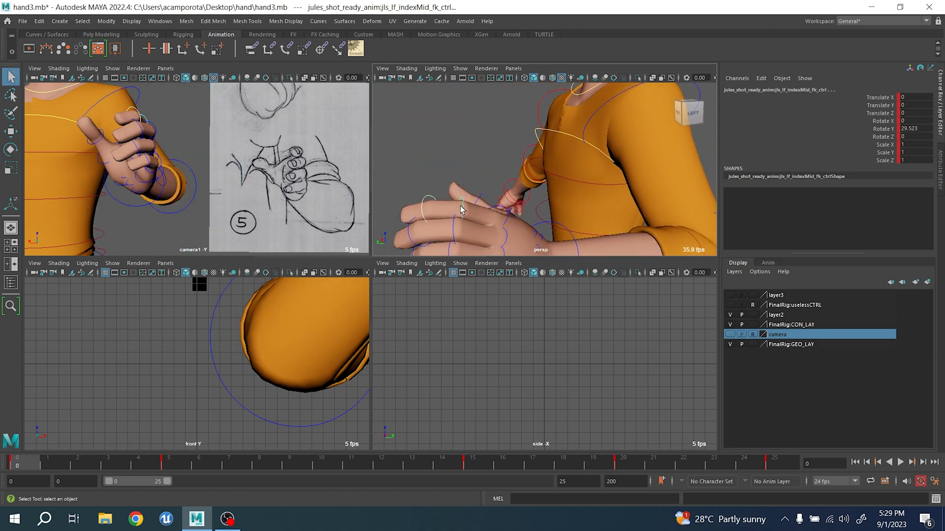
pyautogui.click(464, 206)
pyautogui.press('e')
pyautogui.moveTo(487, 180); pyautogui.dragTo(496, 173)
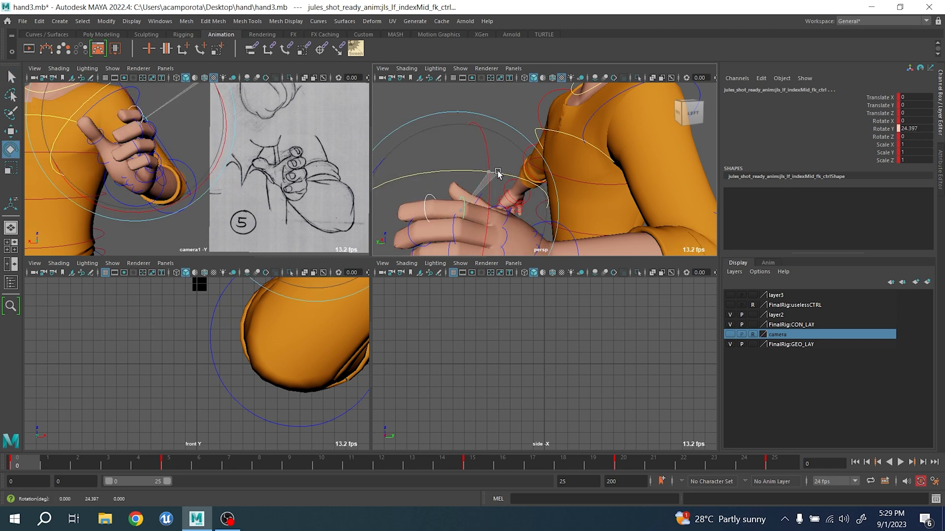
pyautogui.press('q')
# - Loosen the middle finger's curl by rotating its middle and tip controls together to about 29.1 degrees in Y
pyautogui.click(454, 231)
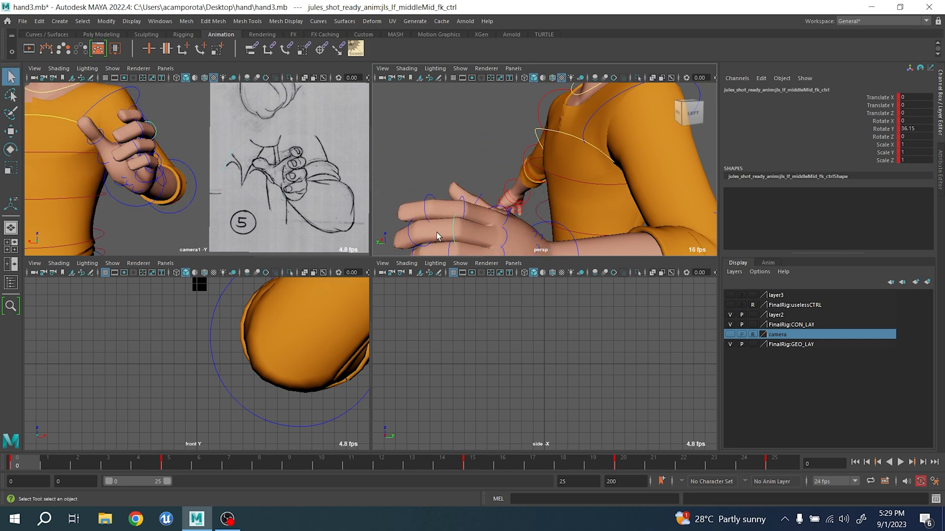
pyautogui.click(410, 232)
pyautogui.press('e')
pyautogui.moveTo(467, 196)
pyautogui.mouseDown()
pyautogui.moveTo(449, 175)
pyautogui.moveTo(461, 192)
pyautogui.mouseUp()
pyautogui.press('q')
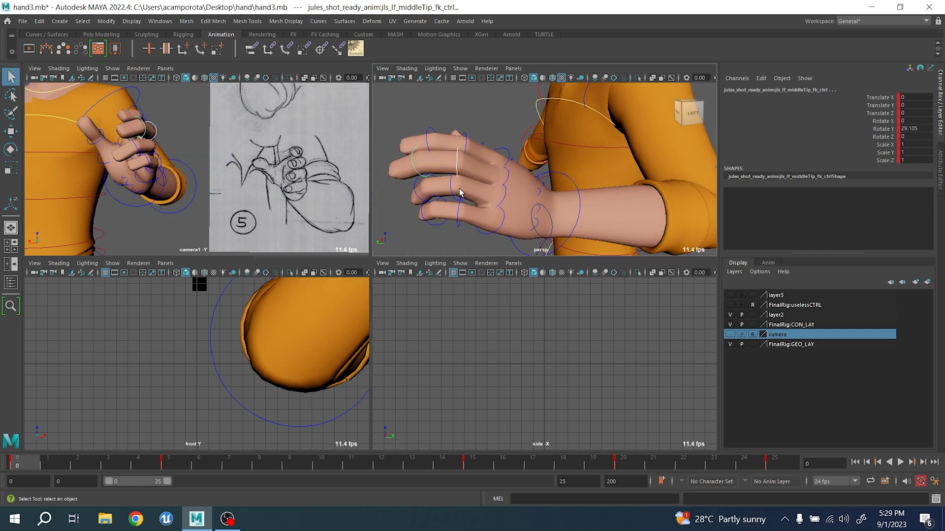
# - Loosen the ring finger's curl by rotating its middle and tip controls together to about 25.4 degrees in Y
pyautogui.click(451, 192)
pyautogui.press('e')
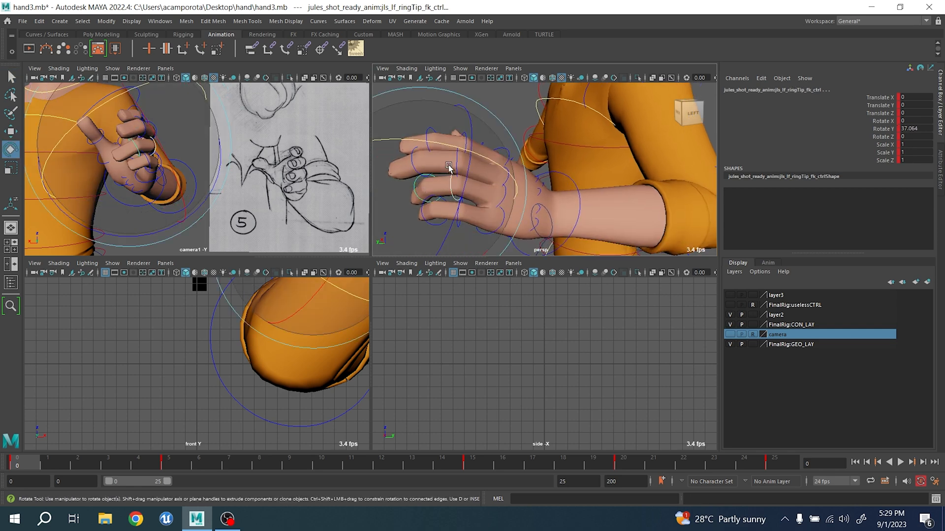
pyautogui.moveTo(464, 152); pyautogui.dragTo(274, 144)
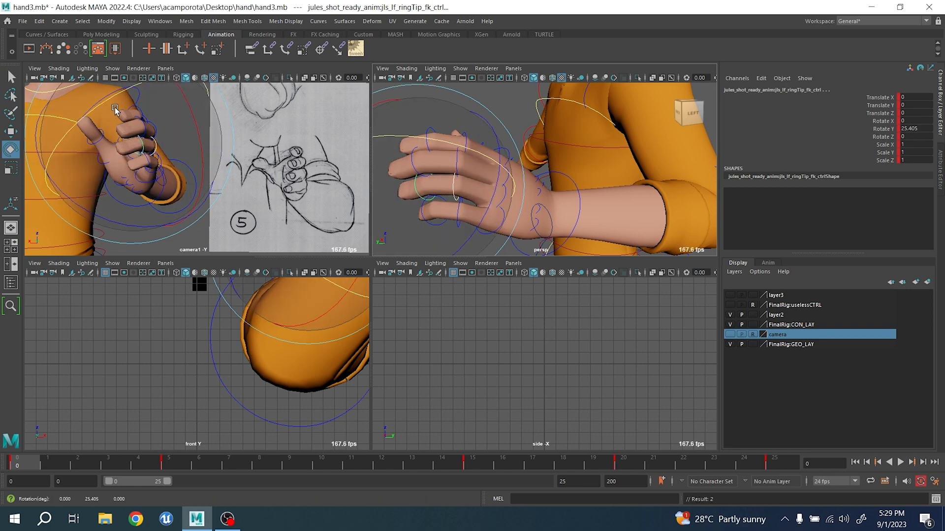
pyautogui.press('q')
# - Rotate the pinky's base control on several axes to line the finger up with its neighbours and the sketch
pyautogui.click(497, 227)
pyautogui.press('e')
pyautogui.moveTo(474, 193); pyautogui.dragTo(449, 225)
pyautogui.moveTo(537, 231); pyautogui.dragTo(536, 239)
pyautogui.press('q')
pyautogui.press('e')
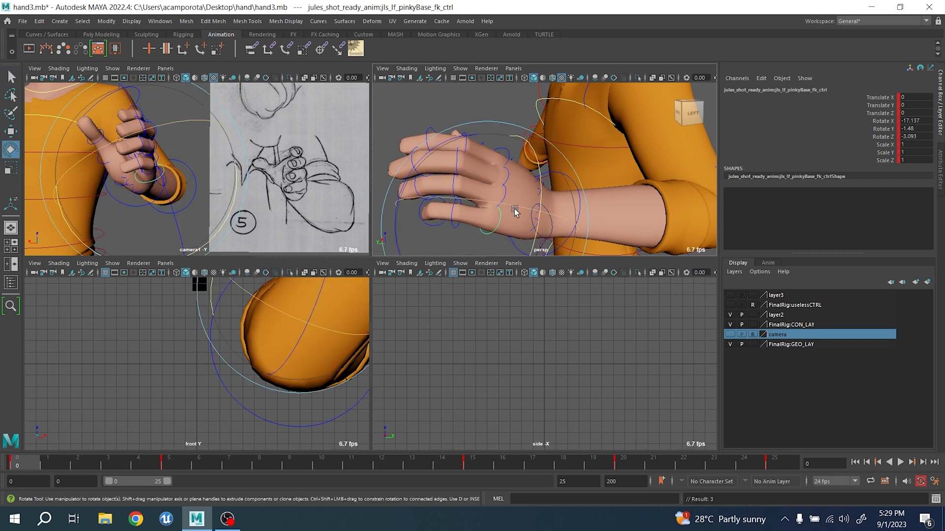
pyautogui.moveTo(400, 222); pyautogui.dragTo(410, 213)
# - Adjust the ring finger's direction by rotating its base control on several axes
pyautogui.press('q')
pyautogui.click(506, 197)
pyautogui.press('e')
pyautogui.moveTo(483, 156); pyautogui.dragTo(488, 157)
pyautogui.moveTo(557, 207); pyautogui.dragTo(555, 214)
pyautogui.moveTo(505, 193); pyautogui.dragTo(508, 200)
# - Rotate the index finger's base control to about -14.9 degrees in Y
pyautogui.press('q')
pyautogui.click(509, 161)
pyautogui.press('e')
pyautogui.moveTo(494, 105); pyautogui.dragTo(504, 110)
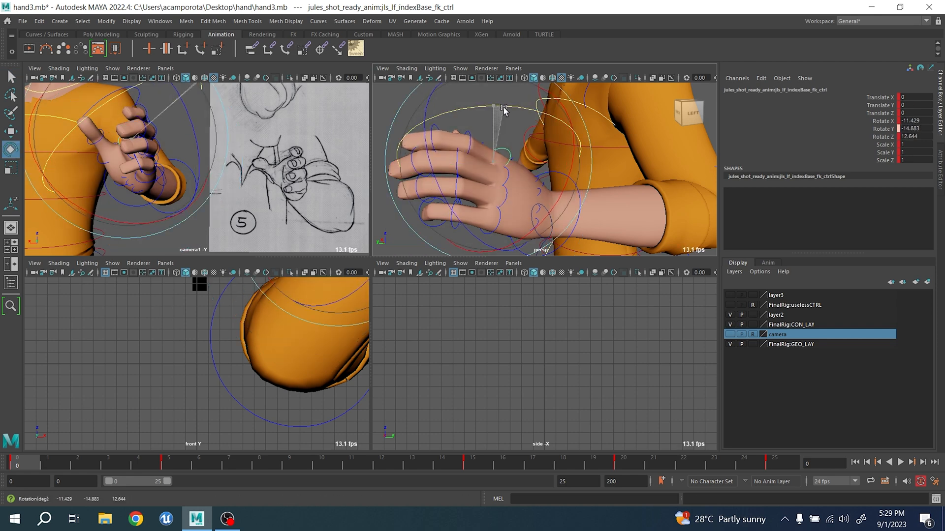
# - Shorten the middle finger by moving its middle and tip controls to about -0.35 in Translate X and 0.17 in Translate Z
pyautogui.press('q')
pyautogui.click(457, 161)
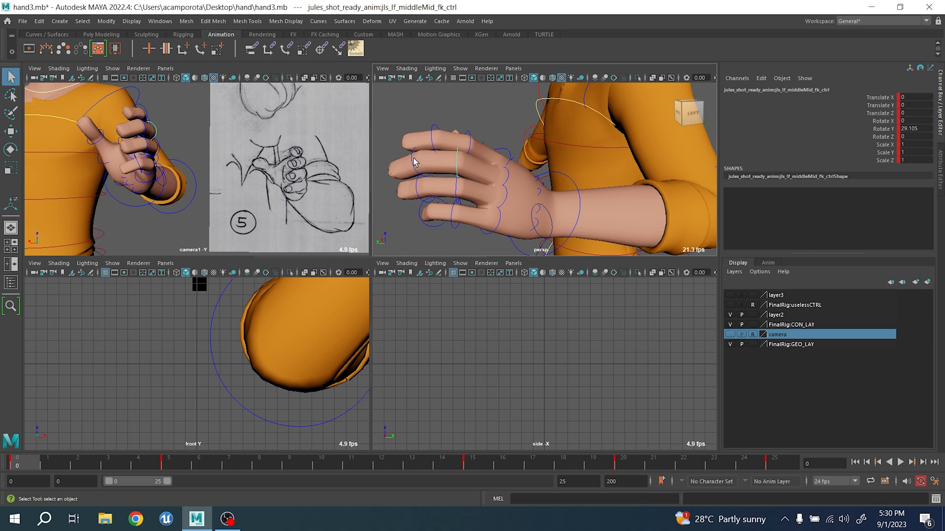
pyautogui.press('w')
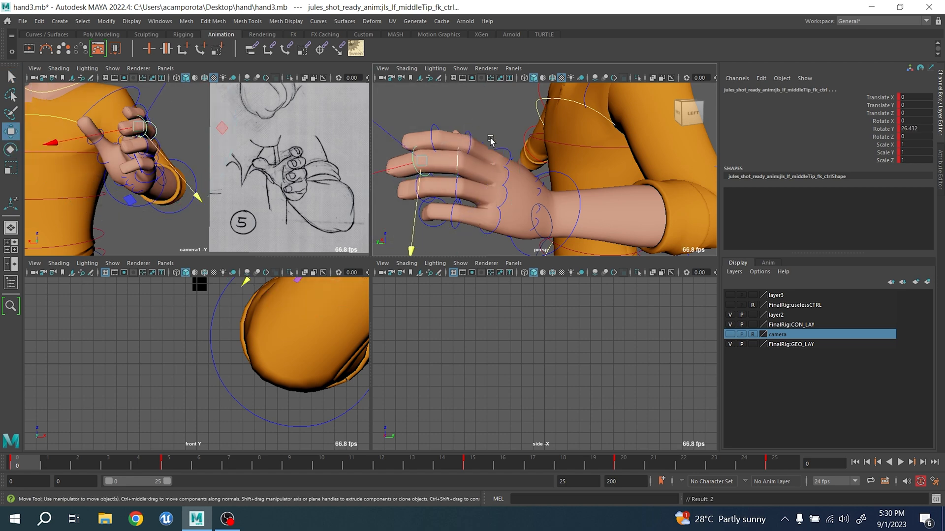
pyautogui.moveTo(417, 172); pyautogui.dragTo(404, 168)
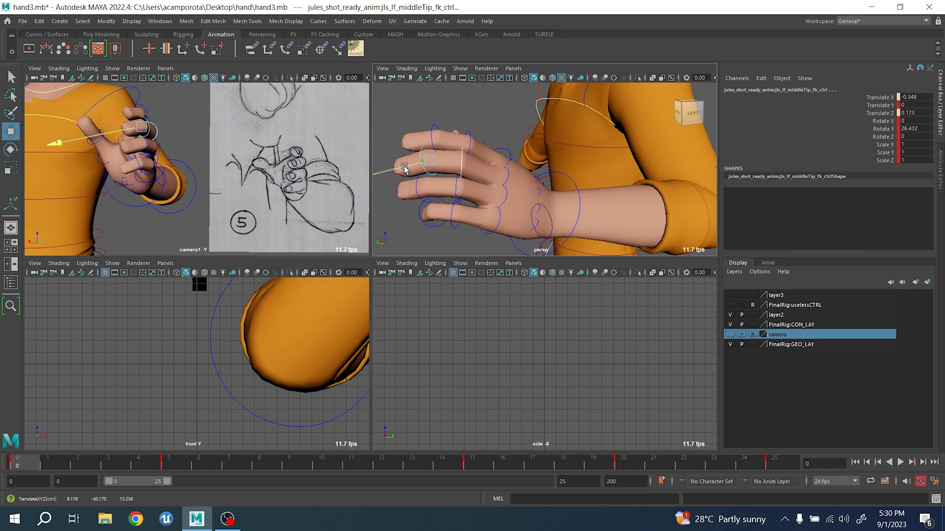
# - Rotate the ring finger's base control to about -8.8, -12.6 and 4 degrees in X, Y and Z
pyautogui.press('e')
pyautogui.click(539, 164)
pyautogui.moveTo(540, 165); pyautogui.dragTo(550, 174)
pyautogui.press('q')
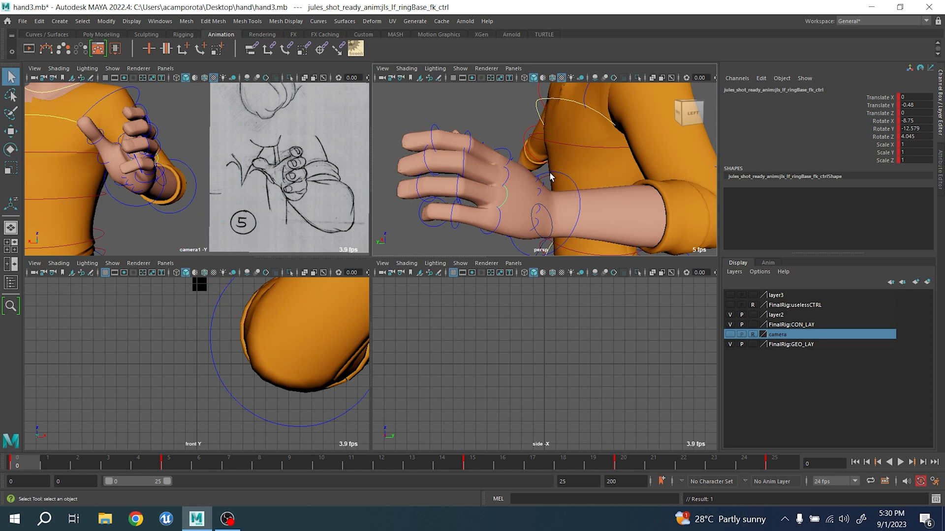
# - Rotate the pinky's base control to bring the finger into line with the other fingers as in the sketch
pyautogui.keyDown('alt'); pyautogui.moveTo(505, 198); pyautogui.dragTo(560, 224); pyautogui.keyUp('alt')
pyautogui.click(559, 222)
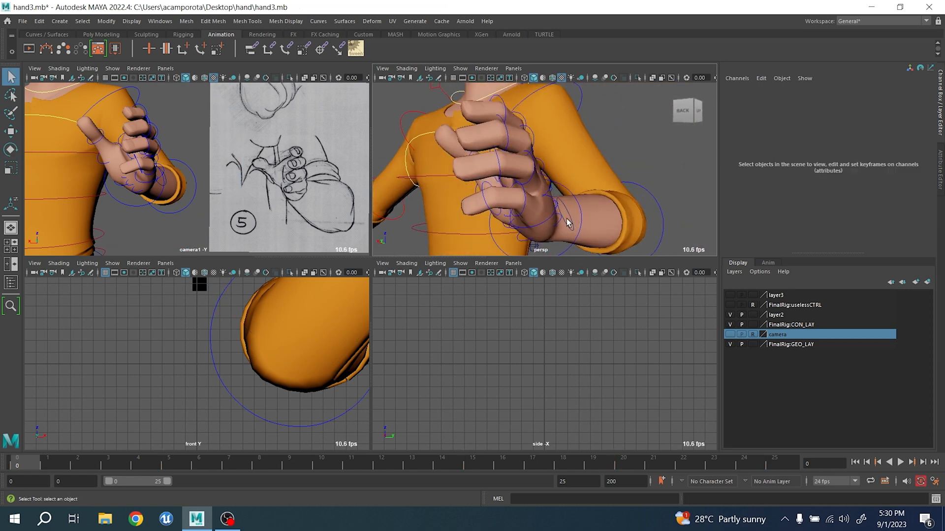
pyautogui.press('space')
pyautogui.press('e')
pyautogui.moveTo(362, 333); pyautogui.dragTo(312, 272)
pyautogui.click(312, 273)
pyautogui.click(306, 268)
pyautogui.moveTo(289, 258); pyautogui.dragTo(283, 252)
pyautogui.press('q')
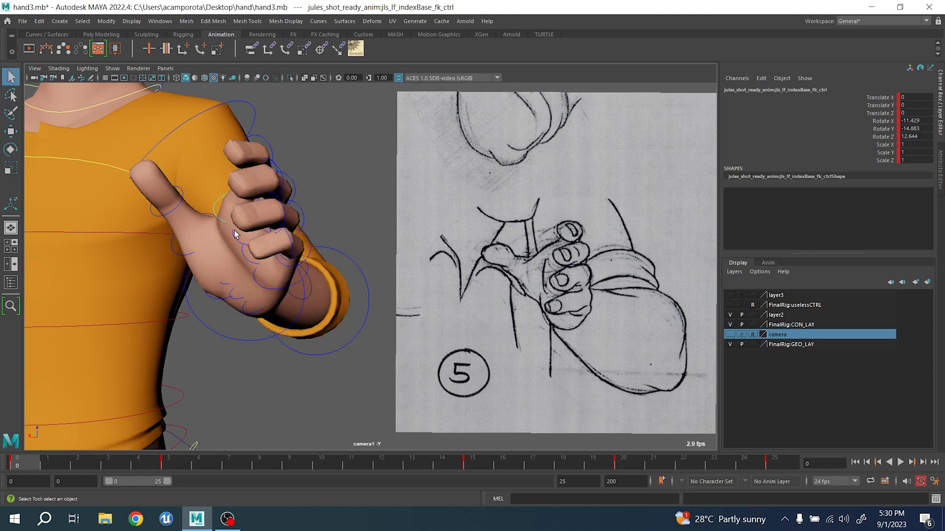
# - Rotate the base controls of all four fingers together to bring their direction closer to the sketch
pyautogui.click(233, 236)
pyautogui.click(256, 282)
pyautogui.press('e')
pyautogui.moveTo(253, 249); pyautogui.dragTo(305, 353)
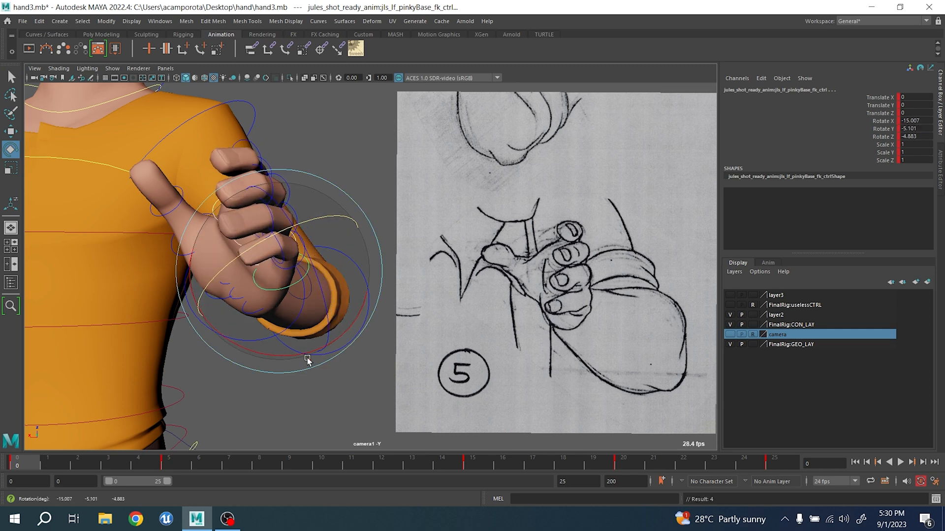
pyautogui.moveTo(275, 267); pyautogui.dragTo(275, 276)
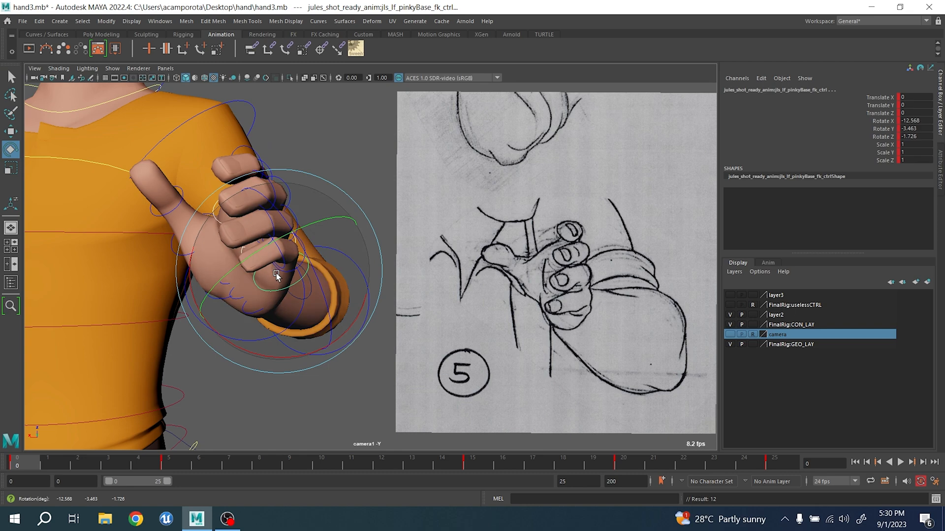
pyautogui.press('q')
# - Rotate the middle finger's base control to about -4.7, 0.2 and 9 degrees in X, Y and Z
pyautogui.press('space')
pyautogui.keyDown('alt'); pyautogui.moveTo(521, 180); pyautogui.dragTo(566, 186); pyautogui.keyUp('alt')
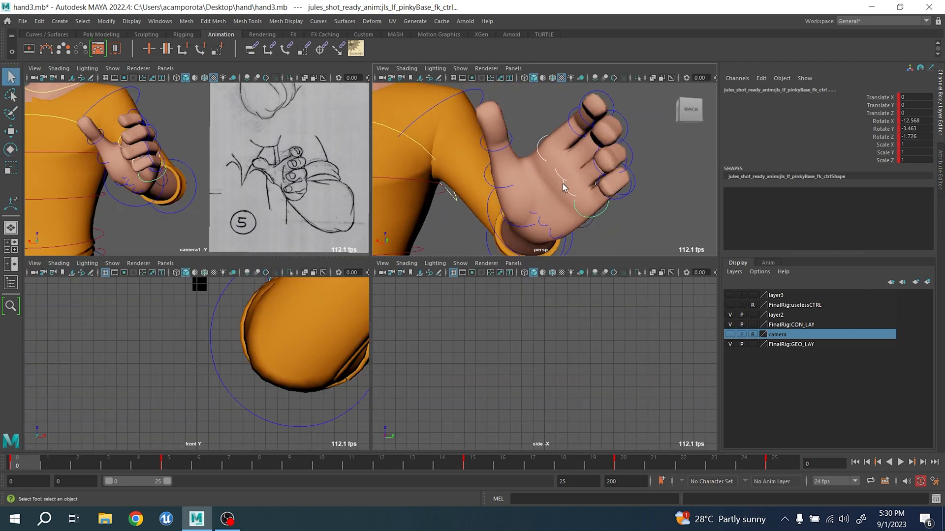
pyautogui.click(556, 174)
pyautogui.press('space')
pyautogui.press('e')
pyautogui.moveTo(279, 297); pyautogui.dragTo(269, 302)
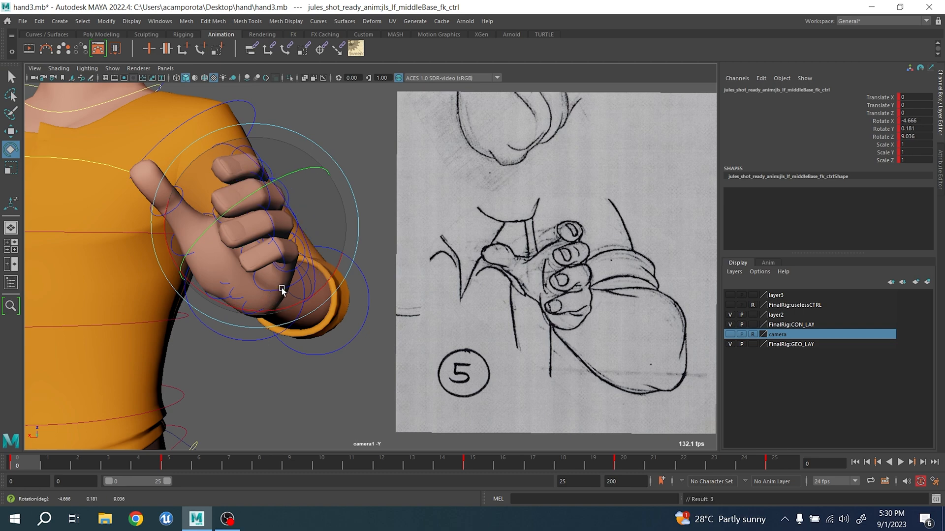
# - Rotate the index finger's base control to about -13.8, -7 and 18.1 degrees in X, Y and Z
pyautogui.press('space')
pyautogui.press('q')
pyautogui.click(536, 148)
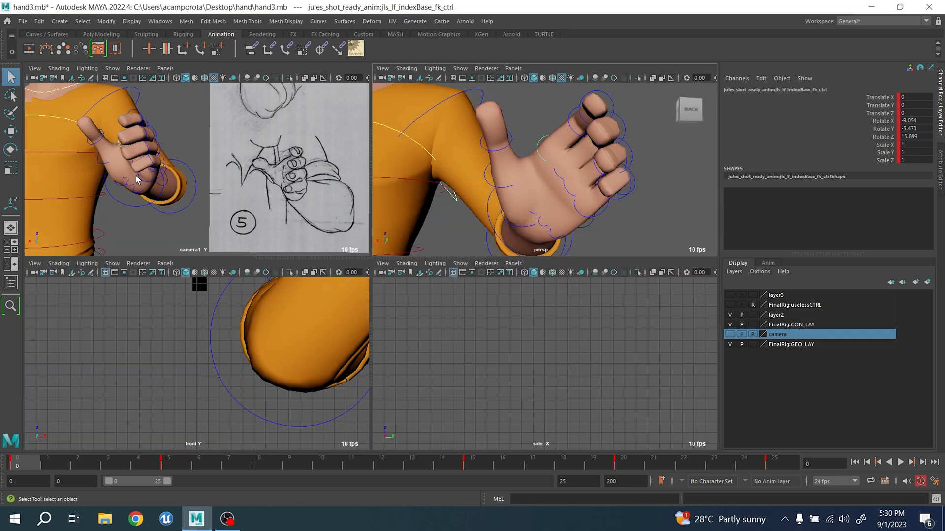
pyautogui.press('space')
pyautogui.press('e')
pyautogui.moveTo(280, 202); pyautogui.dragTo(286, 195)
pyautogui.moveTo(287, 282); pyautogui.dragTo(274, 282)
pyautogui.press('space')
pyautogui.press('q')
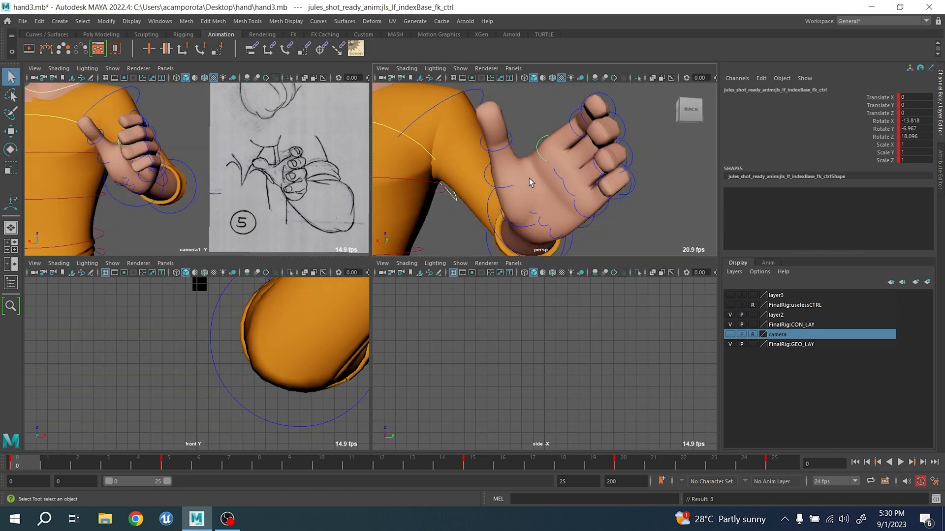
# - Rotate the middle finger's base control to about -2 degrees in Y
pyautogui.click(553, 172)
pyautogui.press('e')
pyautogui.press('space')
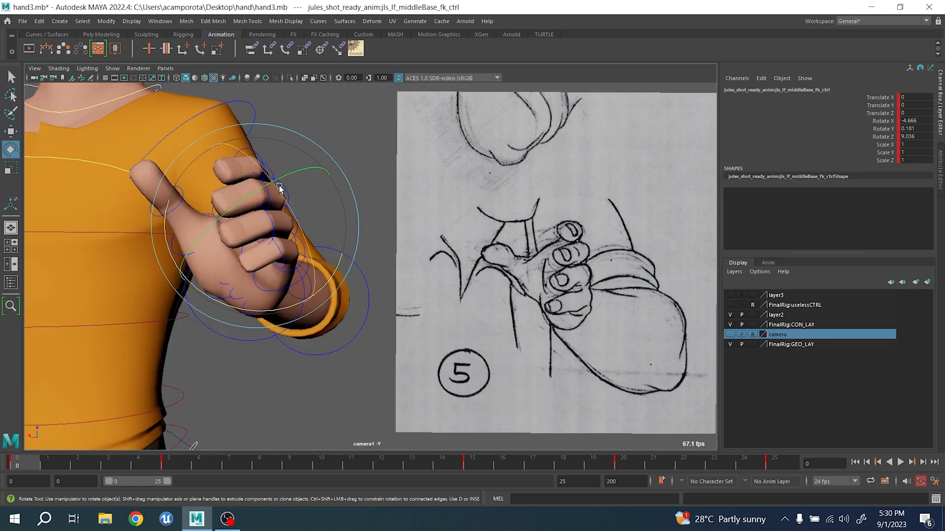
pyautogui.moveTo(284, 179); pyautogui.dragTo(290, 178)
pyautogui.moveTo(288, 178); pyautogui.dragTo(297, 199)
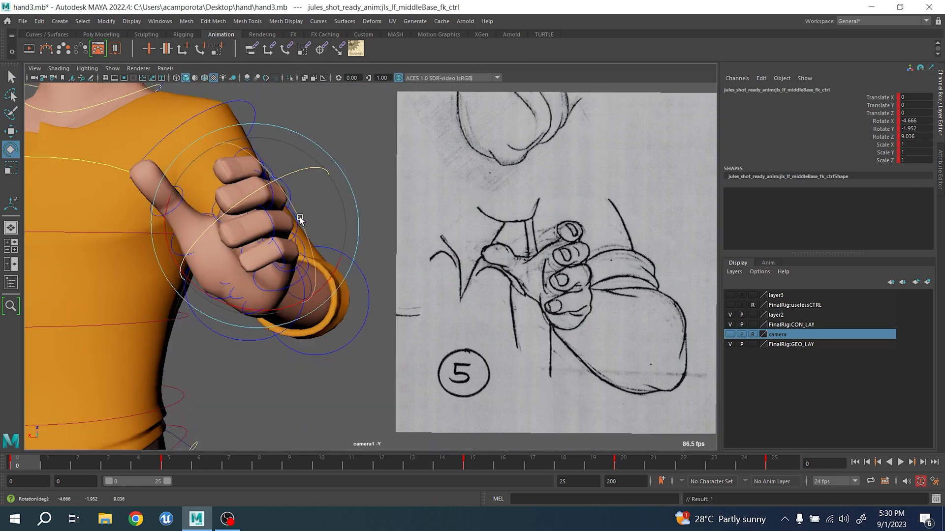
pyautogui.press('q')
# - Rotate the pinky's base control to about -16.2, 3.9 and -2.8 degrees in X, Y and Z
pyautogui.click(287, 295)
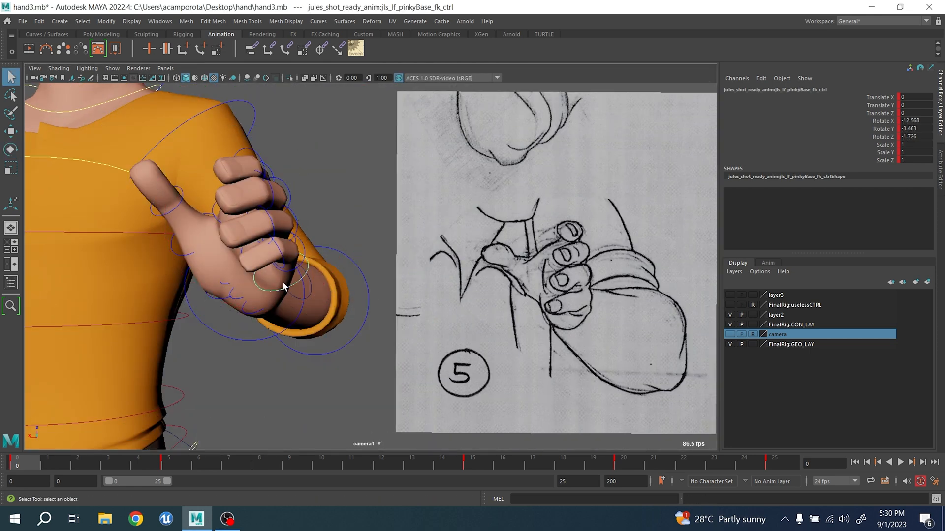
pyautogui.press('e')
pyautogui.moveTo(270, 285); pyautogui.dragTo(259, 285)
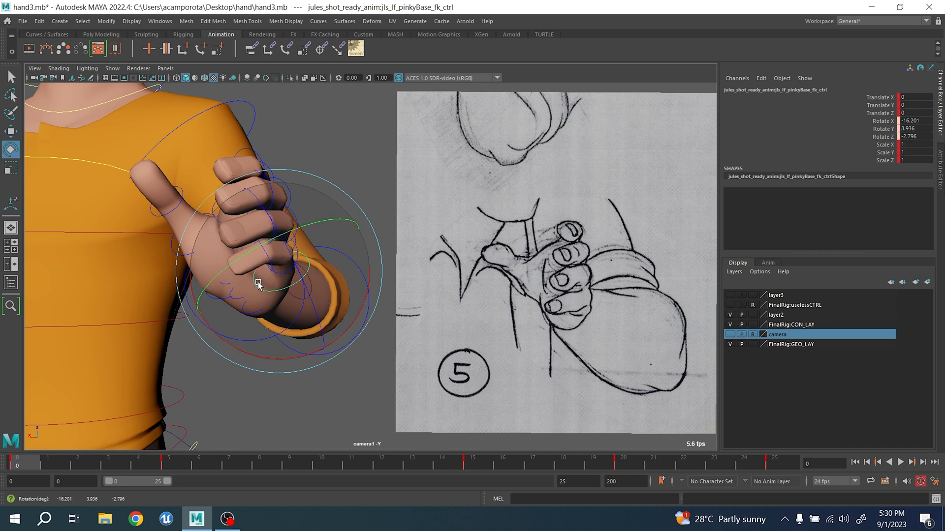
# - Rotate the left wrist control to about 40.9 degrees in Z
pyautogui.click(271, 338)
pyautogui.moveTo(290, 325); pyautogui.dragTo(255, 287)
pyautogui.press('q')
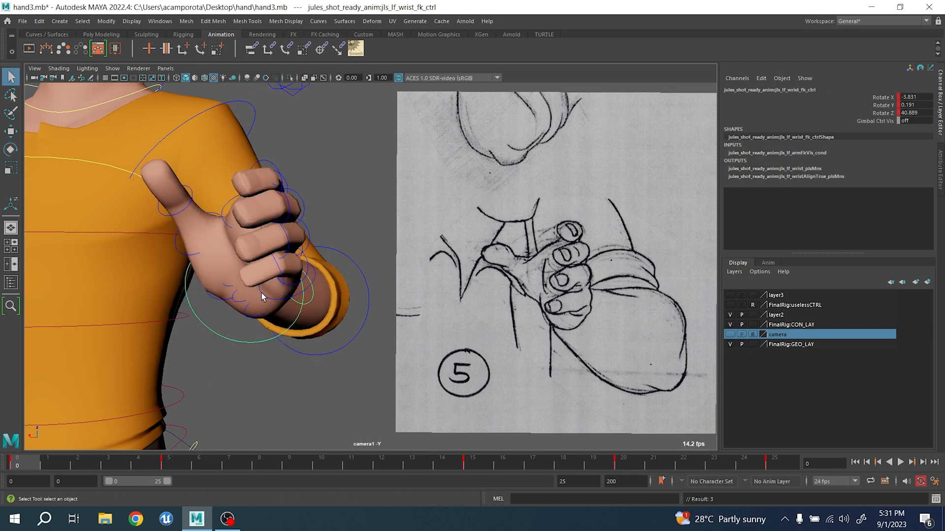
# - Adjust the thumb's direction by rotating the control at its base to match the sketch
pyautogui.click(197, 260)
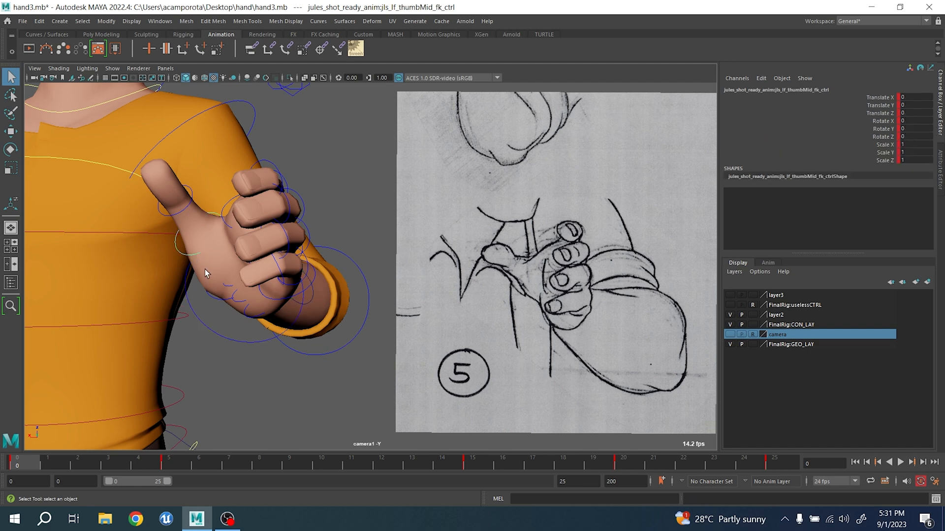
pyautogui.click(220, 306)
pyautogui.click(210, 296)
pyautogui.press('e')
pyautogui.moveTo(238, 315); pyautogui.dragTo(280, 291)
pyautogui.press('q')
# - Bend the thumb's end outward by rotating its tip control to about -31.7 degrees in Y
pyautogui.press('e')
pyautogui.click(183, 208)
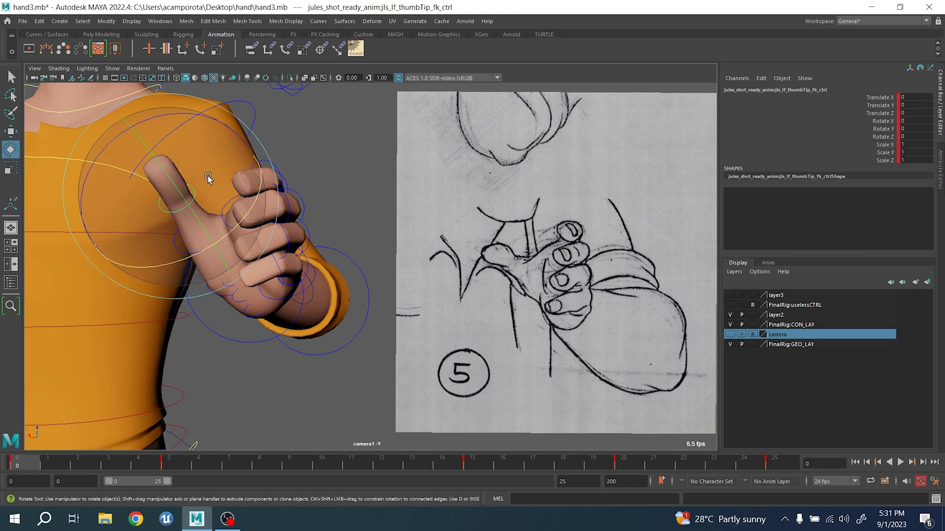
pyautogui.moveTo(190, 202); pyautogui.dragTo(148, 161)
pyautogui.click(199, 252)
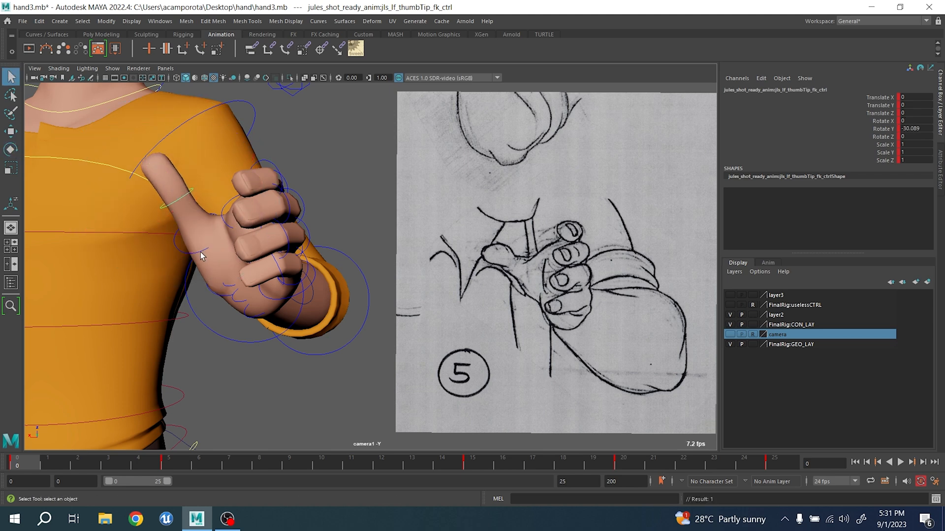
pyautogui.moveTo(228, 280); pyautogui.dragTo(213, 175)
pyautogui.click(188, 192)
pyautogui.press('q')
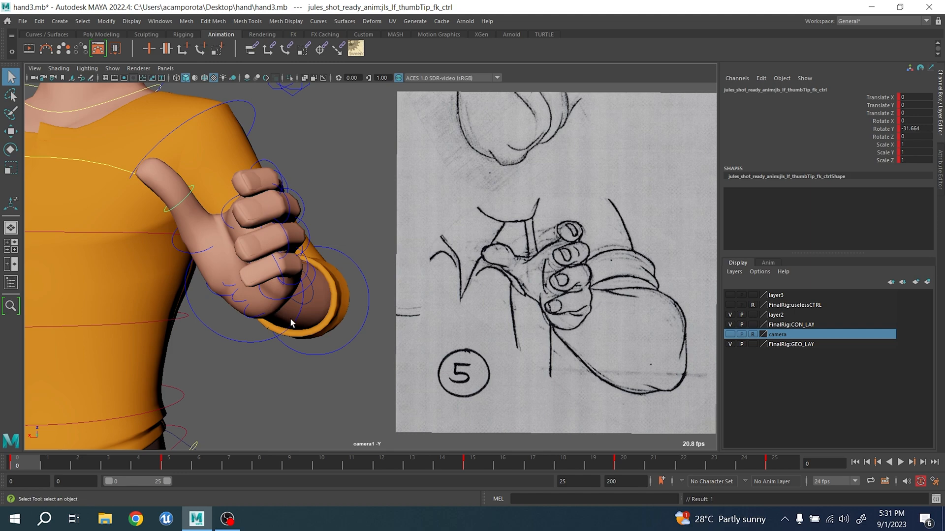
# - Adjust the pinky's base rotation and move its base control to about 0.47, -0.48 and 0.1 in translation
pyautogui.click(291, 318)
pyautogui.click(283, 295)
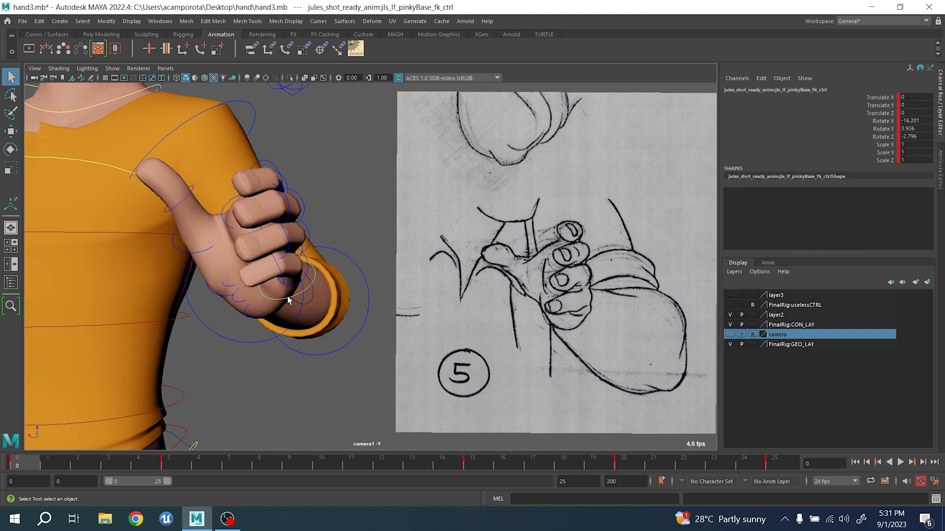
pyautogui.press('e')
pyautogui.press('w')
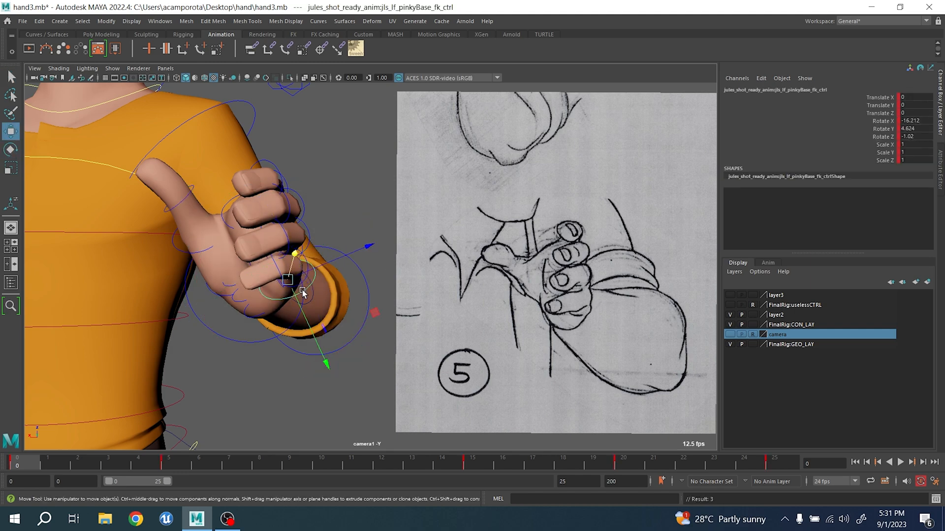
pyautogui.press('space')
pyautogui.keyDown('alt'); pyautogui.moveTo(615, 208); pyautogui.dragTo(501, 255); pyautogui.keyUp('alt')
pyautogui.press('e')
pyautogui.moveTo(408, 220); pyautogui.dragTo(619, 233)
# - Select the ring finger's base control and hide the rig's control curves in the camera view
pyautogui.press('q')
pyautogui.click(514, 218)
pyautogui.press('e')
pyautogui.hotkey('alt', '1')
pyautogui.press('q')
pyautogui.keyDown('alt'); pyautogui.moveTo(482, 182); pyautogui.dragTo(537, 183); pyautogui.keyUp('alt')
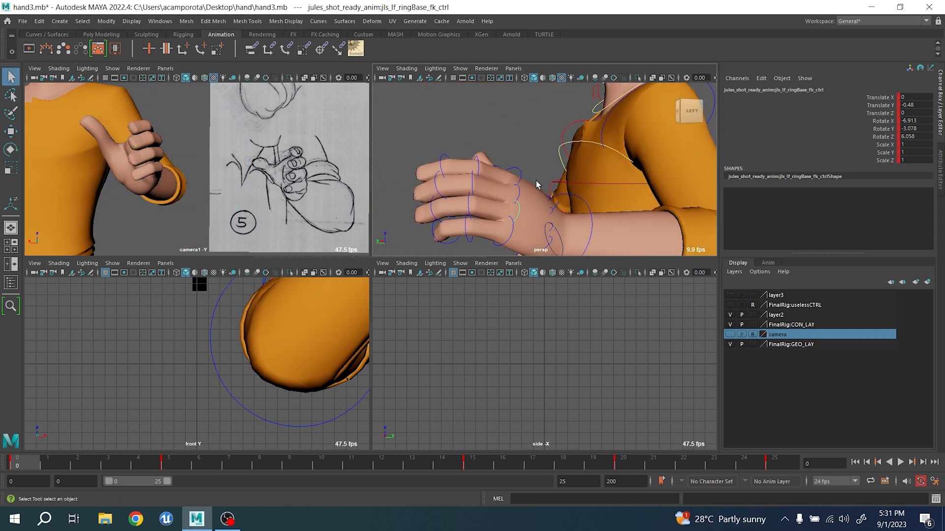
# - Fine-tune the rotation of the index and middle fingers' base controls against the sketch
pyautogui.press('e')
pyautogui.click(174, 151)
pyautogui.moveTo(164, 111); pyautogui.dragTo(135, 150)
pyautogui.press('q')
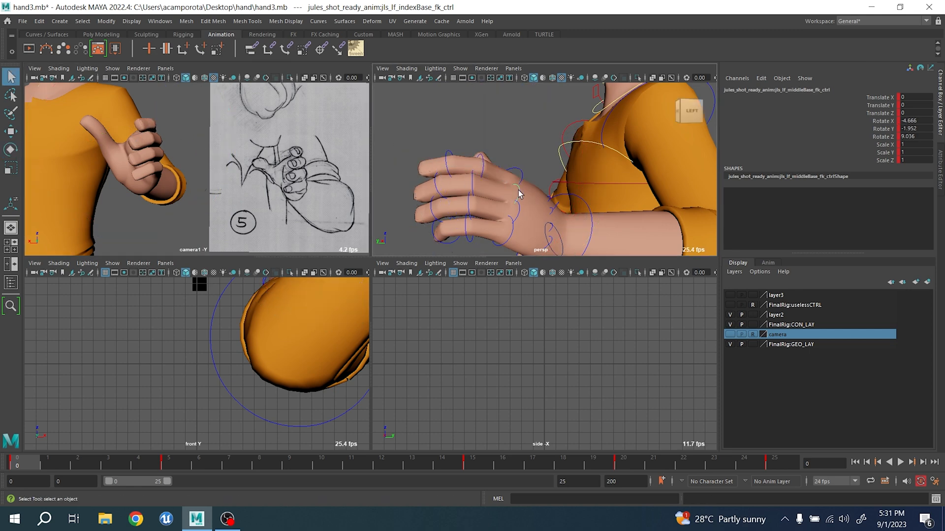
pyautogui.click(519, 193)
pyautogui.press('e')
pyautogui.moveTo(138, 121); pyautogui.dragTo(140, 145)
pyautogui.press('q')
# - Rotate the ring finger's base control to about -5.7 degrees in Y
pyautogui.click(519, 215)
pyautogui.press('e')
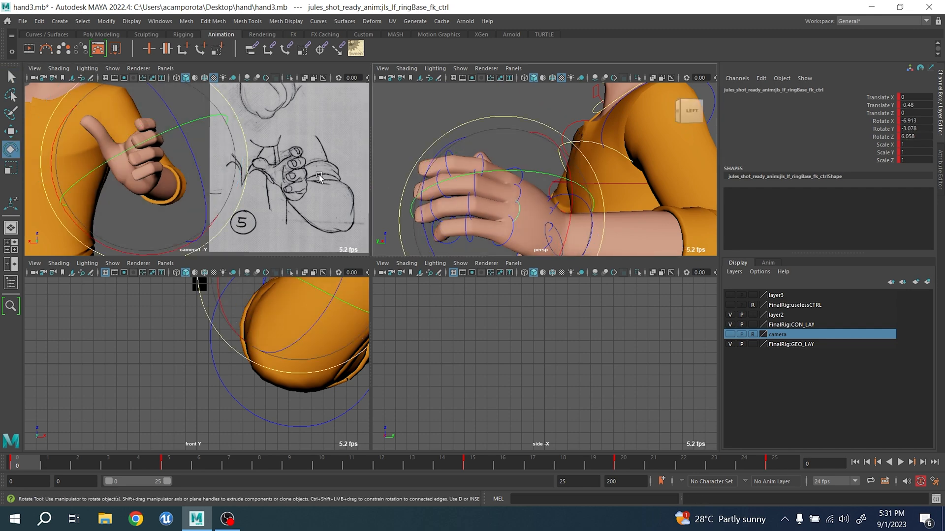
pyautogui.moveTo(419, 175); pyautogui.dragTo(472, 199)
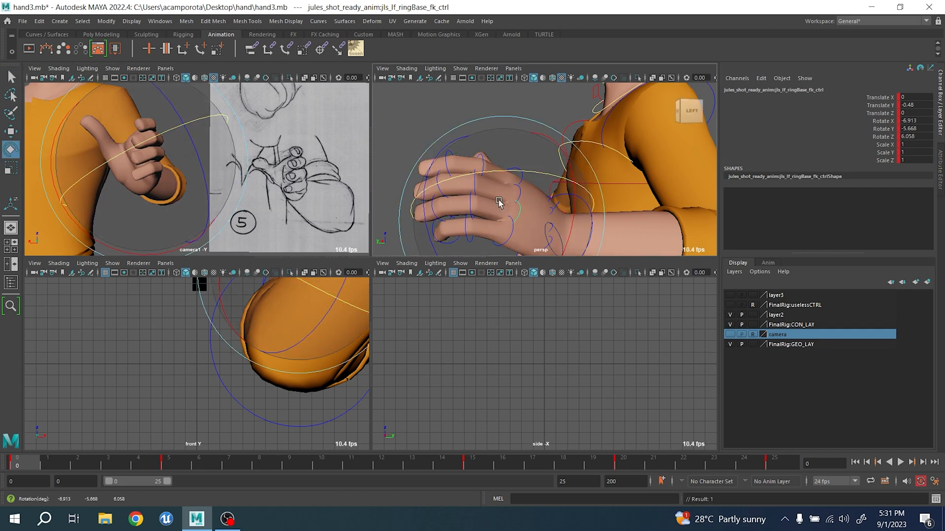
pyautogui.press('q')
# - Rotate the pinky's base control to about -14, 1.7 and 0.9 degrees in X, Y and Z
pyautogui.click(510, 237)
pyautogui.press('e')
pyautogui.moveTo(193, 216); pyautogui.dragTo(200, 203)
pyautogui.press('s')
pyautogui.press('q')
# - Try rotating all four finger base controls together about their Y axis
pyautogui.click(507, 171)
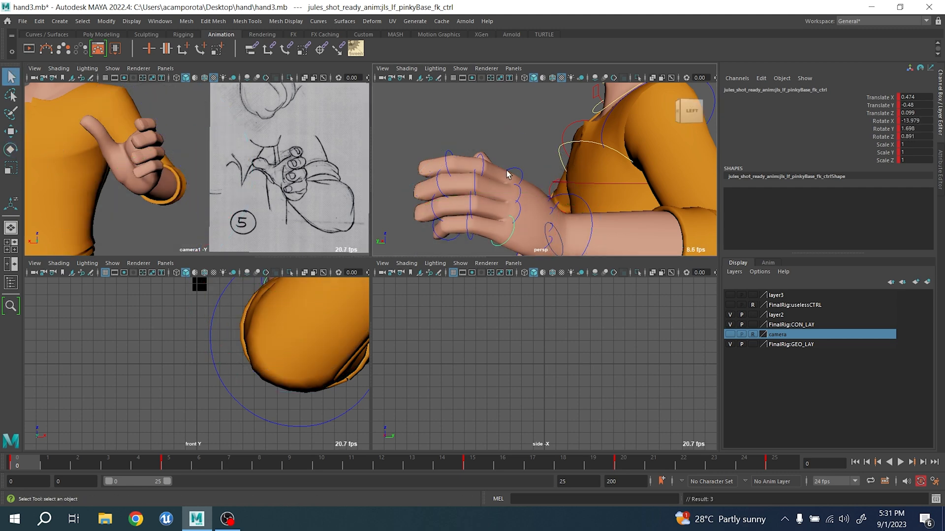
pyautogui.click(521, 178)
pyautogui.keyDown('shift'); pyautogui.click(520, 194); pyautogui.keyUp('shift')
pyautogui.keyDown('shift'); pyautogui.click(520, 211); pyautogui.keyUp('shift')
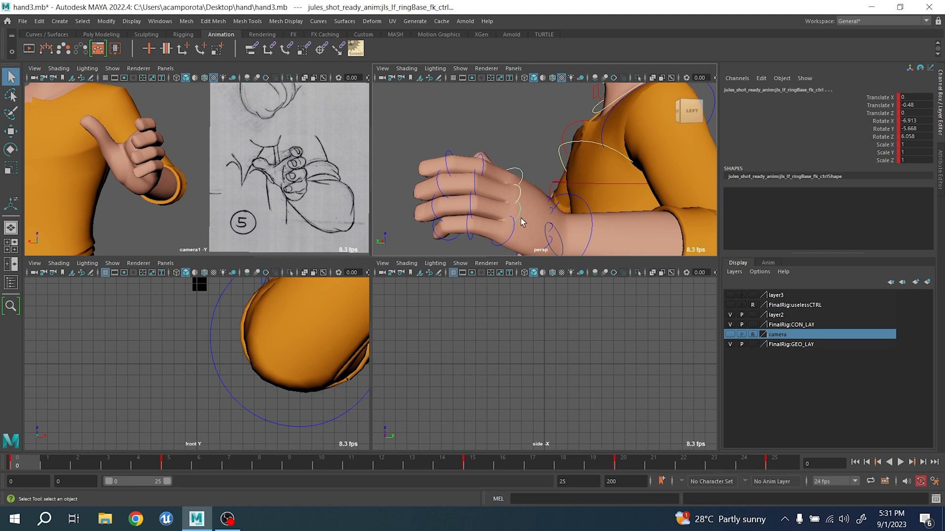
pyautogui.click(512, 235)
pyautogui.press('space')
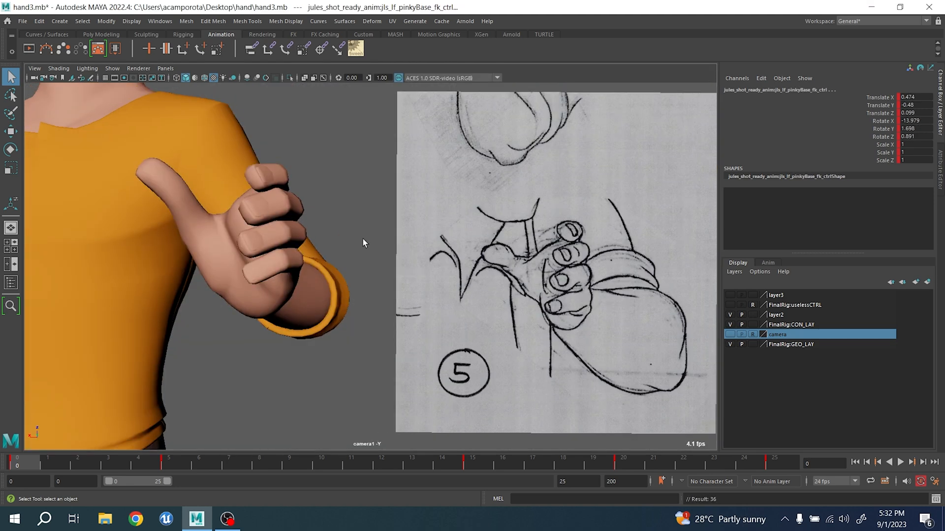
pyautogui.press('e')
pyautogui.moveTo(299, 250); pyautogui.dragTo(344, 235)
pyautogui.hotkey('ctrl', 'z')
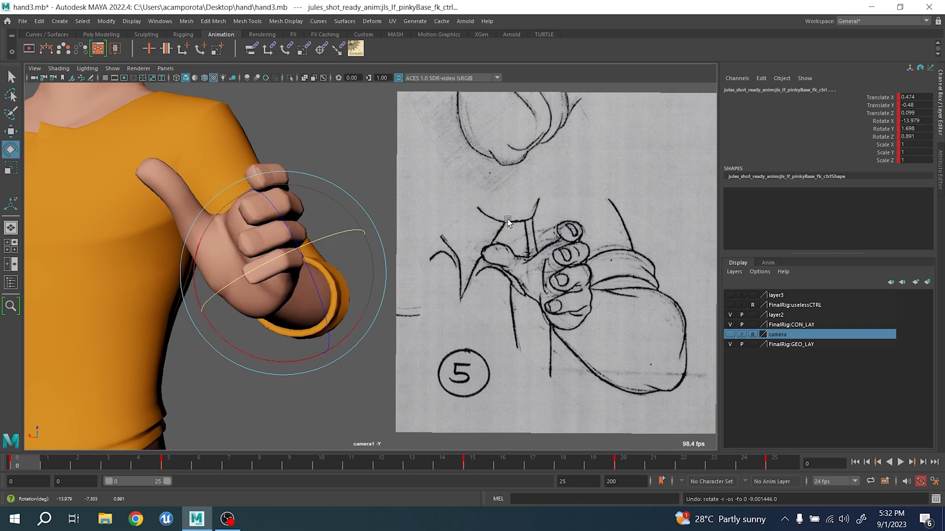
# - Try several rotations of the left wrist control against the sketch and undo them
pyautogui.press('space')
pyautogui.click(591, 217)
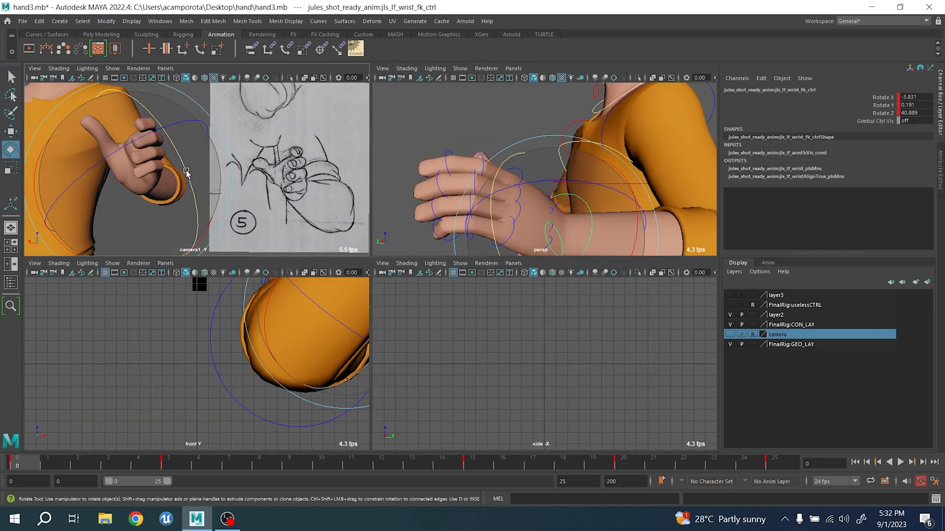
pyautogui.press('space')
pyautogui.moveTo(271, 242); pyautogui.dragTo(283, 317)
pyautogui.hotkey('ctrl', 'z')
pyautogui.hotkey('ctrl', 'z')
pyautogui.hotkey('ctrl', 'z')
pyautogui.hotkey('ctrl', 'z')
pyautogui.hotkey('ctrl', 'z')
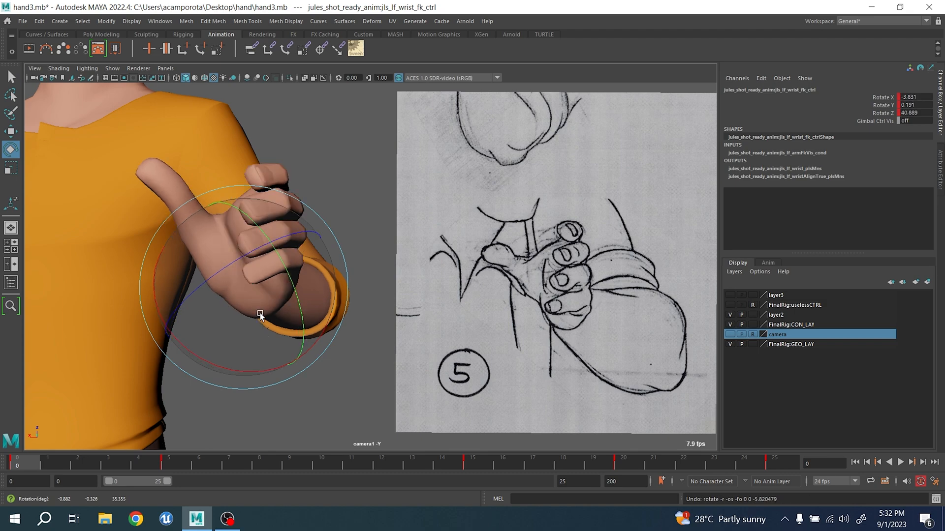
# - Reposition the thumb against the sketch, rotating its base control to about 35.9, 5.3 and -2.5 degrees in X, Y and Z
pyautogui.press('space')
pyautogui.keyDown('alt'); pyautogui.moveTo(439, 198); pyautogui.dragTo(581, 187); pyautogui.keyUp('alt')
pyautogui.press('q')
pyautogui.click(534, 149)
pyautogui.press('e')
pyautogui.moveTo(588, 96)
pyautogui.mouseDown()
pyautogui.moveTo(597, 95)
pyautogui.moveTo(574, 95)
pyautogui.moveTo(578, 105)
pyautogui.mouseUp()
pyautogui.press('q')
pyautogui.click(503, 241)
pyautogui.press('e')
pyautogui.press('space')
pyautogui.moveTo(259, 338); pyautogui.dragTo(205, 261)
pyautogui.press('e')
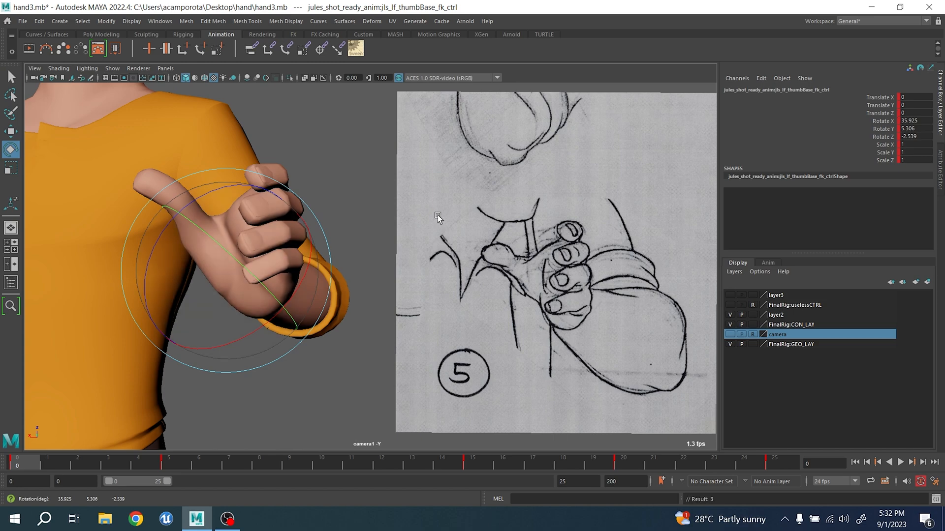
# - Try a small rotation of the index finger's base control and undo it
pyautogui.press('space')
pyautogui.keyDown('alt'); pyautogui.moveTo(617, 169); pyautogui.dragTo(537, 189); pyautogui.keyUp('alt')
pyautogui.press('q')
pyautogui.click(537, 184)
pyautogui.press('e')
pyautogui.moveTo(149, 110); pyautogui.dragTo(141, 112)
pyautogui.hotkey('ctrl', 'z')
# - Rotate the left wrist control to about 36.9 degrees in Z
pyautogui.press('q')
pyautogui.click(480, 235)
pyautogui.press('e')
pyautogui.moveTo(540, 217); pyautogui.dragTo(531, 220)
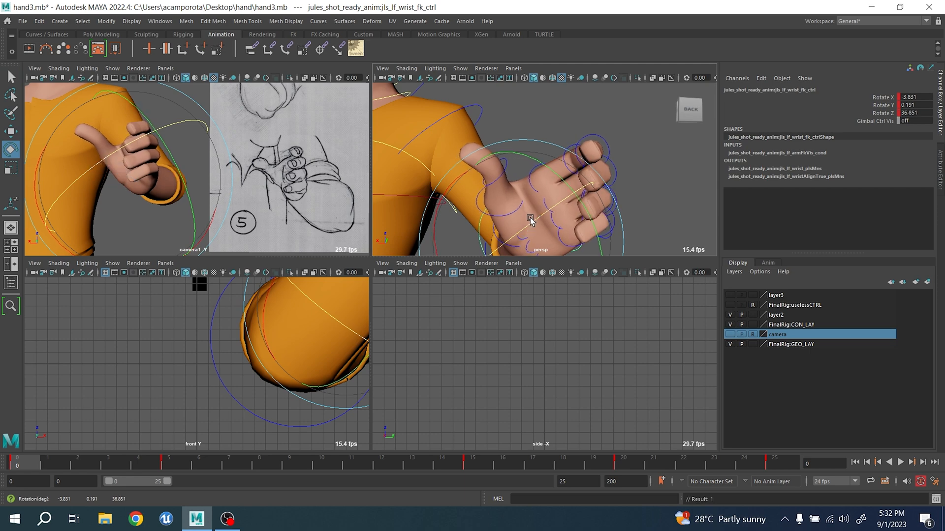
pyautogui.press('q')
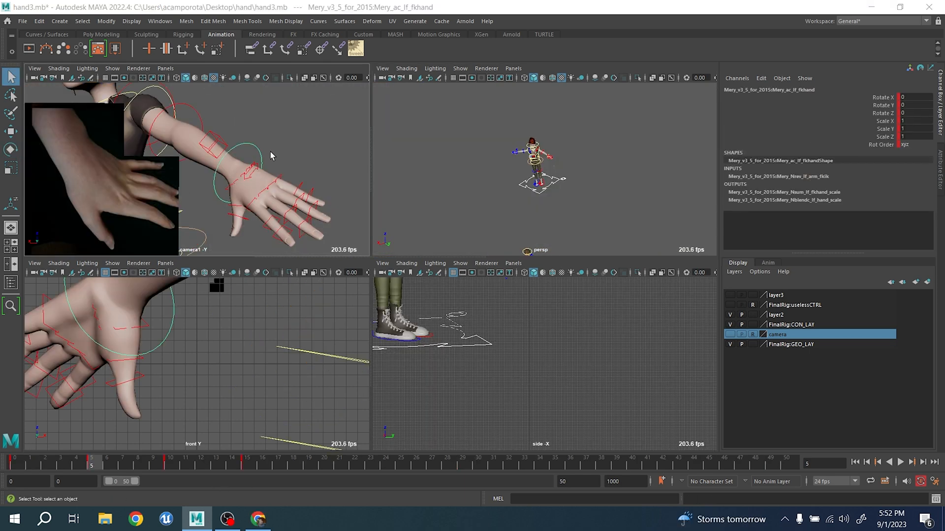
# - Lower the left upper arm and rotate the left wrist control to about -17.5, 18.4 and -11.4 degrees in X, Y and Z
pyautogui.press('space')
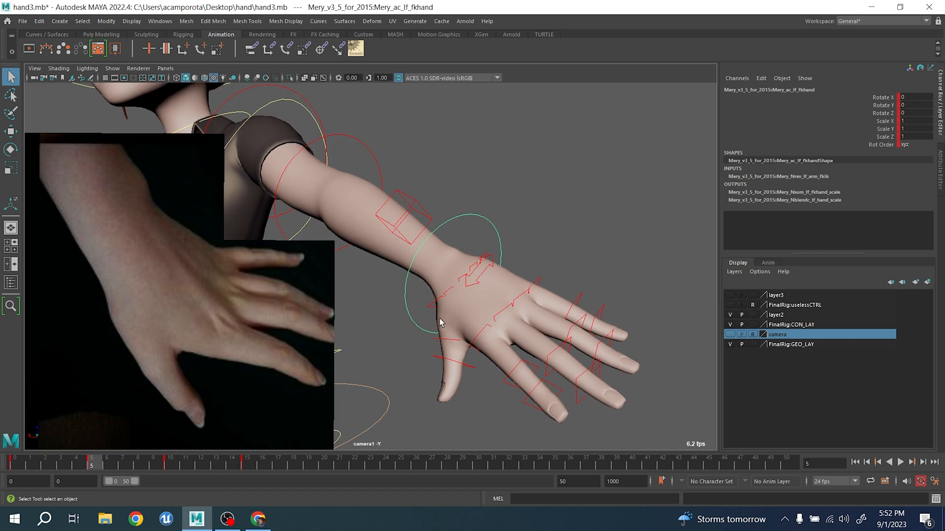
pyautogui.press('e')
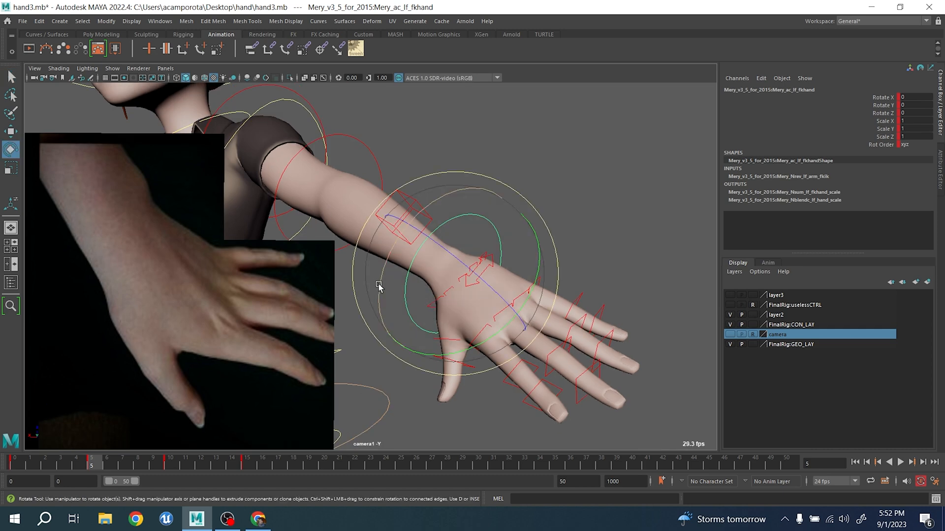
pyautogui.click(237, 102)
pyautogui.moveTo(302, 158); pyautogui.dragTo(301, 183)
pyautogui.click(447, 263)
pyautogui.moveTo(449, 348); pyautogui.dragTo(384, 344)
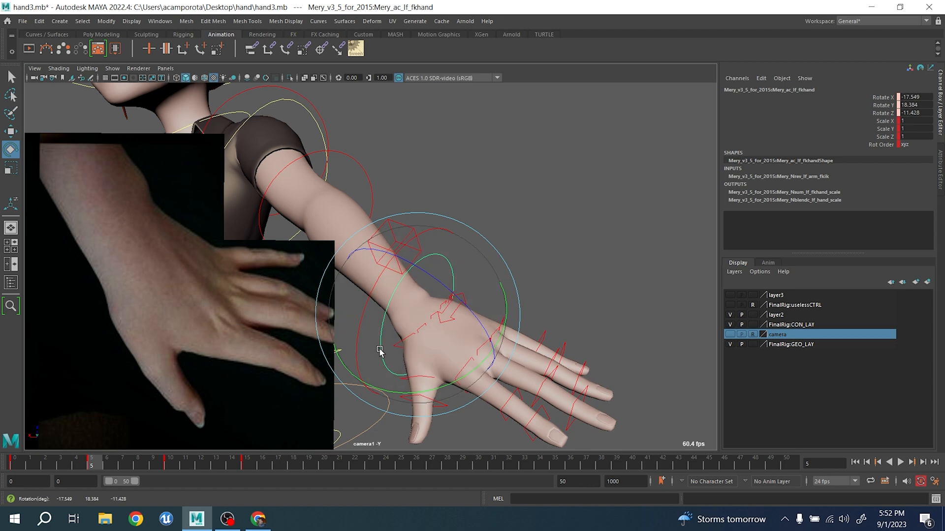
pyautogui.press('q')
# - Reposition the whole character against the photo by moving its global control to about 8.2, -86.9 and -103.0 in X, Y and Z
pyautogui.press('space')
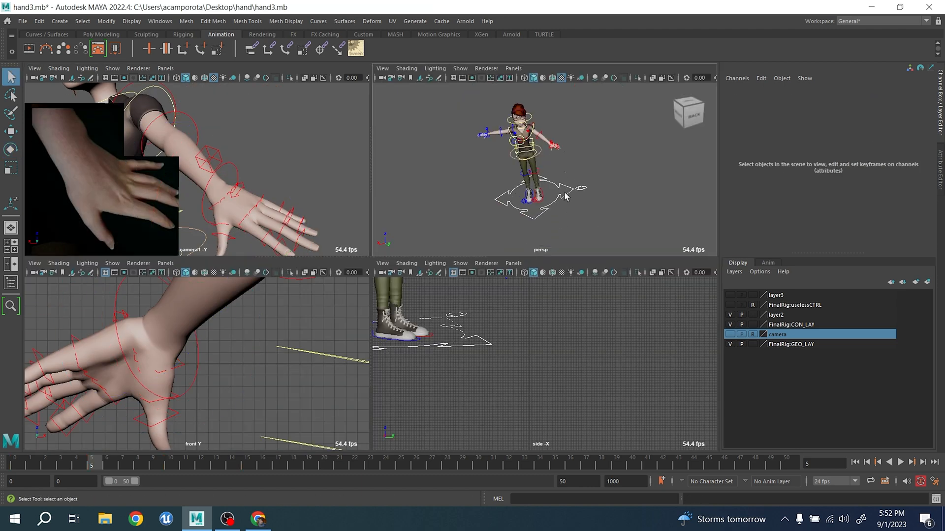
pyautogui.click(556, 183)
pyautogui.press('w')
pyautogui.moveTo(530, 156); pyautogui.dragTo(523, 152)
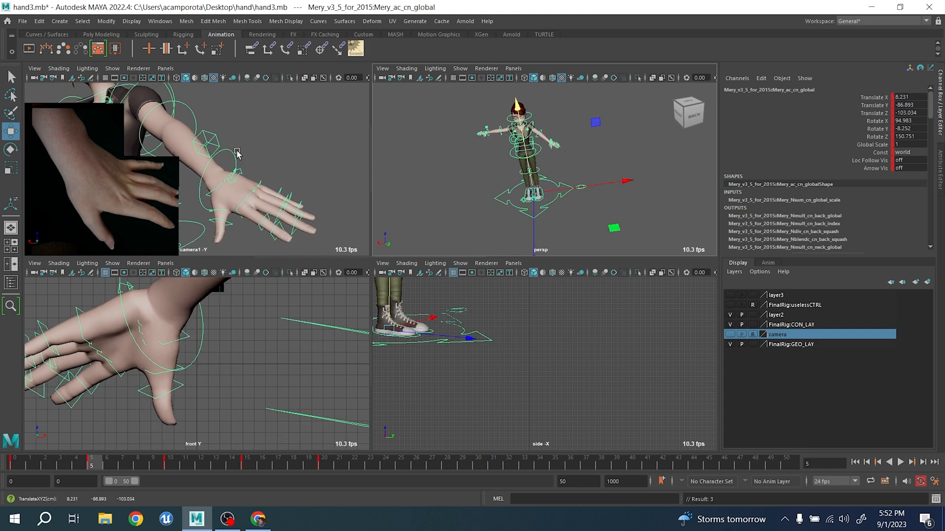
pyautogui.click(129, 94)
pyautogui.moveTo(566, 177)
pyautogui.mouseDown()
pyautogui.moveTo(570, 198)
pyautogui.moveTo(576, 187)
pyautogui.mouseUp()
pyautogui.moveTo(534, 223); pyautogui.dragTo(534, 224)
# - Rotate the left lower arm control to about 1.2, -3.6 and 2.0 degrees in X, Y and Z
pyautogui.click(198, 116)
pyautogui.press('space')
pyautogui.press('e')
pyautogui.moveTo(374, 209); pyautogui.dragTo(364, 198)
pyautogui.press('q')
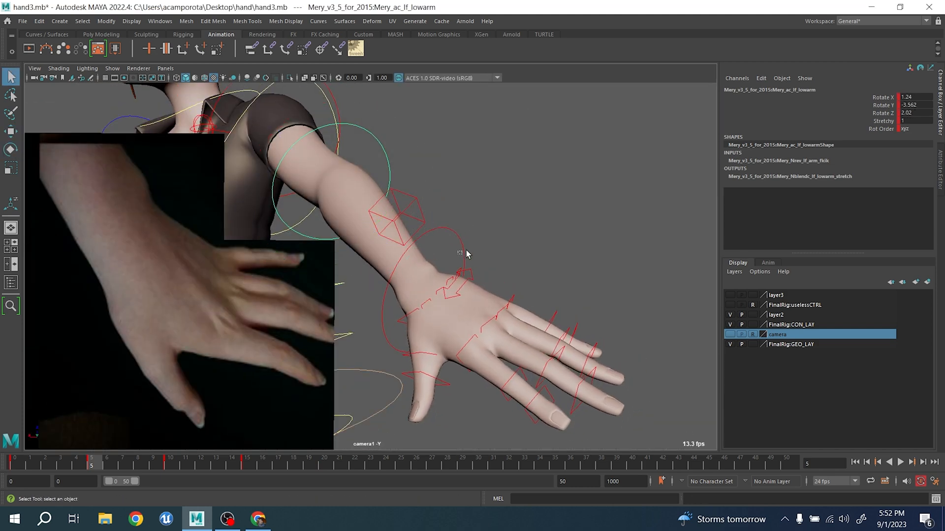
# - Rotate the left wrist control to about -15.5, 19.9 and -12.6 degrees in X, Y and Z
pyautogui.click(462, 251)
pyautogui.press('e')
pyautogui.moveTo(459, 326); pyautogui.dragTo(365, 299)
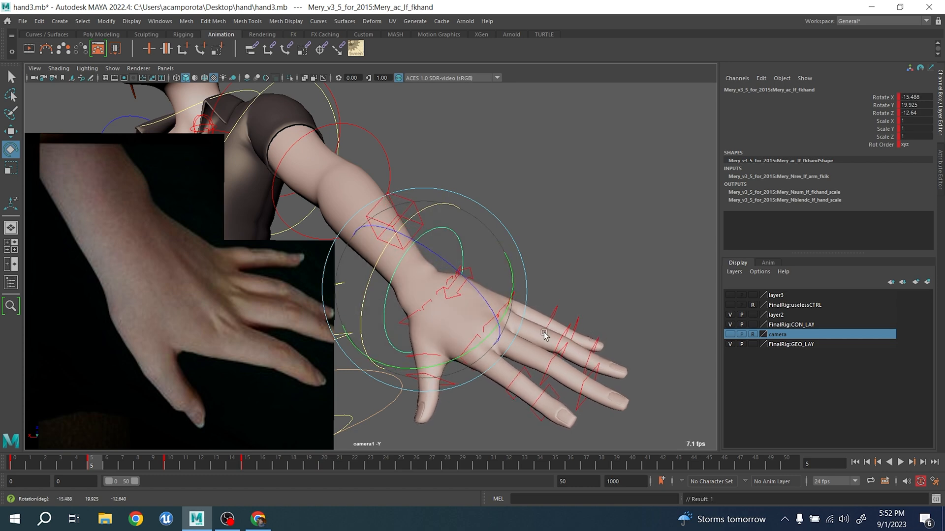
pyautogui.click(591, 289)
# - Shorten the pinky's section of the palm by scaling its base control to about 0.88 in X
pyautogui.click(471, 283)
pyautogui.press('w')
pyautogui.moveTo(438, 316); pyautogui.dragTo(433, 312)
pyautogui.press('q')
pyautogui.click(455, 268)
pyautogui.click(458, 268)
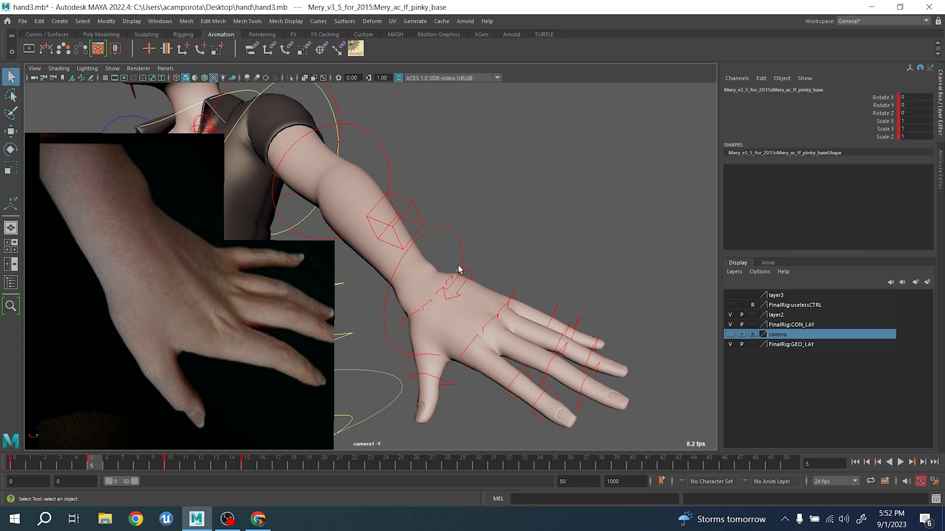
pyautogui.press('e')
pyautogui.press('r')
pyautogui.moveTo(525, 321); pyautogui.dragTo(519, 321)
pyautogui.press('q')
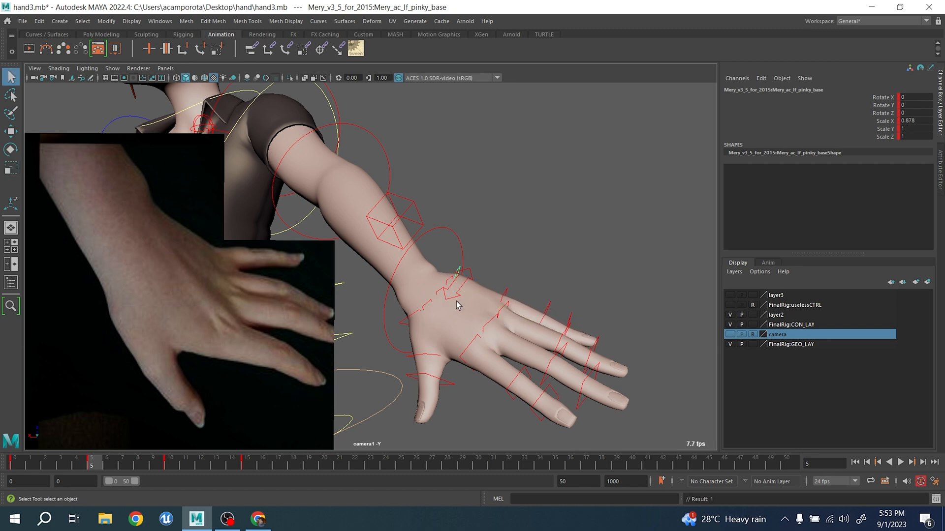
# - Scale the ring finger's base control to about 0.94 in X and shorten the middle finger's base control to match
pyautogui.click(489, 316)
pyautogui.press('r')
pyautogui.moveTo(506, 324); pyautogui.dragTo(501, 323)
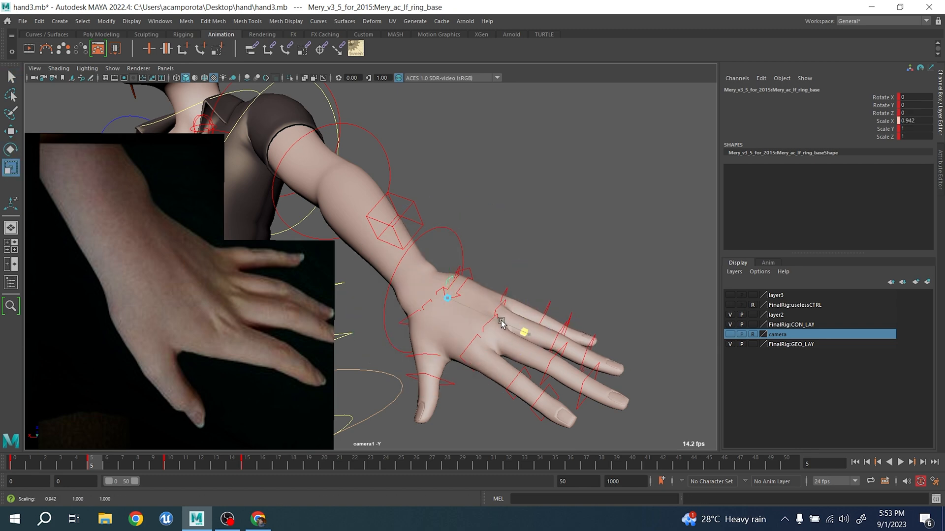
pyautogui.press('q')
pyautogui.click(470, 317)
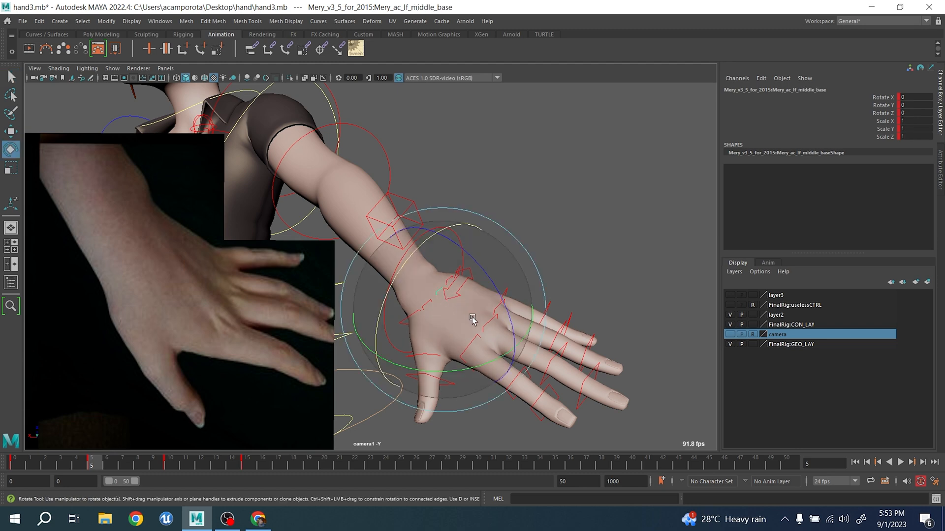
pyautogui.press('r')
pyautogui.moveTo(495, 335); pyautogui.dragTo(434, 321)
pyautogui.press('q')
# - Pose the index finger by rotating its first joint to about -16.4 degrees in X, bending the second, and rotating the third to -5.4 in Z
pyautogui.click(463, 358)
pyautogui.press('e')
pyautogui.press('q')
pyautogui.click(508, 396)
pyautogui.press('e')
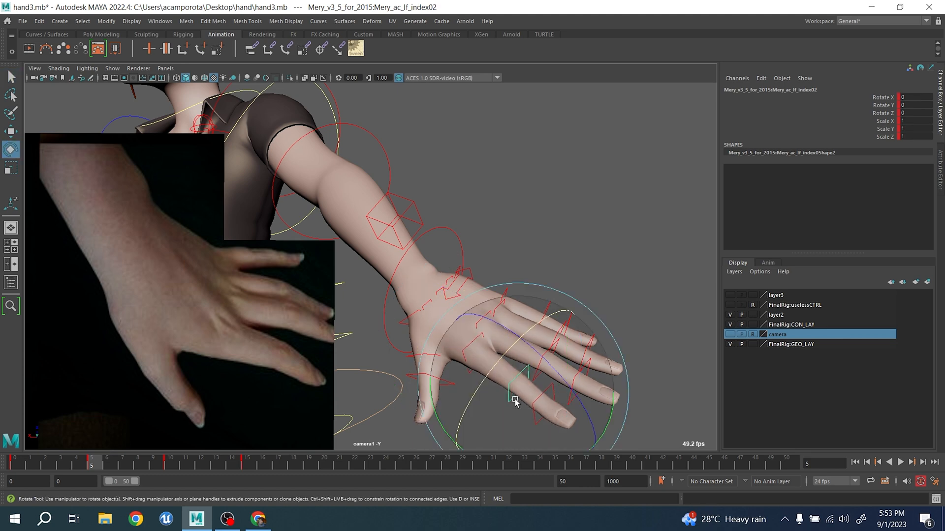
pyautogui.moveTo(562, 371); pyautogui.dragTo(573, 396)
pyautogui.press('q')
pyautogui.click(543, 414)
pyautogui.press('e')
pyautogui.press('q')
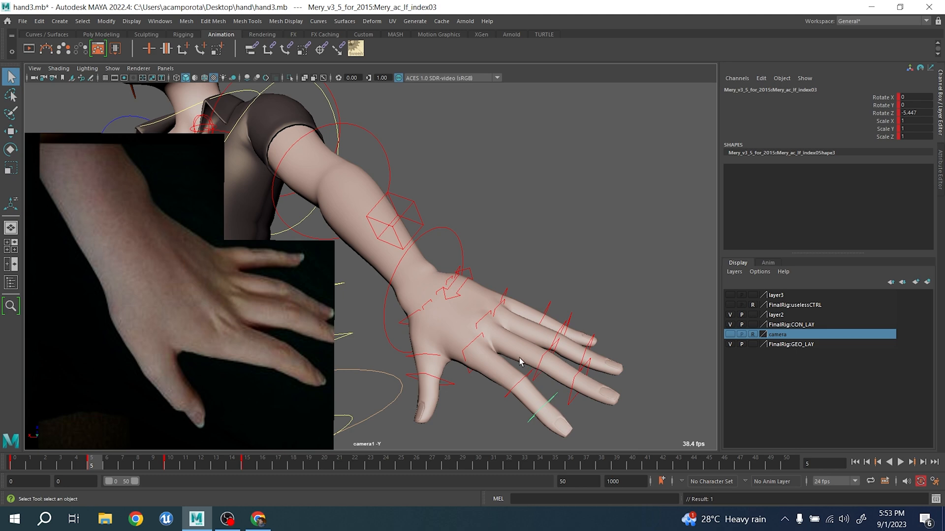
# - Rotate the middle finger's first joint control to about 6.9 degrees in Y
pyautogui.click(475, 329)
pyautogui.press('e')
pyautogui.moveTo(534, 389); pyautogui.dragTo(543, 384)
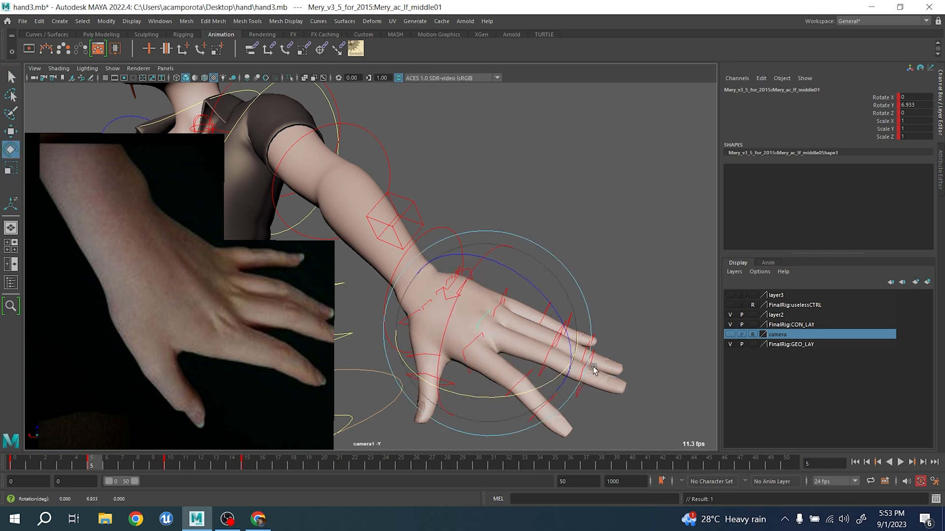
pyautogui.press('q')
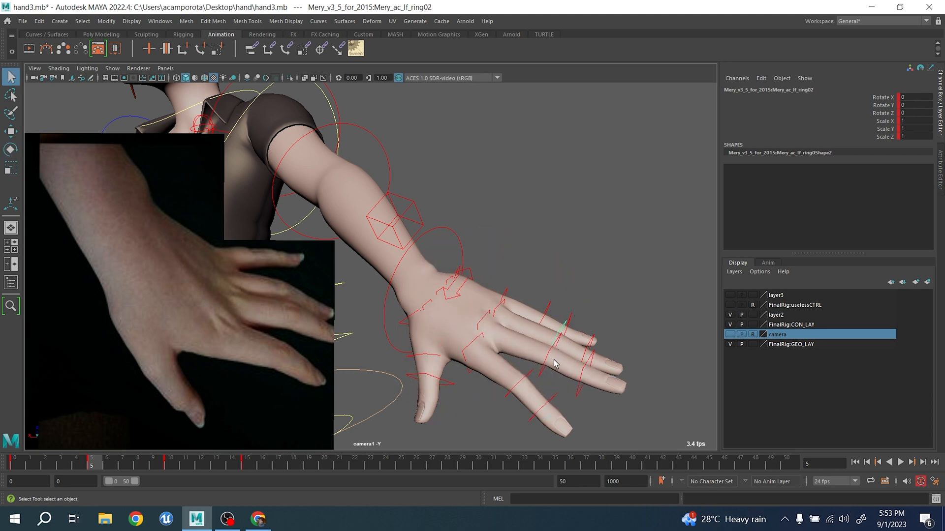
# - Bend the second joint of the ring finger and rotate the middle and ring fingers' third joints together to about -11.1 degrees in Z
pyautogui.press('e')
pyautogui.moveTo(597, 314); pyautogui.dragTo(641, 340)
pyautogui.press('q')
pyautogui.click(584, 375)
pyautogui.press('e')
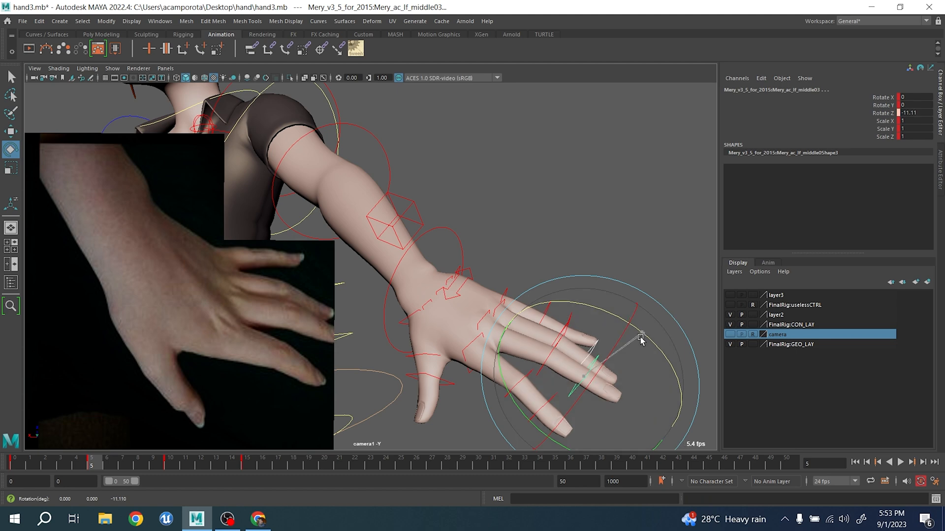
pyautogui.press('q')
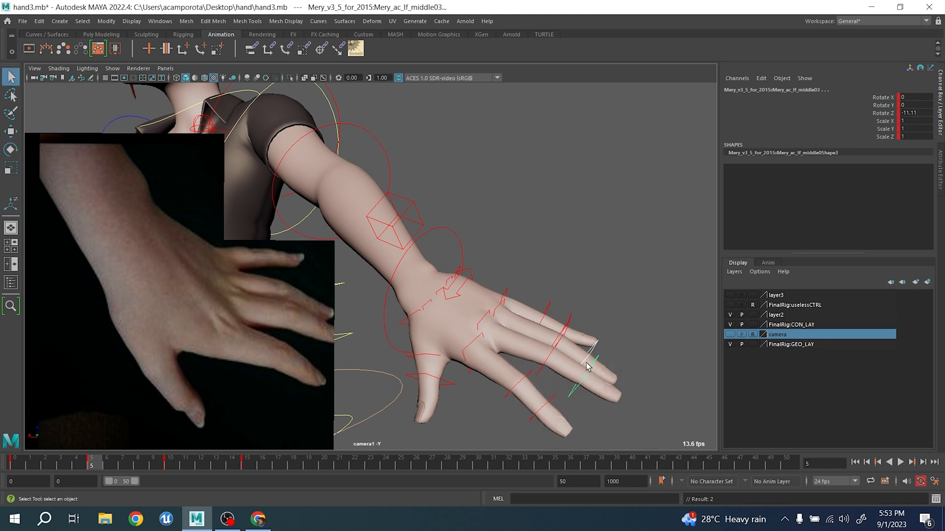
# - Spread the pinky by rotating its first joint to about 5.4, 27.7 and 11.5 degrees, and its third joint to -8.9 in Z
pyautogui.click(504, 296)
pyautogui.press('e')
pyautogui.moveTo(503, 297); pyautogui.dragTo(436, 270)
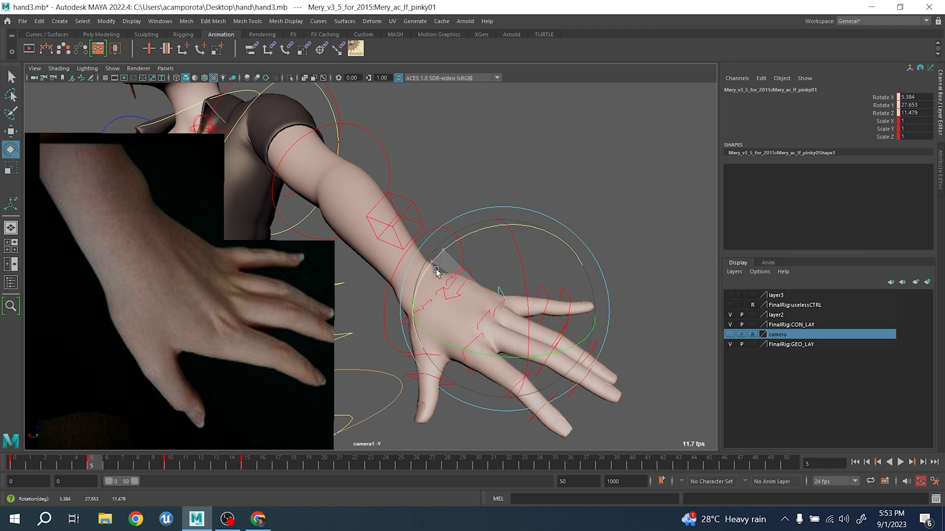
pyautogui.press('q')
pyautogui.click(569, 295)
pyautogui.press('e')
pyautogui.moveTo(552, 229); pyautogui.dragTo(572, 236)
pyautogui.press('q')
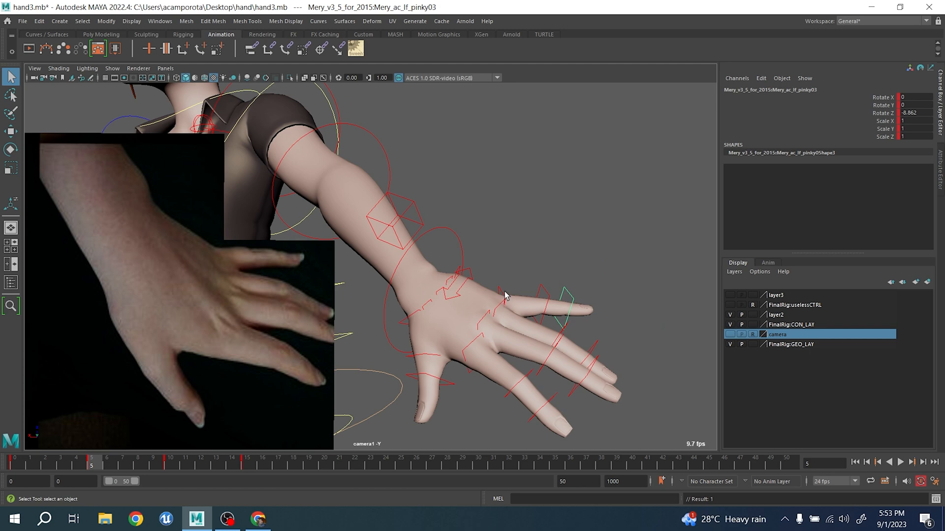
# - Shorten the pinky slightly by scaling its first joint control along the finger
pyautogui.click(504, 291)
pyautogui.press('e')
pyautogui.press('q')
pyautogui.click(503, 297)
pyautogui.press('r')
pyautogui.moveTo(558, 312); pyautogui.dragTo(540, 306)
pyautogui.click(638, 362)
pyautogui.press('q')
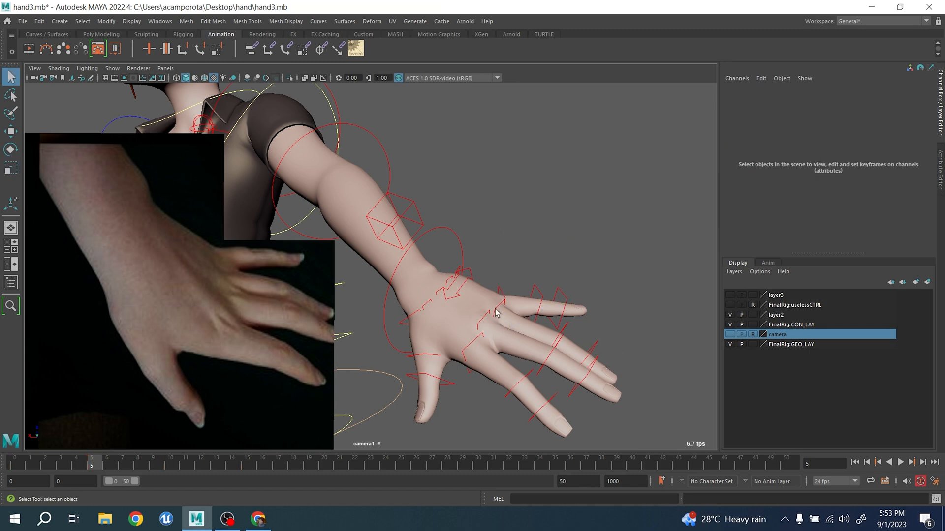
# - Shorten the fingers by scaling the middle finger's first joint control together with its neighbours along their length
pyautogui.click(488, 317)
pyautogui.press('r')
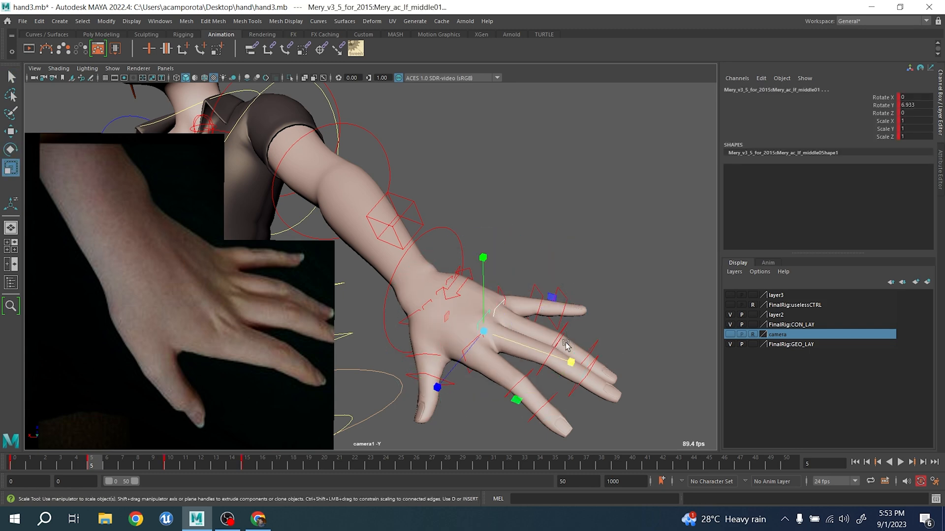
pyautogui.moveTo(565, 363); pyautogui.dragTo(557, 362)
pyautogui.moveTo(552, 359); pyautogui.dragTo(497, 369)
pyautogui.click(673, 397)
# - Scale the index finger's first joint control to about 0.98 in Z
pyautogui.click(468, 349)
pyautogui.click(437, 386)
pyautogui.click(440, 389)
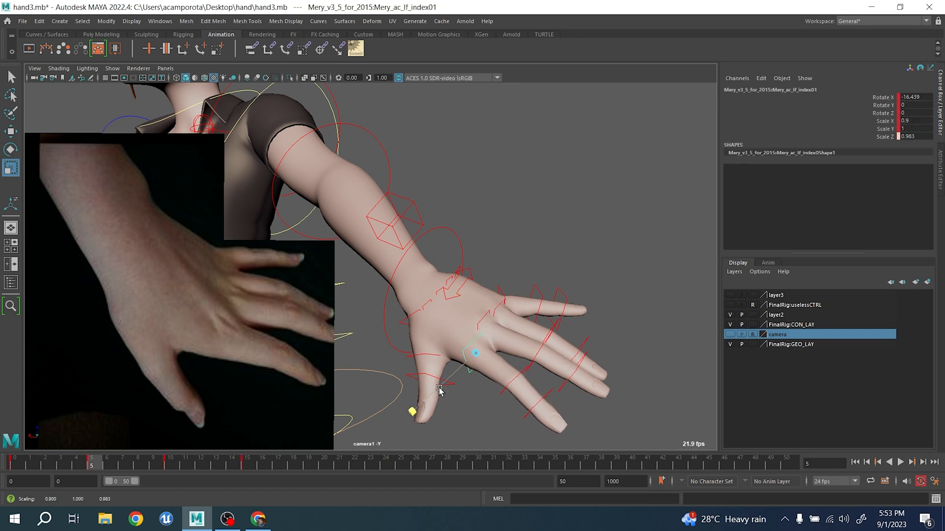
# - Try narrowing the third joints of the index, middle and ring fingers together to about 0.76 in Z
pyautogui.click(532, 427)
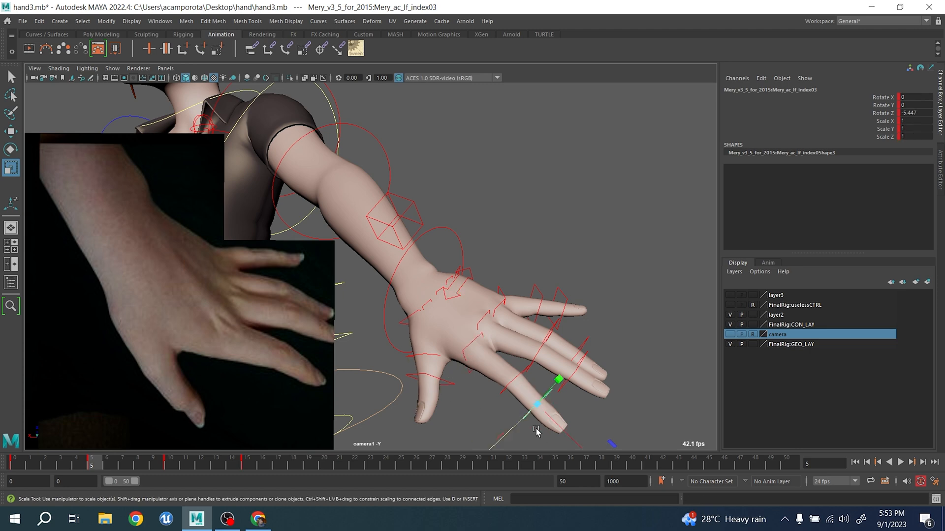
pyautogui.moveTo(577, 390); pyautogui.dragTo(575, 389)
pyautogui.moveTo(540, 430); pyautogui.dragTo(562, 408)
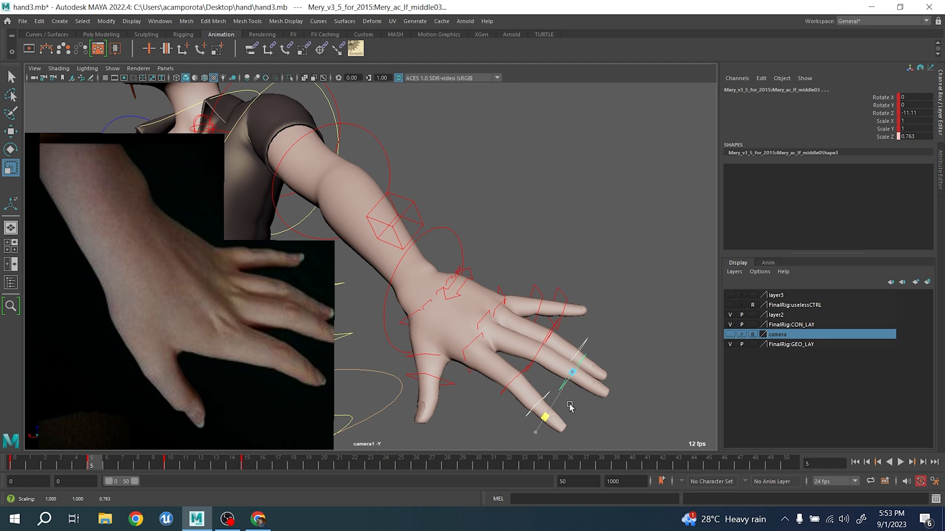
pyautogui.click(625, 431)
# - Narrow the index fingertip by scaling its third joint control to about 0.89 in Z
pyautogui.click(531, 429)
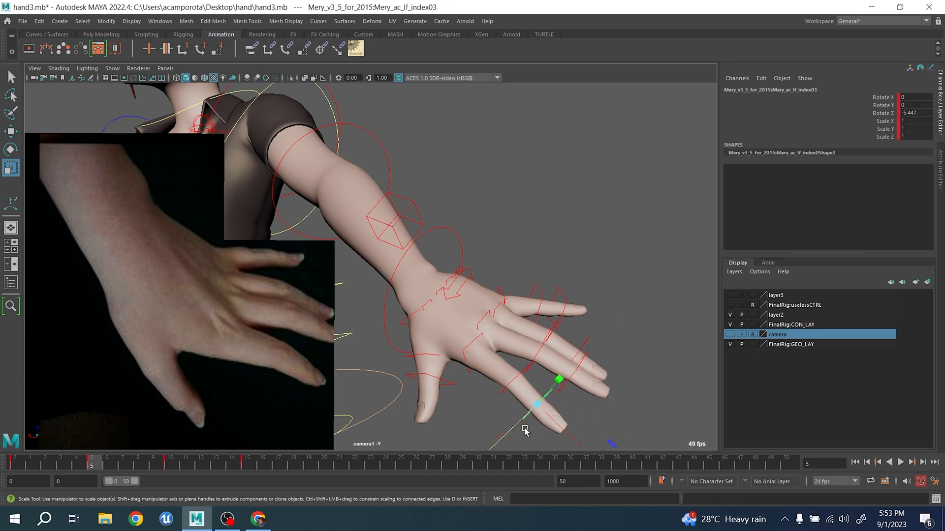
pyautogui.click(509, 422)
pyautogui.click(511, 425)
pyautogui.moveTo(518, 424); pyautogui.dragTo(571, 385)
pyautogui.click(584, 412)
# - Rotate the index finger's first joint control to about -17.8, 5.1 and -1.9 degrees in X, Y and Z
pyautogui.press('e')
pyautogui.press('q')
pyautogui.click(469, 368)
pyautogui.press('e')
pyautogui.press('q')
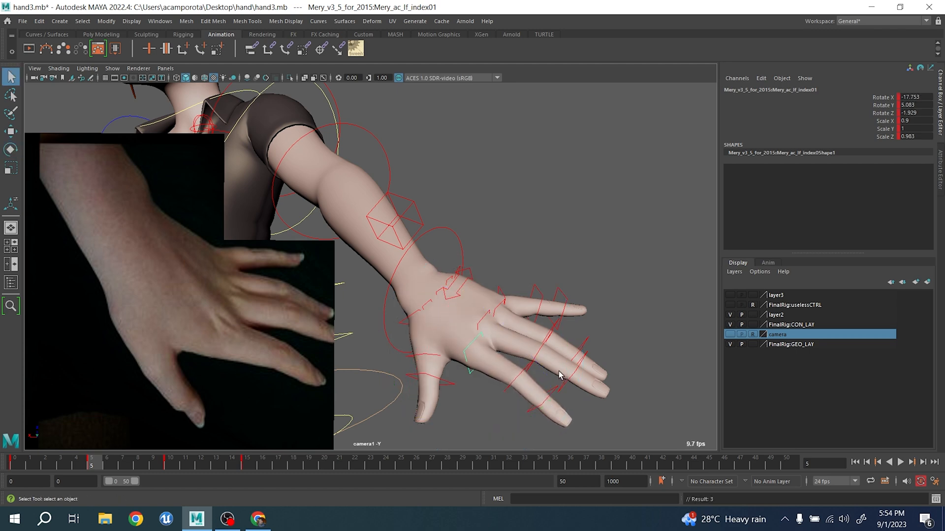
# - Shorten the outer joints of the middle and ring fingers, and scale the pinky's outer joints to about 0.96 in X
pyautogui.click(549, 342)
pyautogui.press('r')
pyautogui.moveTo(597, 392)
pyautogui.mouseDown()
pyautogui.moveTo(581, 387)
pyautogui.moveTo(597, 394)
pyautogui.mouseUp()
pyautogui.click(574, 369)
pyautogui.click(643, 348)
pyautogui.click(573, 311)
pyautogui.moveTo(606, 315); pyautogui.dragTo(600, 319)
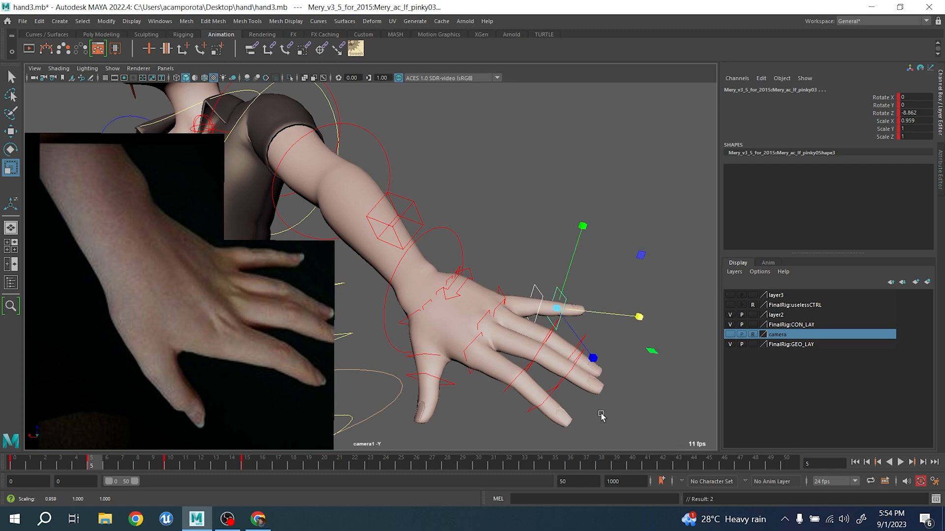
# - Rotate the thumb's first joint control to turn the thumb slightly toward the fingers
pyautogui.click(427, 369)
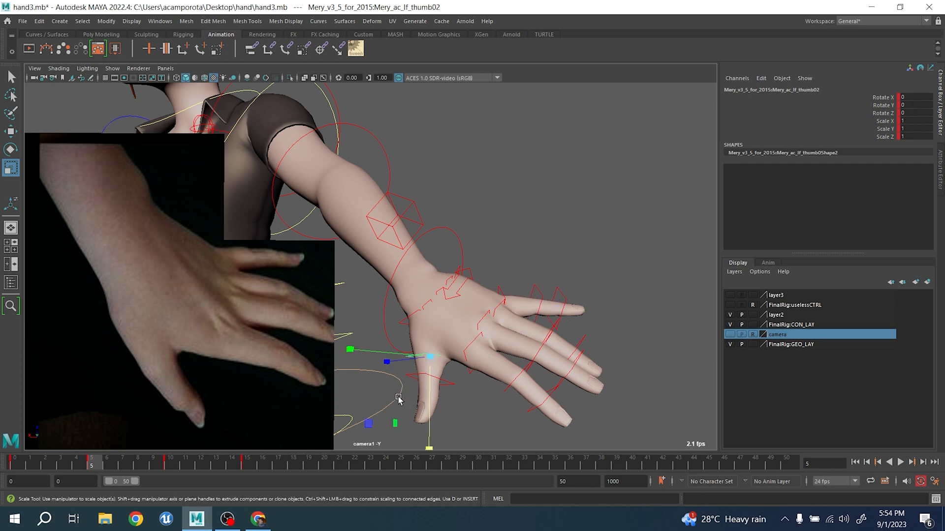
pyautogui.click(417, 314)
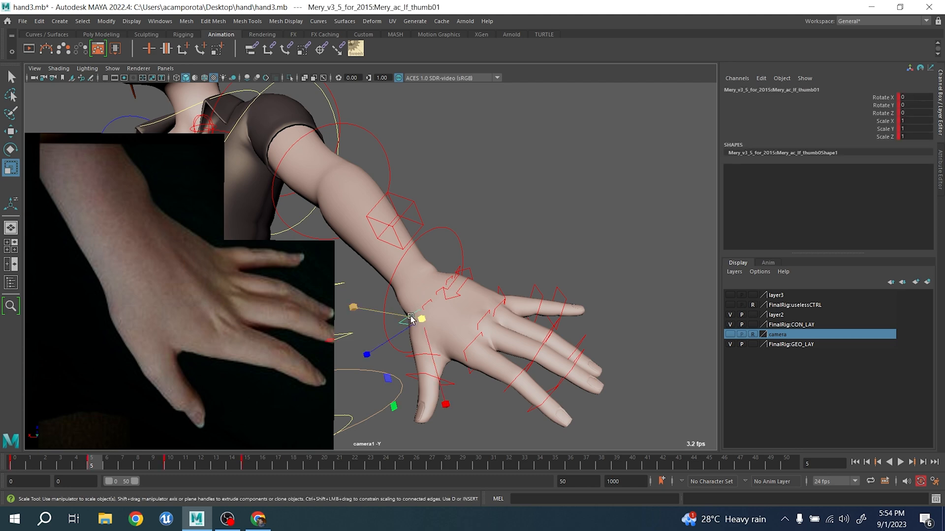
pyautogui.press('e')
pyautogui.moveTo(415, 276); pyautogui.dragTo(386, 296)
# - Fine-tune the index finger by rescaling its first joint control and rotating its second joint control against the photo
pyautogui.click(498, 393)
pyautogui.press('r')
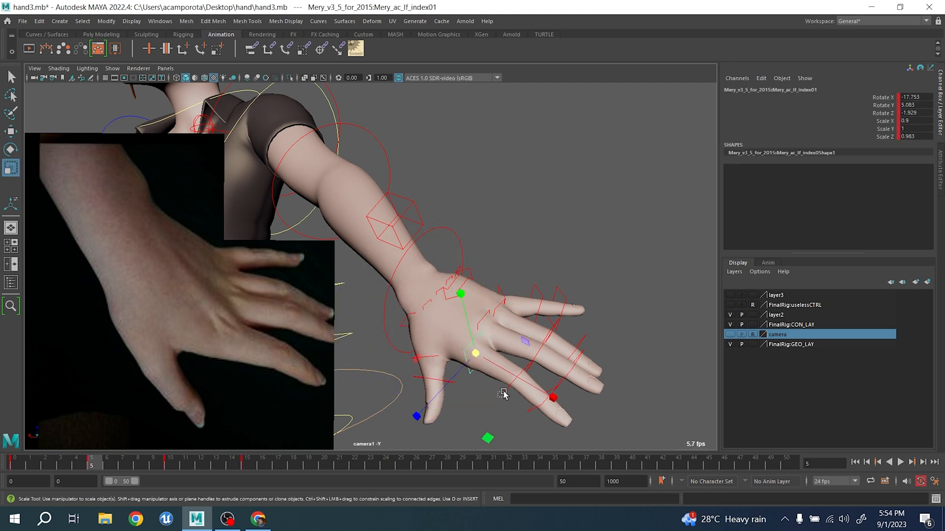
pyautogui.click(475, 374)
pyautogui.click(469, 375)
pyautogui.click(489, 386)
pyautogui.click(508, 384)
pyautogui.press('w')
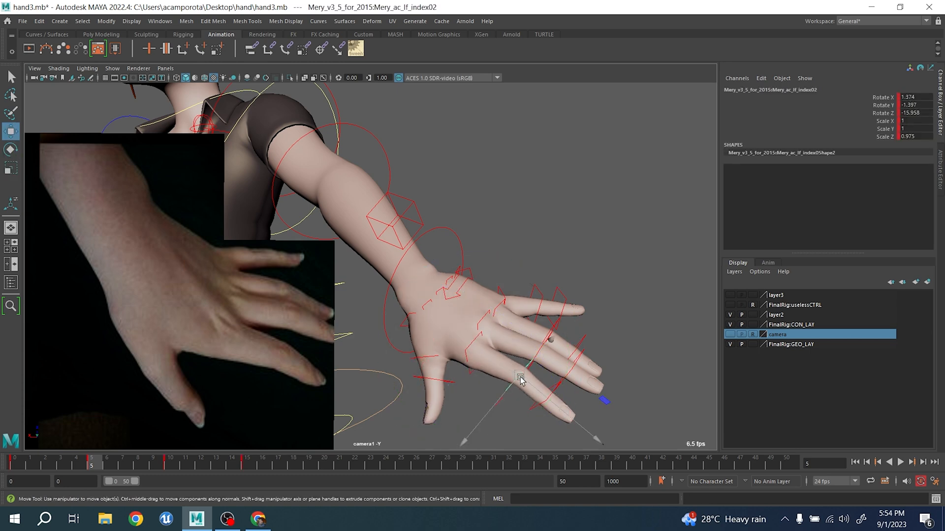
pyautogui.press('r')
pyautogui.press('e')
pyautogui.moveTo(582, 369); pyautogui.dragTo(571, 370)
pyautogui.press('w')
# - Bend the index fingertip by rotating its third joint control to about -21 degrees in Z
pyautogui.click(542, 406)
pyautogui.press('r')
pyautogui.press('e')
pyautogui.moveTo(595, 378); pyautogui.dragTo(605, 389)
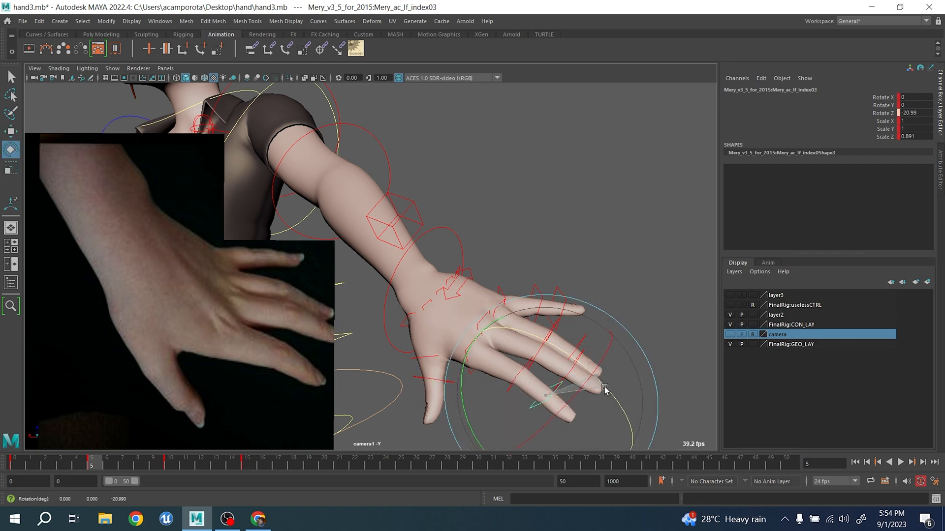
pyautogui.press('q')
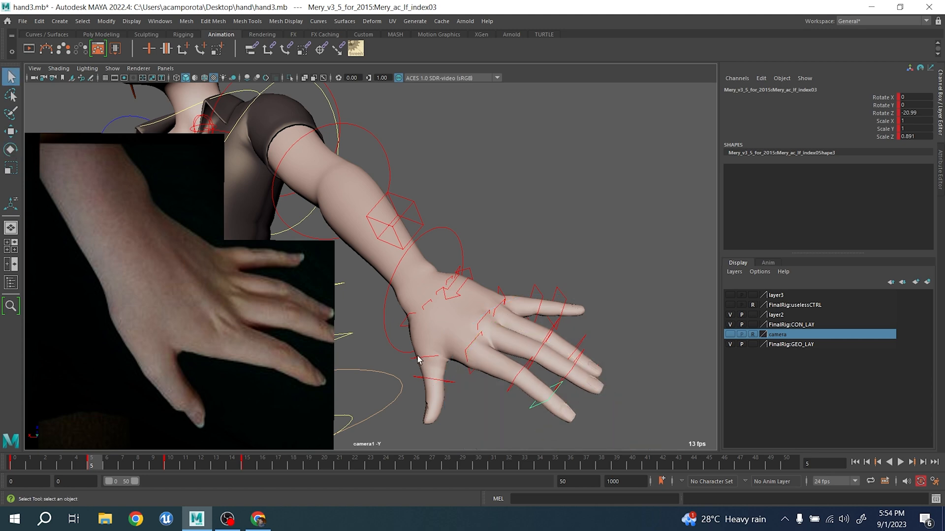
# - Rotate the thumb's third joint control and swing the whole thumb toward the index finger from its first joint, matching the photo
pyautogui.click(426, 392)
pyautogui.press('r')
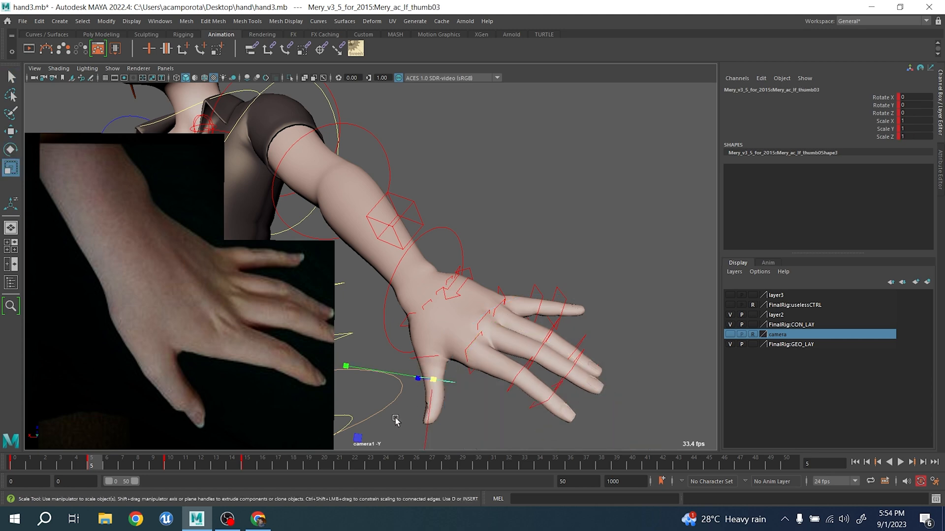
pyautogui.press('e')
pyautogui.moveTo(351, 405)
pyautogui.mouseDown()
pyautogui.moveTo(360, 425)
pyautogui.moveTo(361, 408)
pyautogui.mouseUp()
pyautogui.click(433, 360)
pyautogui.click(408, 317)
pyautogui.moveTo(407, 316); pyautogui.dragTo(456, 345)
pyautogui.click(609, 255)
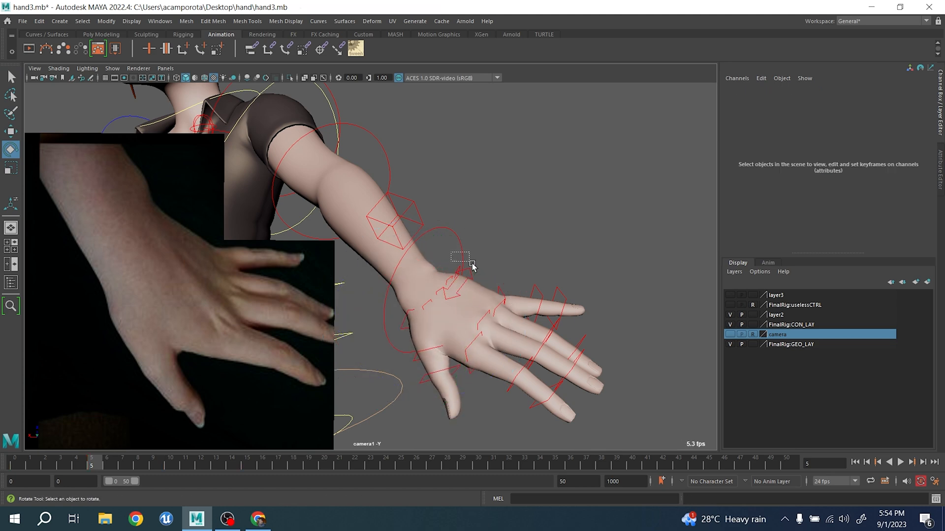
# - Rotate the left wrist control to turn the hand slightly downward, toward the photo's angle
pyautogui.click(472, 266)
pyautogui.moveTo(471, 266); pyautogui.dragTo(459, 323)
pyautogui.hotkey('alt', '1')
pyautogui.click(654, 363)
# - Rotate the middle finger's first joint control to about -2.5, 12.8 and -3.7 degrees in X, Y and Z
pyautogui.click(547, 367)
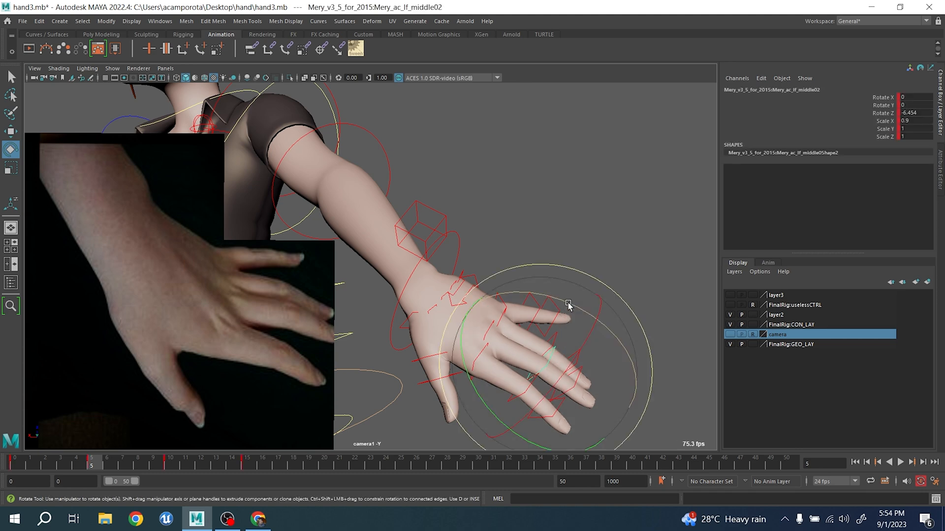
pyautogui.click(649, 305)
pyautogui.click(492, 329)
pyautogui.moveTo(504, 336); pyautogui.dragTo(516, 344)
pyautogui.moveTo(501, 395)
pyautogui.mouseDown()
pyautogui.moveTo(509, 395)
pyautogui.moveTo(501, 393)
pyautogui.mouseUp()
pyautogui.moveTo(563, 307); pyautogui.dragTo(560, 305)
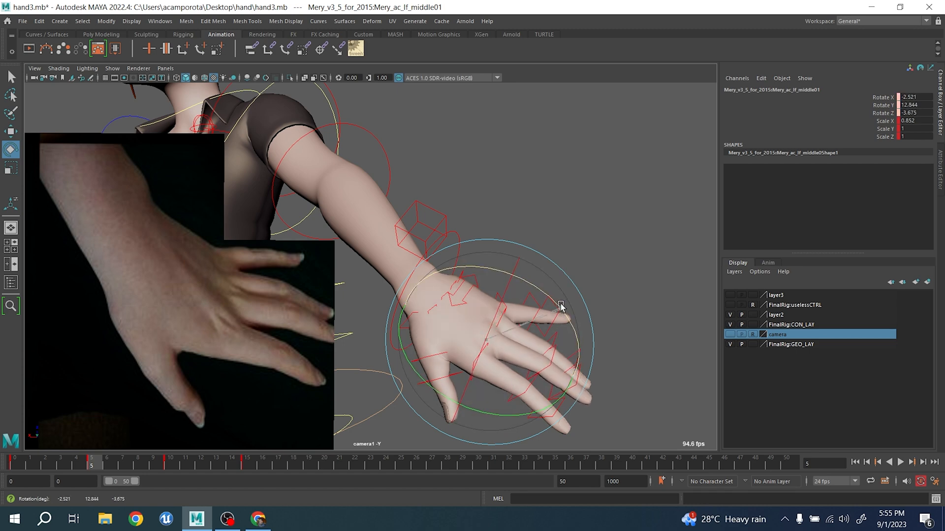
pyautogui.click(647, 299)
# - Adjust the pinky fingertip's bend and rotate the index finger's third joint control to about -14 degrees in Z
pyautogui.click(563, 313)
pyautogui.moveTo(546, 246); pyautogui.dragTo(532, 261)
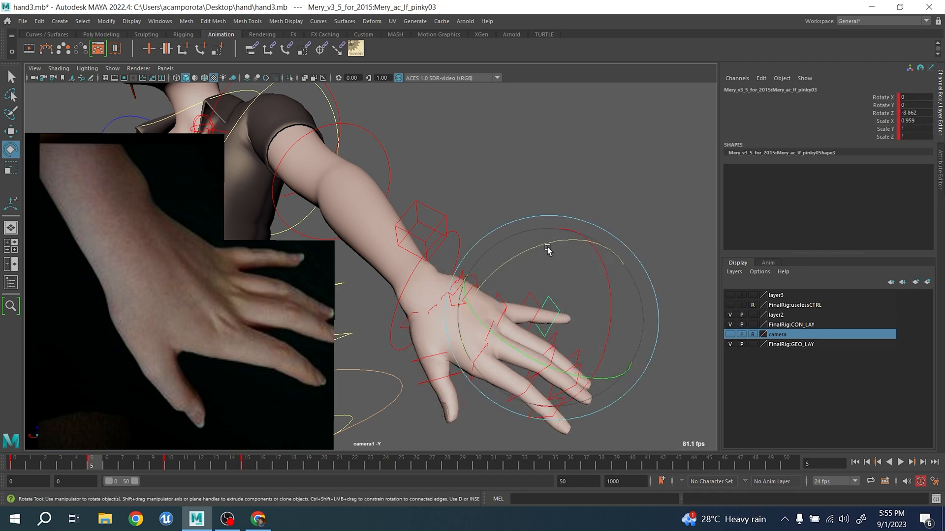
pyautogui.click(675, 419)
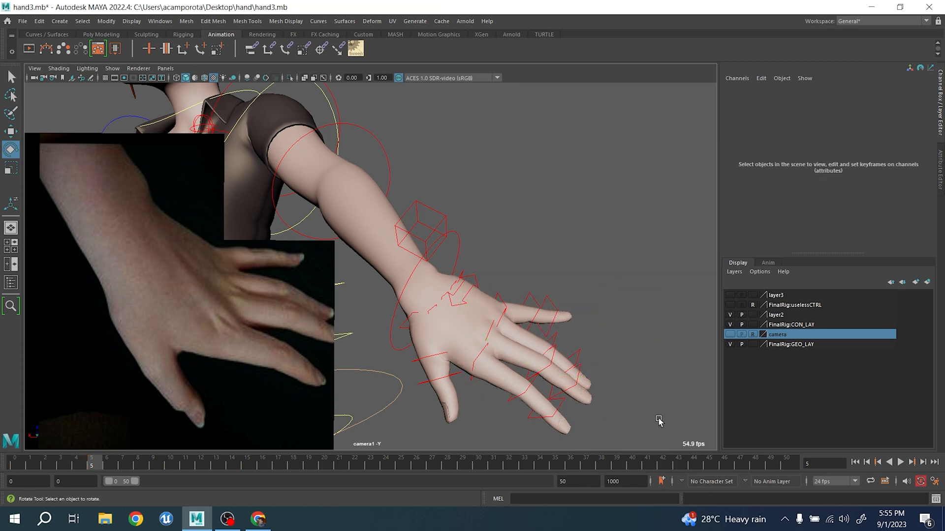
pyautogui.click(547, 418)
pyautogui.moveTo(601, 390); pyautogui.dragTo(585, 379)
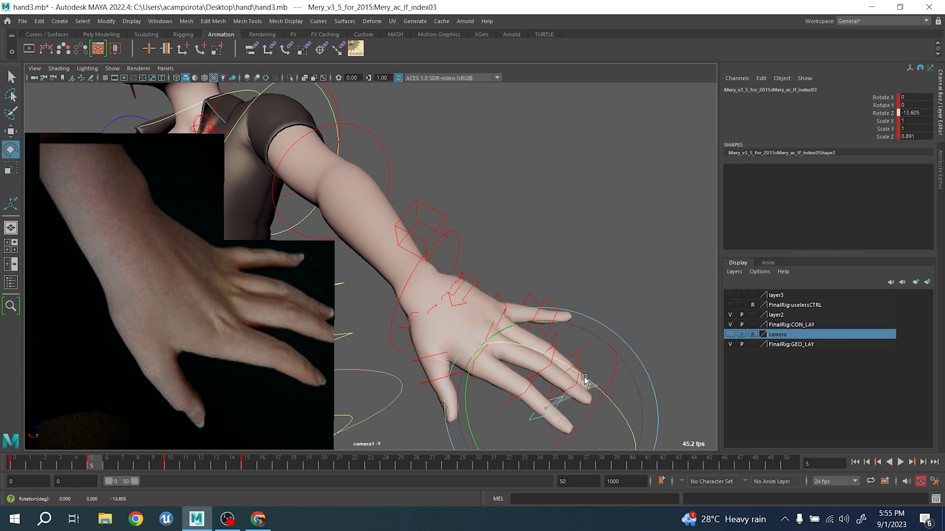
pyautogui.click(641, 335)
# - Adjust the middle and ring fingertips' bend together and rotate the thumb's third joint control to about 3 degrees in Z
pyautogui.click(572, 387)
pyautogui.moveTo(621, 322)
pyautogui.mouseDown()
pyautogui.moveTo(606, 326)
pyautogui.moveTo(617, 331)
pyautogui.mouseUp()
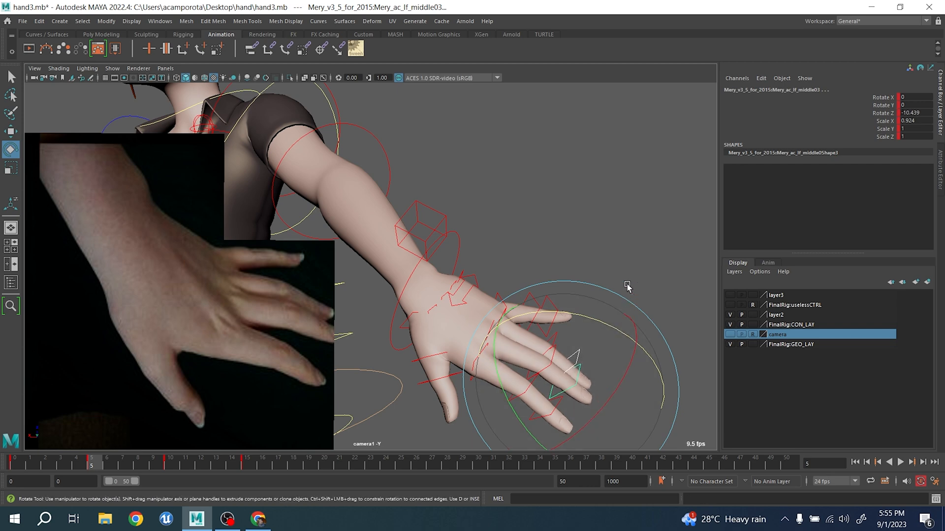
pyautogui.click(627, 284)
pyautogui.click(437, 388)
pyautogui.moveTo(369, 433); pyautogui.dragTo(364, 405)
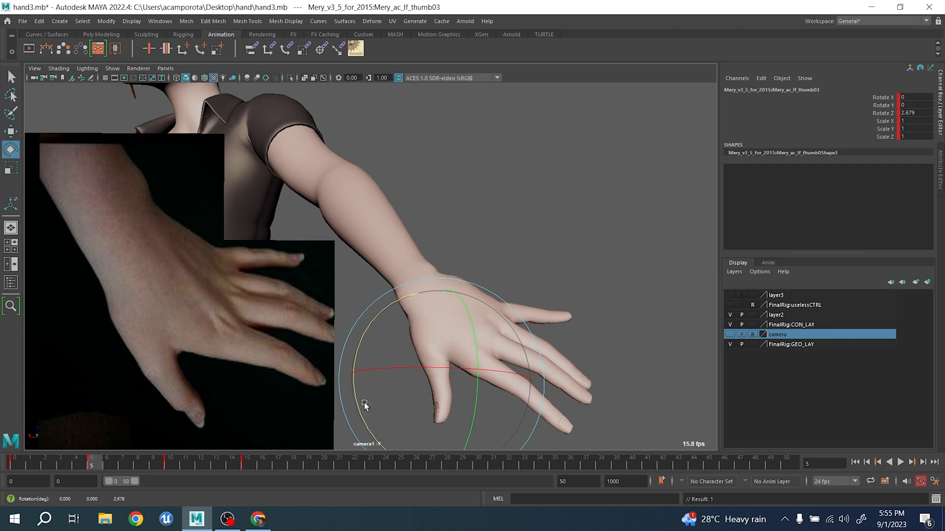
pyautogui.click(481, 187)
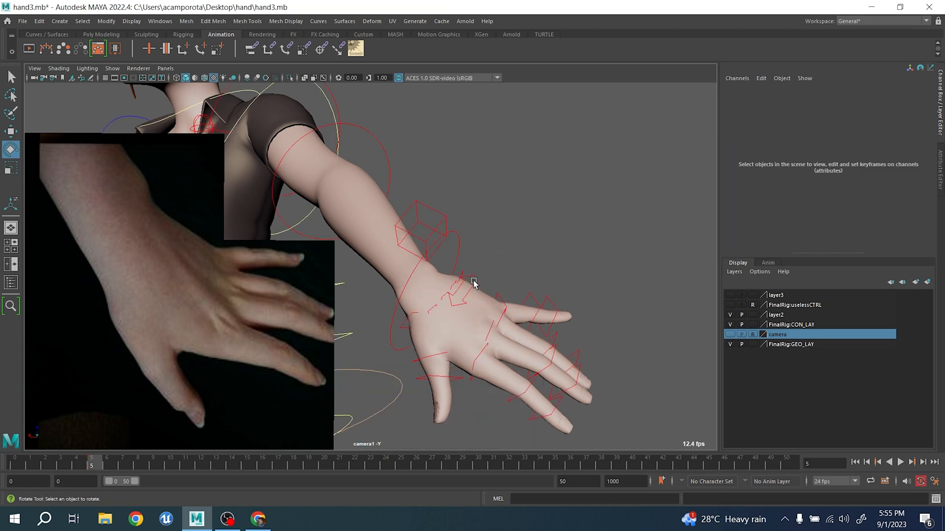
# - Fine-tune the wrist control's rotation so the hand lines up with the forearm as in the photo
pyautogui.click(409, 283)
pyautogui.moveTo(408, 290); pyautogui.dragTo(414, 297)
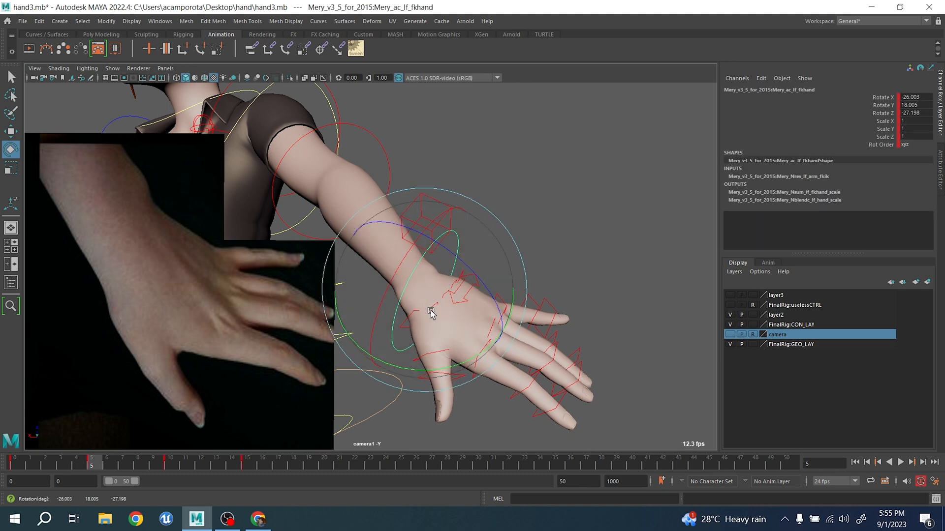
pyautogui.click(638, 332)
# - Swing the index finger slightly toward the thumb by rotating its first joint control against the photo
pyautogui.click(487, 363)
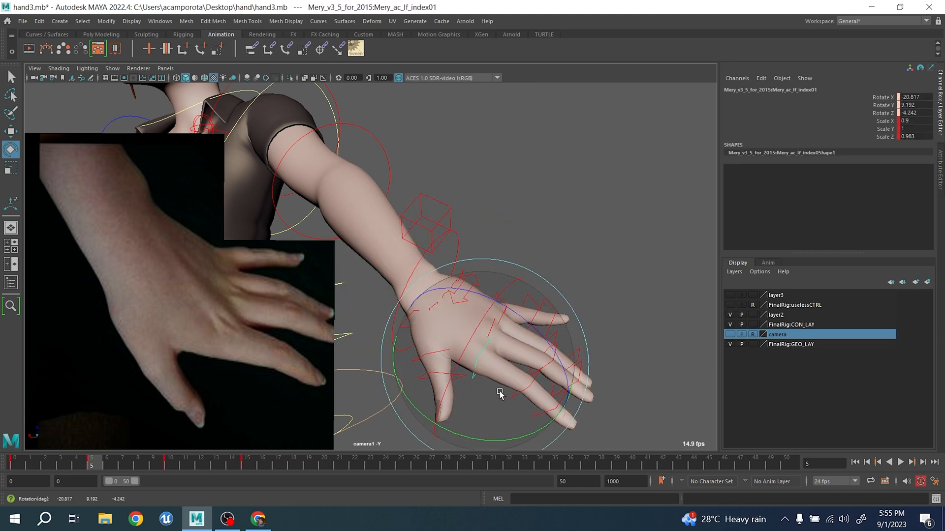
pyautogui.click(574, 359)
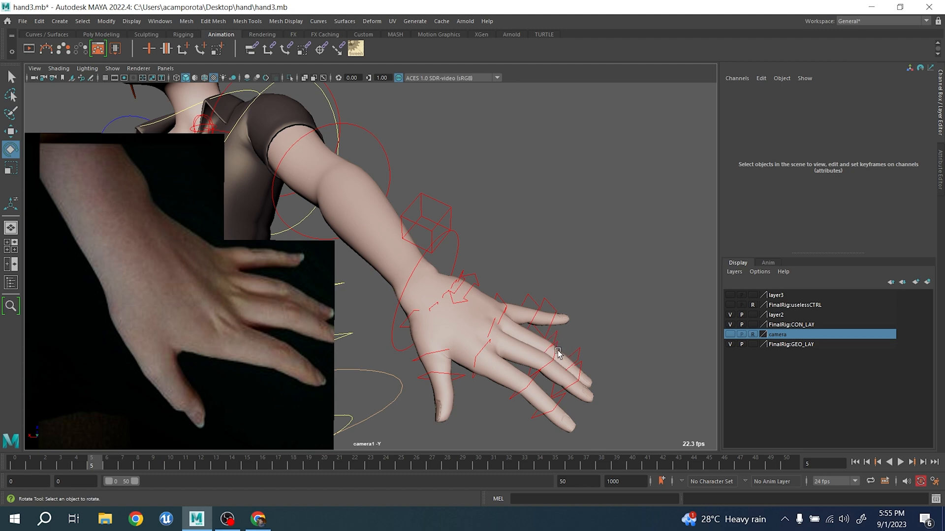
pyautogui.click(556, 347)
pyautogui.moveTo(586, 305); pyautogui.dragTo(538, 358)
pyautogui.click(669, 316)
pyautogui.click(491, 329)
pyautogui.click(643, 329)
pyautogui.click(475, 360)
pyautogui.click(619, 266)
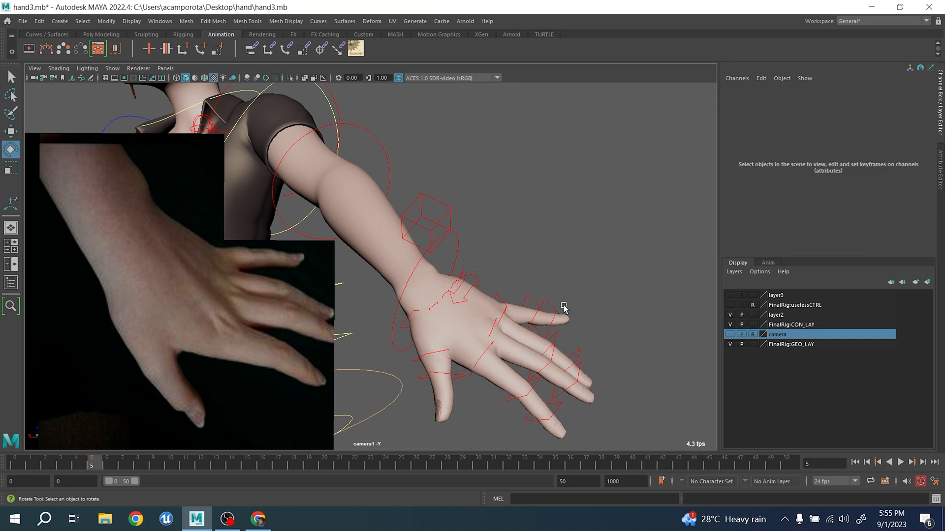
# - Lower the pinky slightly by rotating its second joint control
pyautogui.click(530, 289)
pyautogui.moveTo(496, 250); pyautogui.dragTo(509, 246)
pyautogui.click(650, 268)
pyautogui.click(519, 401)
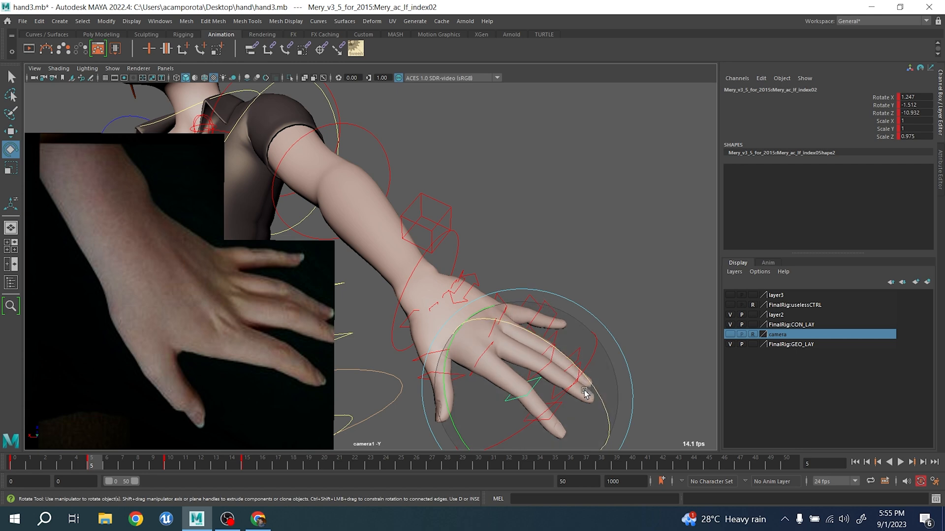
pyautogui.click(408, 377)
pyautogui.moveTo(426, 385); pyautogui.dragTo(426, 385)
pyautogui.moveTo(368, 407); pyautogui.dragTo(378, 437)
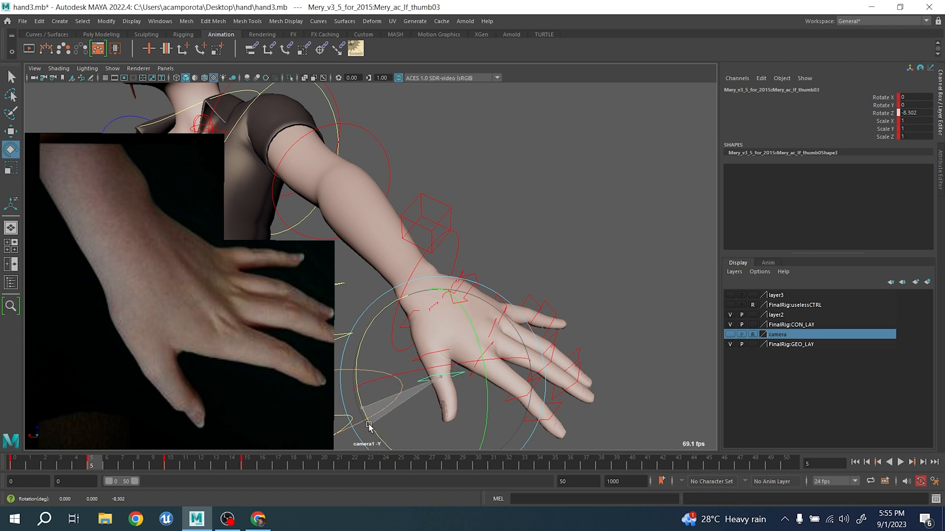
pyautogui.hotkey('ctrl', 'z')
# - Go to frame 10 and rotate the left wrist control to turn the hand toward the new photo's angle
pyautogui.click(170, 464)
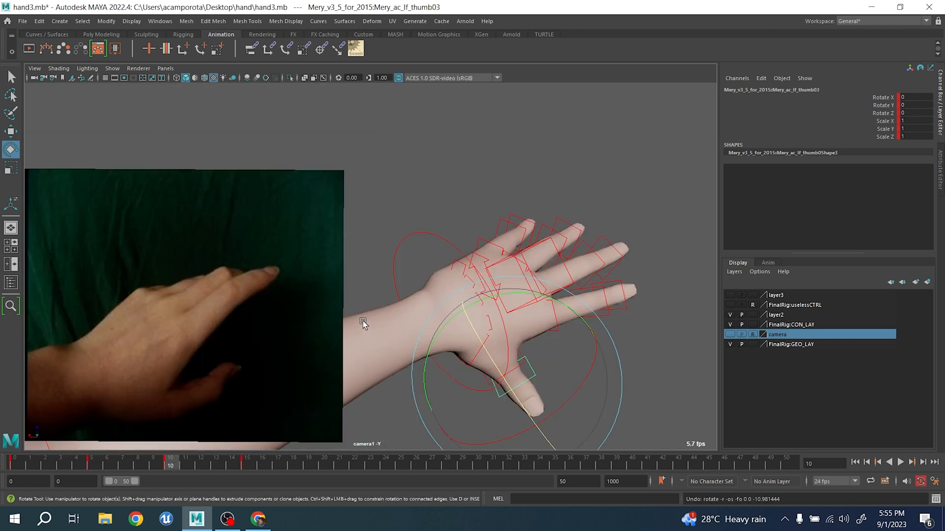
pyautogui.click(395, 251)
pyautogui.moveTo(412, 256); pyautogui.dragTo(411, 256)
pyautogui.moveTo(365, 280); pyautogui.dragTo(426, 346)
pyautogui.click(660, 318)
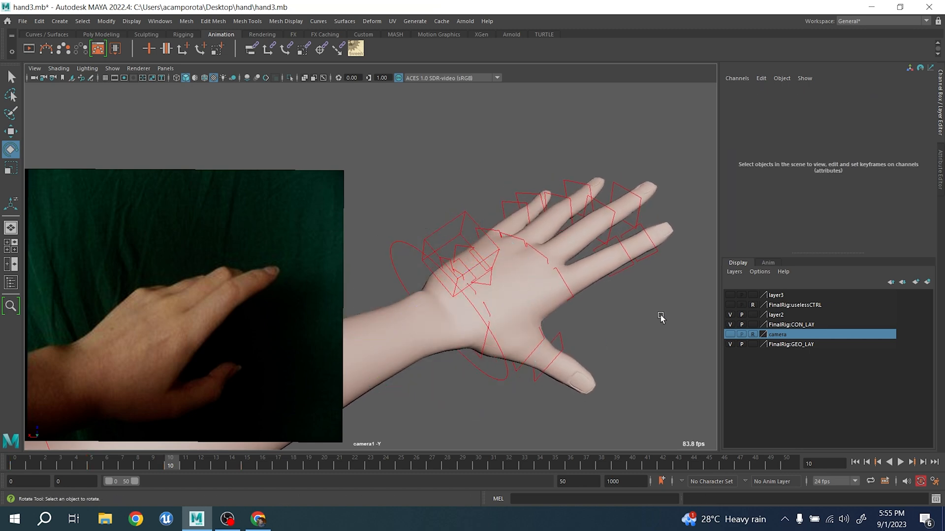
# - Cup the palm by moving the hand cup control to about -0.78 in Z
pyautogui.click(490, 287)
pyautogui.press('w')
pyautogui.moveTo(502, 305)
pyautogui.mouseDown()
pyautogui.moveTo(491, 292)
pyautogui.moveTo(496, 301)
pyautogui.mouseUp()
pyautogui.press('q')
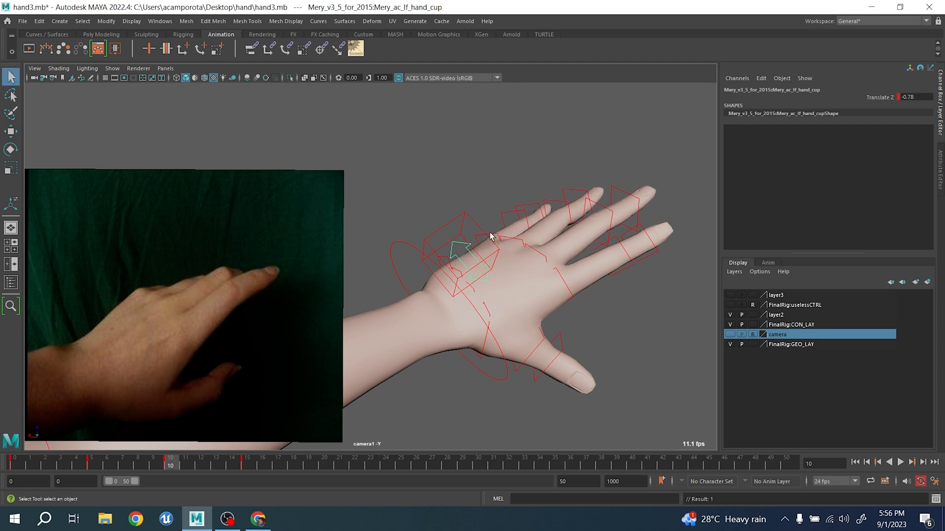
# - Shorten the pinky side of the palm by scaling the pinky base control to about 0.9 in X
pyautogui.click(491, 237)
pyautogui.press('r')
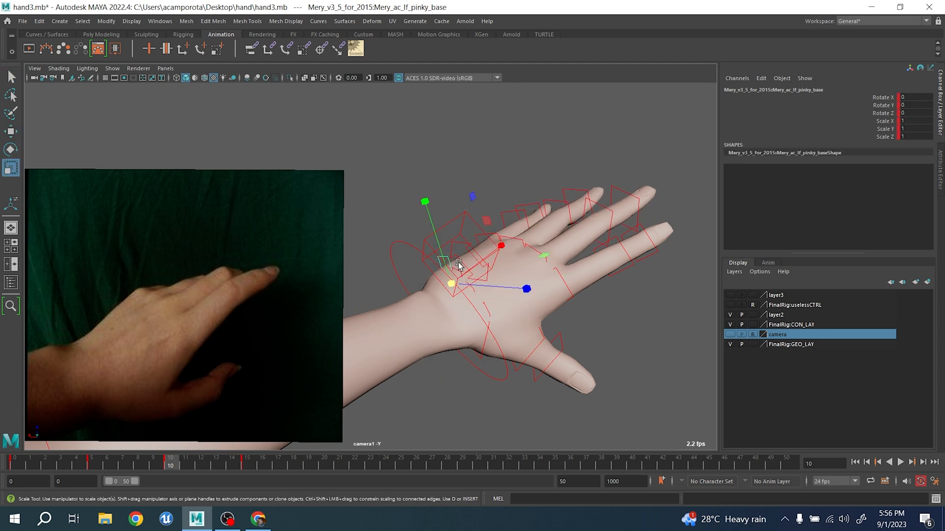
pyautogui.moveTo(500, 245); pyautogui.dragTo(497, 246, button='middle')
pyautogui.press('q')
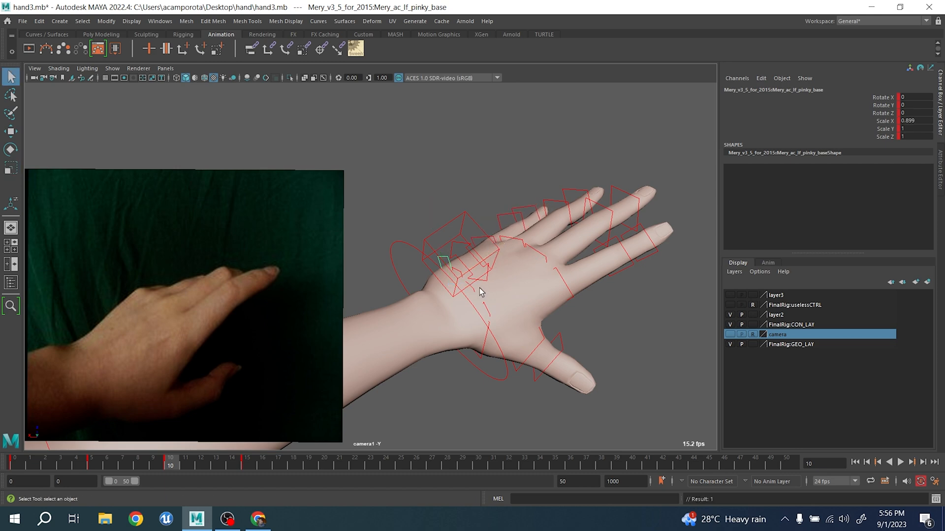
# - Scale down the ring finger's base control and set the middle finger's base control to about 0.956 in X
pyautogui.click(459, 270)
pyautogui.press('e')
pyautogui.press('r')
pyautogui.moveTo(489, 268); pyautogui.dragTo(503, 290, button='middle')
pyautogui.press('q')
pyautogui.click(475, 296)
pyautogui.press('e')
pyautogui.press('r')
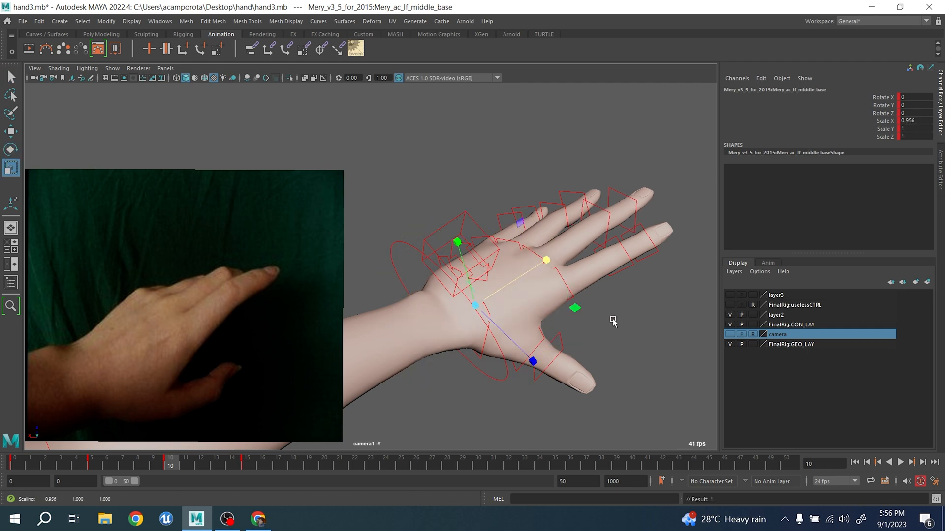
pyautogui.click(589, 288)
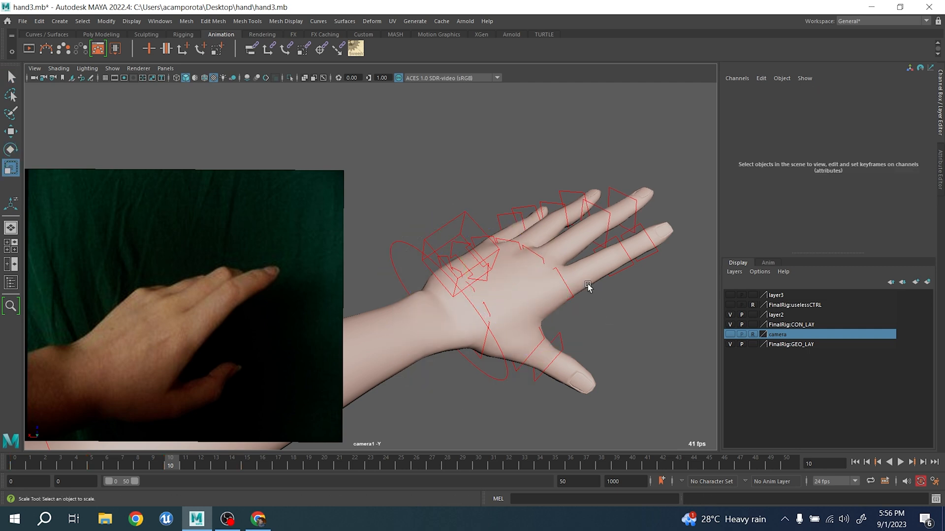
# - Deepen the palm's cupping by moving the hand cup control to about -0.855 in Z
pyautogui.click(460, 284)
pyautogui.press('e')
pyautogui.press('w')
pyautogui.moveTo(485, 276); pyautogui.dragTo(482, 280)
pyautogui.press('q')
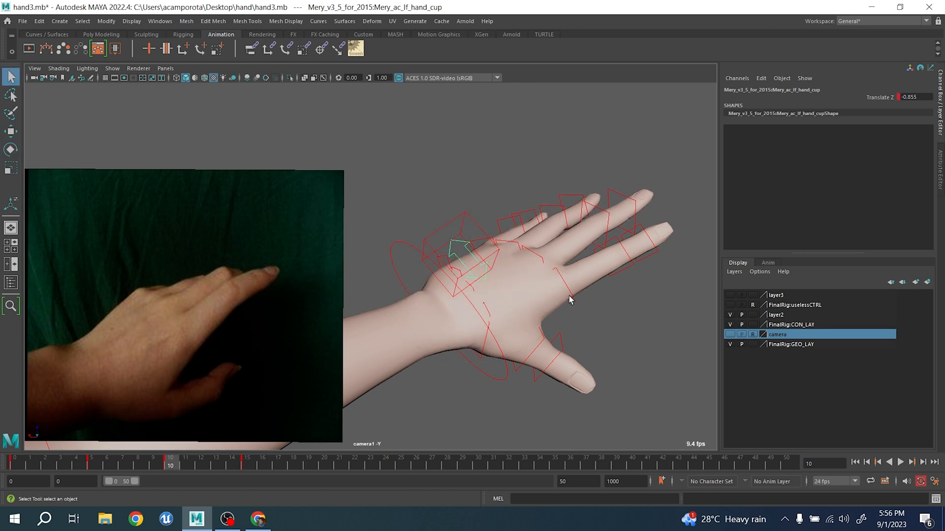
# - Bend the index finger by rotating its second joint control to about -5 degrees in Z
pyautogui.press('e')
pyautogui.click(569, 299)
pyautogui.moveTo(570, 297); pyautogui.dragTo(639, 271)
pyautogui.press('q')
pyautogui.press('e')
pyautogui.moveTo(571, 261); pyautogui.dragTo(574, 238)
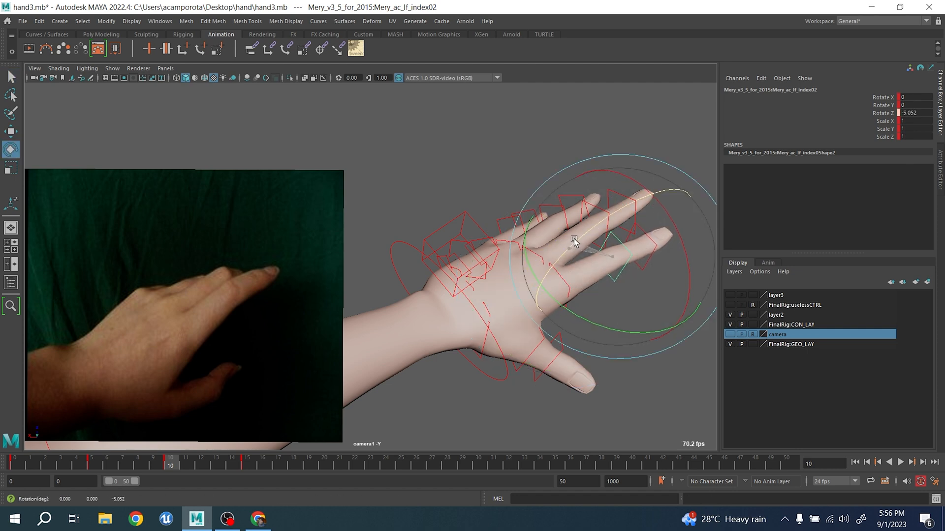
# - Swing the index finger toward the middle finger by rotating its first joint control
pyautogui.press('q')
pyautogui.click(566, 288)
pyautogui.click(566, 291)
pyautogui.press('e')
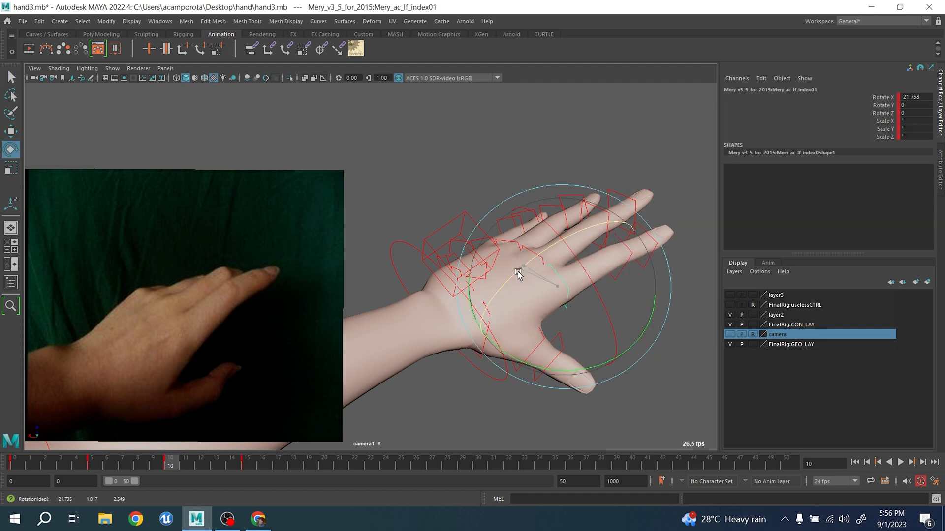
pyautogui.moveTo(570, 364); pyautogui.dragTo(576, 373)
pyautogui.press('q')
pyautogui.click(668, 348)
# - Bend the middle finger from its second joint control and scale its first joint control to about 0.919 in X
pyautogui.click(601, 212)
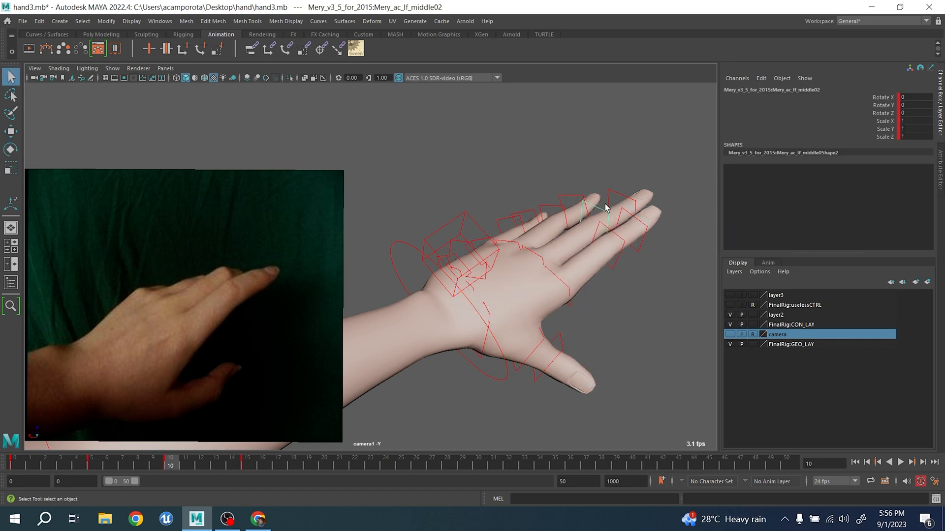
pyautogui.press('e')
pyautogui.moveTo(547, 193); pyautogui.dragTo(564, 172)
pyautogui.press('w')
pyautogui.click(537, 257)
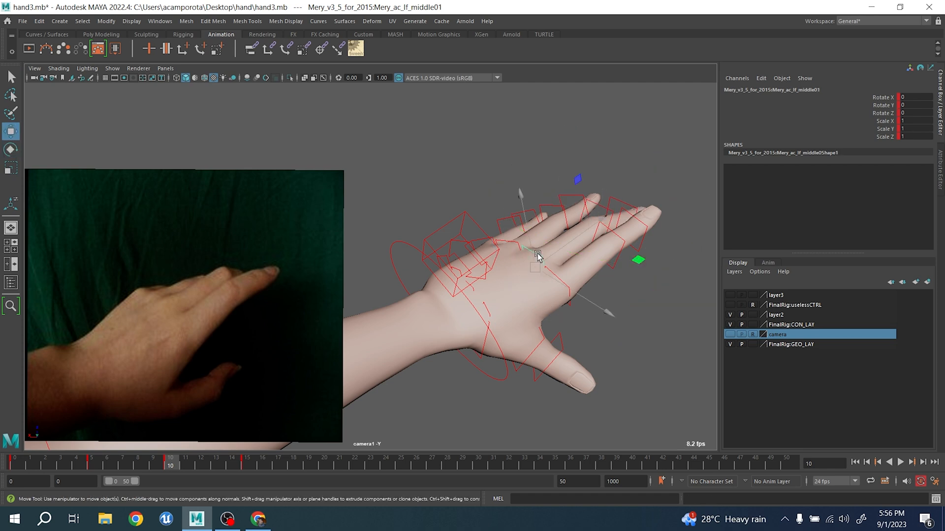
pyautogui.press('r')
pyautogui.moveTo(552, 255); pyautogui.dragTo(553, 250)
pyautogui.press('q')
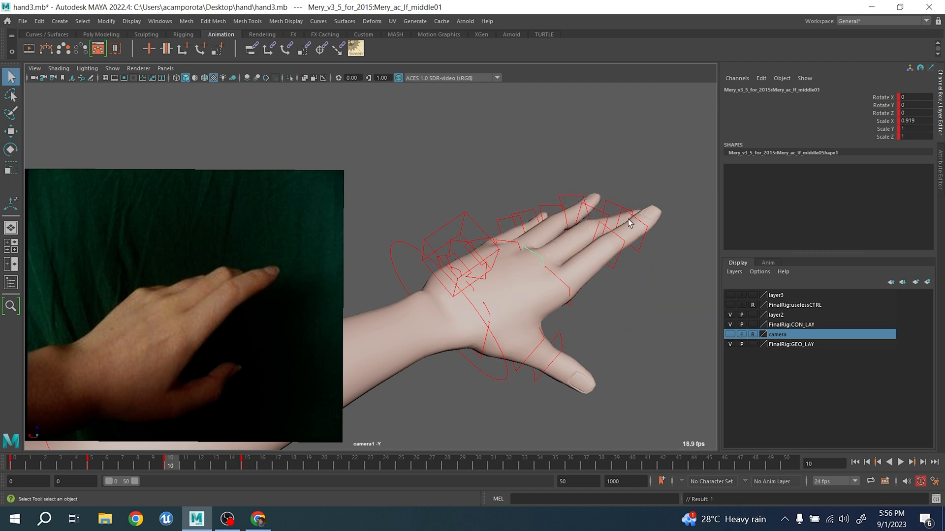
# - Curl the ring finger by selecting its three joint controls and rotating them together
pyautogui.click(610, 202)
pyautogui.press('w')
pyautogui.press('e')
pyautogui.moveTo(586, 197); pyautogui.dragTo(541, 239)
pyautogui.press('q')
pyautogui.click(570, 211)
pyautogui.press('e')
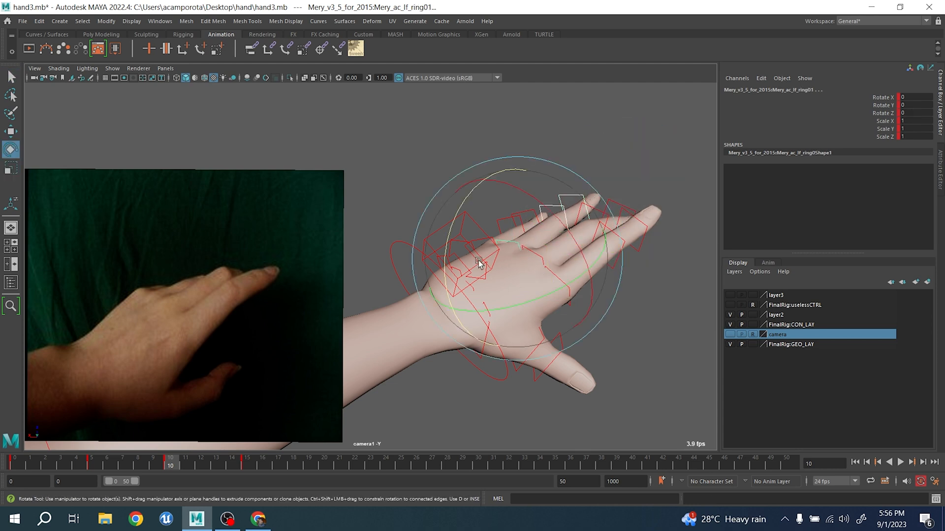
pyautogui.moveTo(447, 256); pyautogui.dragTo(455, 239)
pyautogui.press('q')
# - Curl the pinky by rotating its three joint controls together to about -8 degrees in Z
pyautogui.click(530, 225)
pyautogui.click(478, 241)
pyautogui.press('e')
pyautogui.moveTo(433, 272); pyautogui.dragTo(425, 248)
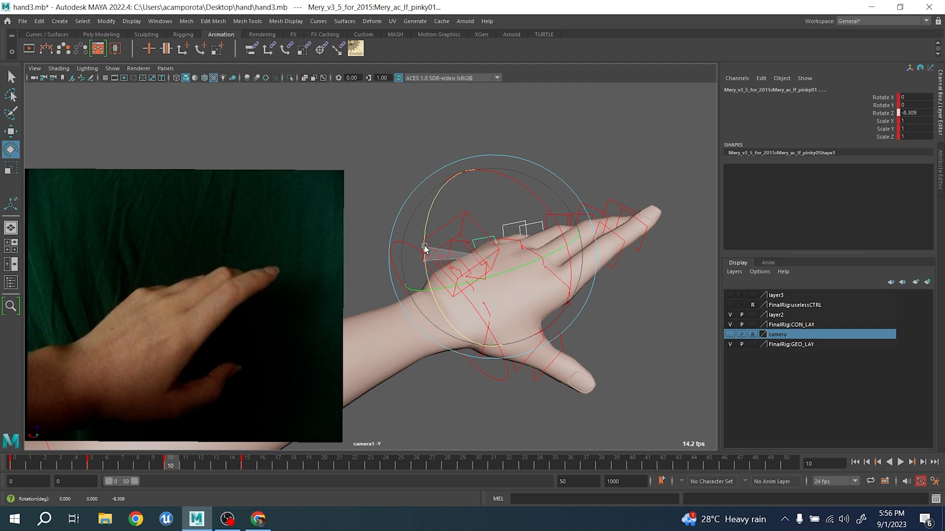
pyautogui.click(625, 305)
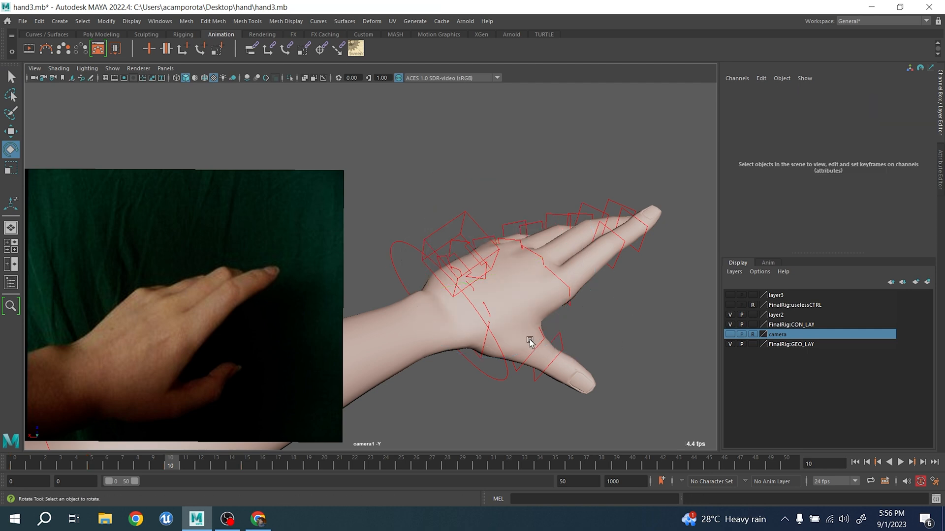
# - Bend the tip of the thumb by rotating its third joint control
pyautogui.click(565, 362)
pyautogui.moveTo(524, 390)
pyautogui.mouseDown()
pyautogui.moveTo(550, 403)
pyautogui.moveTo(533, 384)
pyautogui.mouseUp()
pyautogui.click(625, 408)
pyautogui.click(560, 360)
pyautogui.press('q')
# - Raise the whole thumb toward the index finger by rotating its first joint control
pyautogui.click(483, 344)
pyautogui.press('e')
pyautogui.moveTo(467, 315); pyautogui.dragTo(473, 354)
pyautogui.click(646, 389)
# - Tilt the thumb tip slightly downward by readjusting its third joint control
pyautogui.click(554, 346)
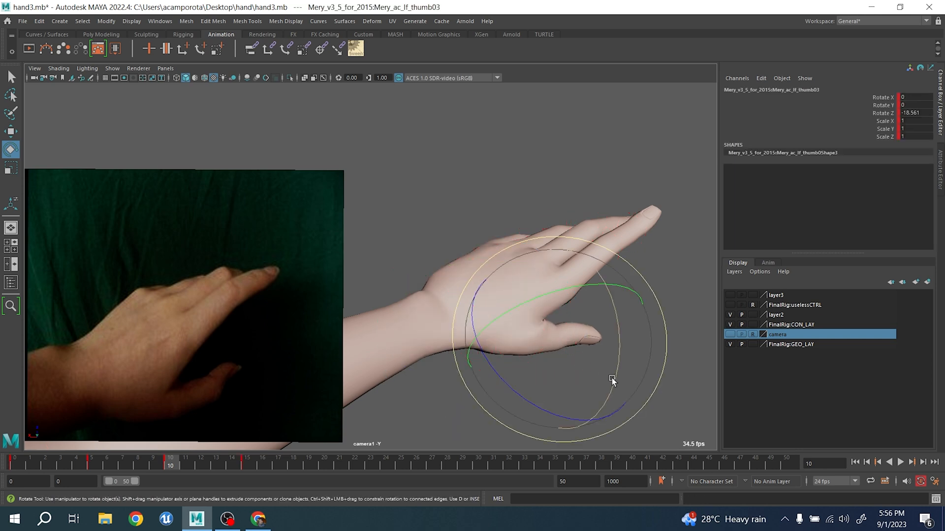
pyautogui.moveTo(566, 418); pyautogui.dragTo(529, 414)
pyautogui.click(588, 153)
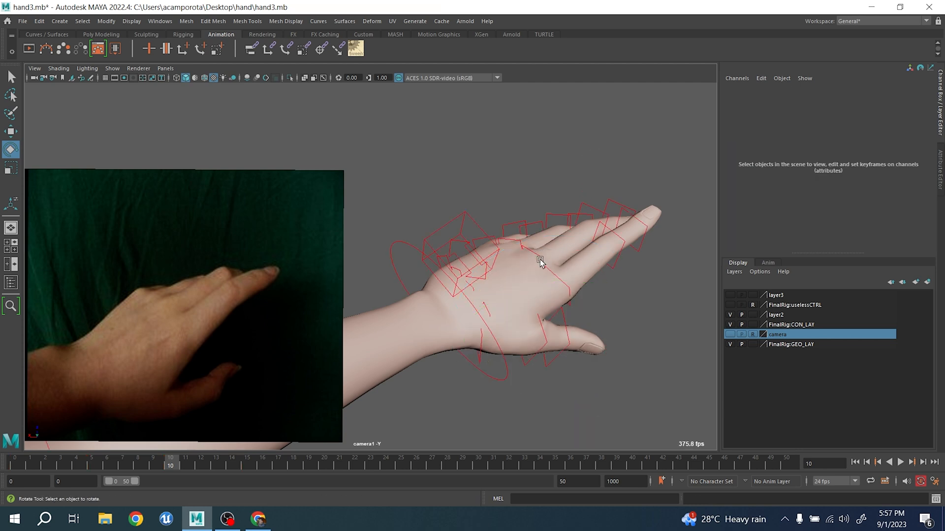
# - Lower the middle finger at the knuckle by rotating its first joint control to about -7 degrees in Z
pyautogui.click(539, 259)
pyautogui.click(619, 284)
pyautogui.click(535, 253)
pyautogui.moveTo(489, 239); pyautogui.dragTo(490, 224)
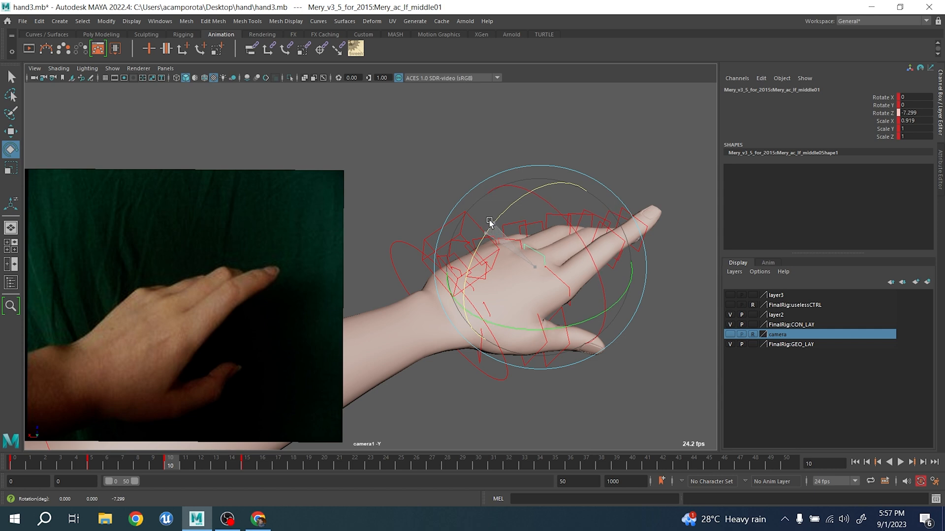
pyautogui.click(674, 283)
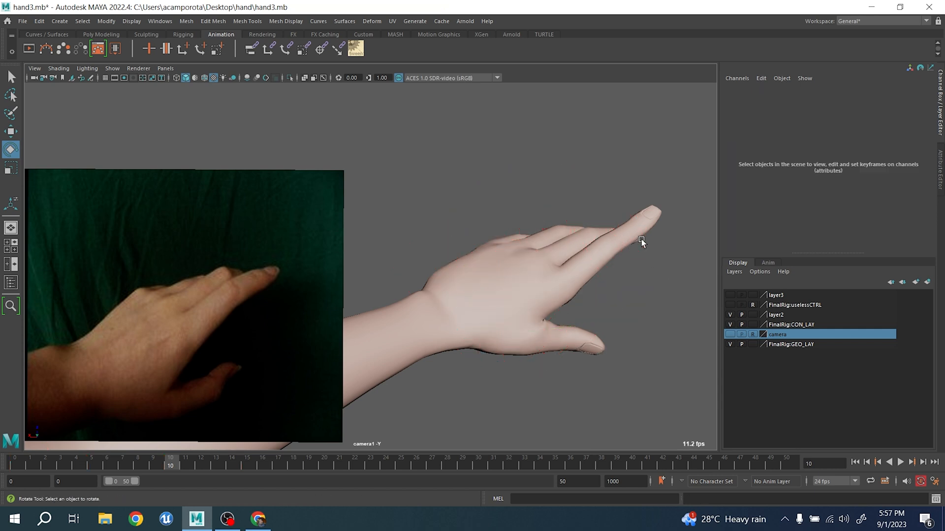
# - Shorten the index fingertip by scaling its third joint control, and rotate it slightly to match the photo
pyautogui.click(646, 226)
pyautogui.press('r')
pyautogui.moveTo(677, 269); pyautogui.dragTo(662, 261)
pyautogui.press('e')
pyautogui.moveTo(597, 224); pyautogui.dragTo(601, 210)
pyautogui.click(664, 372)
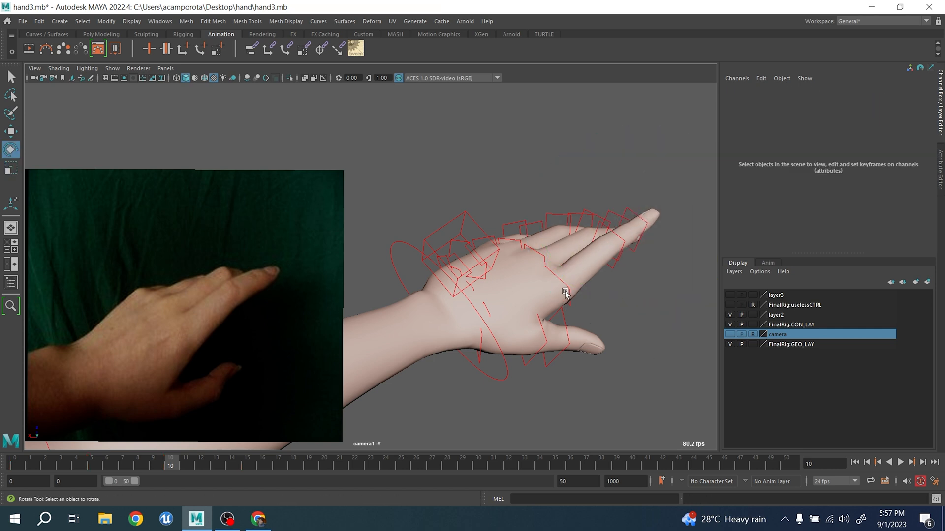
# - Lower the index finger slightly by rotating its first joint control
pyautogui.click(570, 289)
pyautogui.hotkey('alt', '1')
pyautogui.moveTo(553, 312)
pyautogui.mouseDown()
pyautogui.moveTo(550, 300)
pyautogui.moveTo(554, 309)
pyautogui.mouseUp()
pyautogui.click(662, 378)
pyautogui.hotkey('alt', '1')
# - Lower the ring finger at the knuckle by rotating its first joint control to about -13 degrees in Z
pyautogui.click(516, 239)
pyautogui.hotkey('alt', '1')
pyautogui.moveTo(446, 241); pyautogui.dragTo(450, 227)
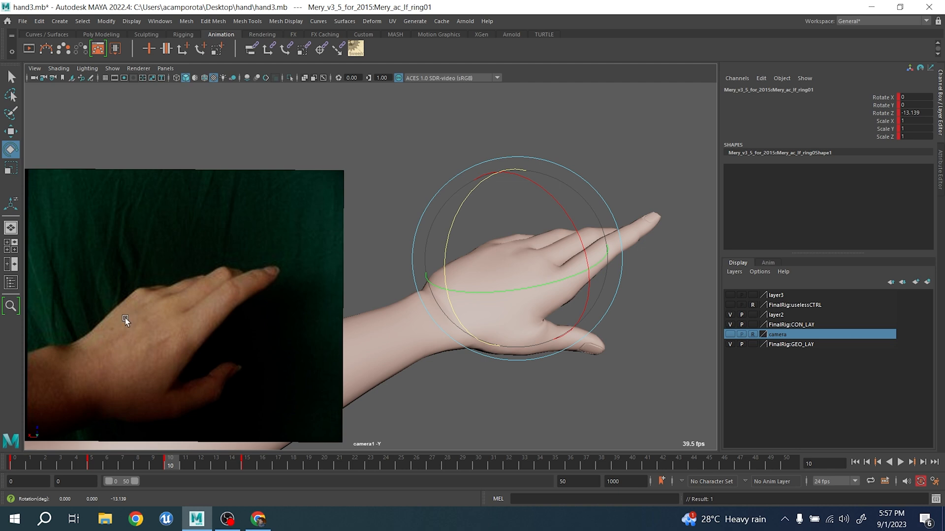
pyautogui.hotkey('alt', '1')
pyautogui.click(552, 380)
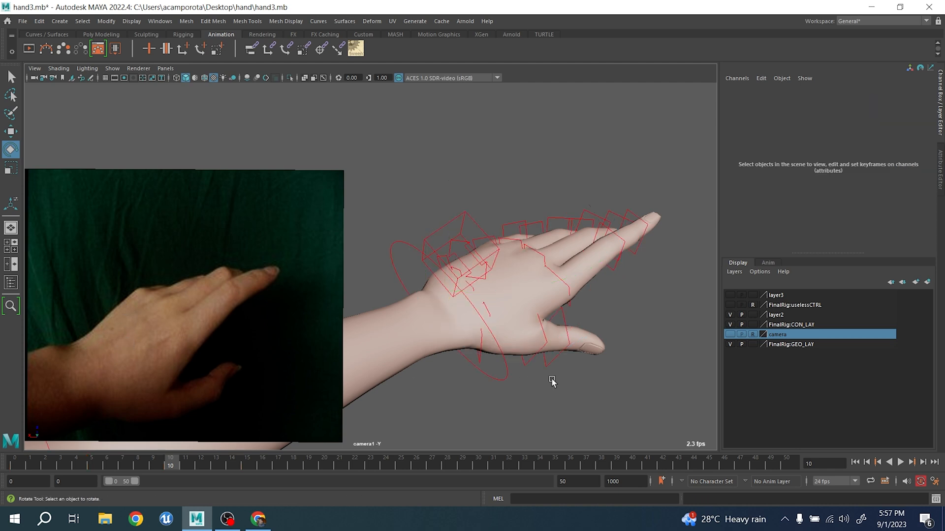
# - Readjust the palm's cupping by moving the left hand cup control to match the photo
pyautogui.click(451, 249)
pyautogui.press('w')
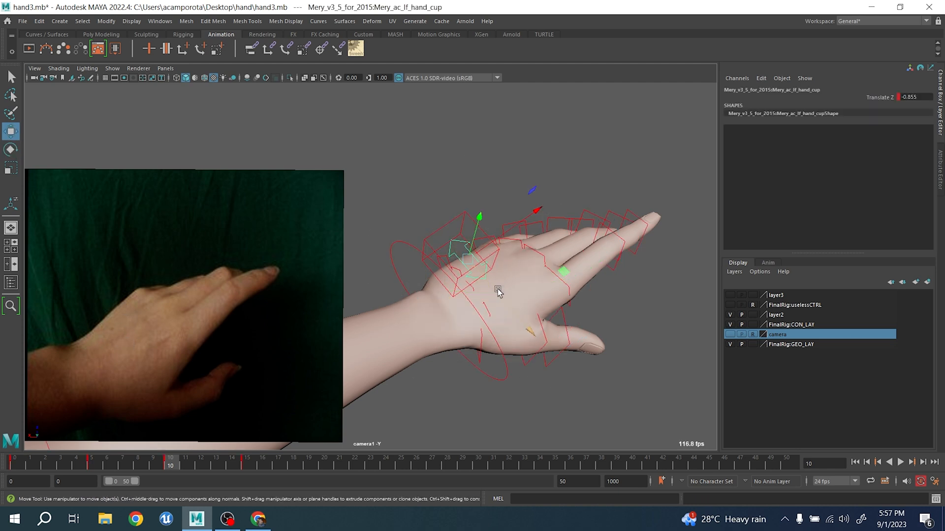
pyautogui.moveTo(482, 284); pyautogui.dragTo(470, 267)
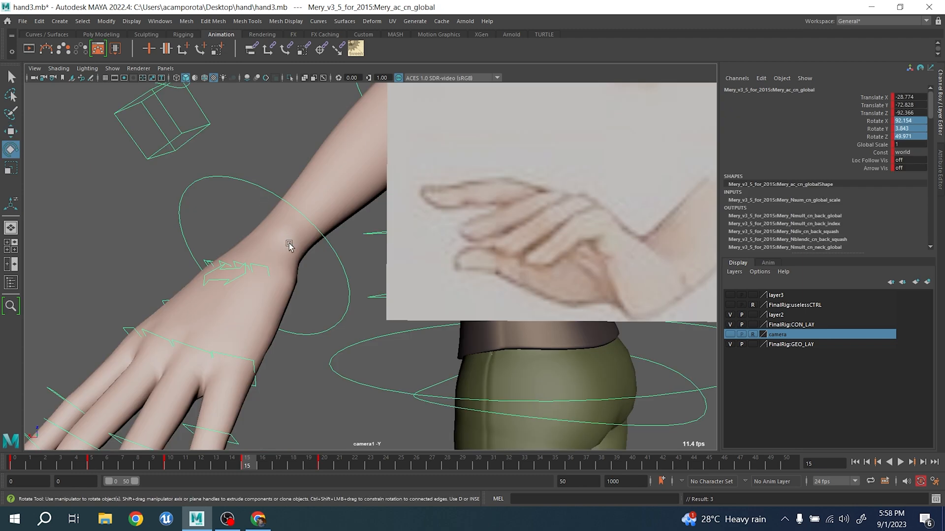
# - At frame 15, bend the left hand at the wrist by rotating its FK control to about 16.7, 15 and 64 degrees
pyautogui.click(276, 206)
pyautogui.moveTo(215, 233); pyautogui.dragTo(317, 206)
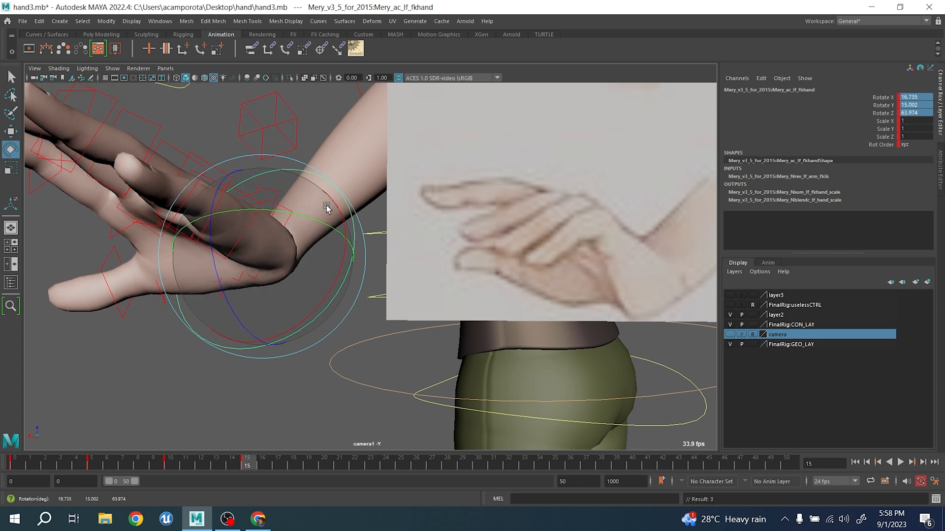
# - Reposition the whole character in the camera by moving its global control to about -28.7, -82.1, -96.9
pyautogui.press('space')
pyautogui.press('w')
pyautogui.click(624, 195)
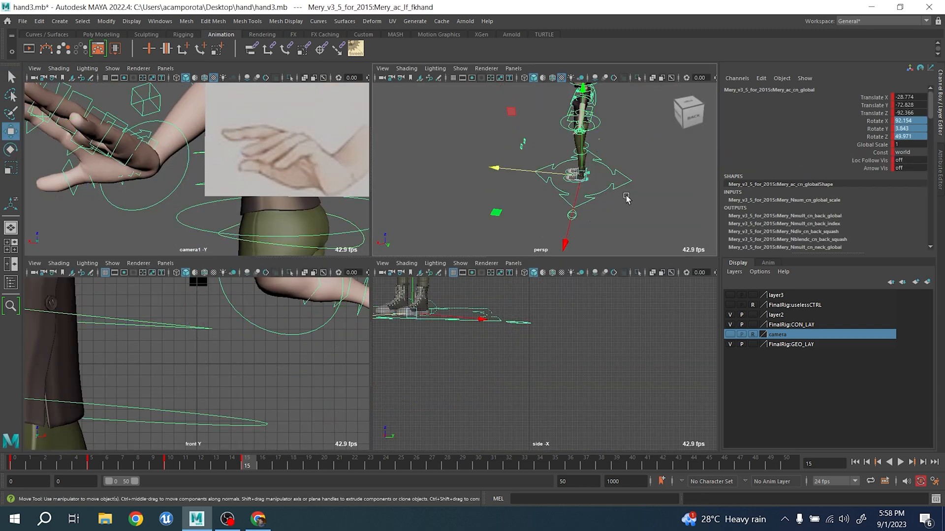
pyautogui.click(566, 212)
pyautogui.hotkey('ctrl', 'z')
pyautogui.moveTo(567, 235); pyautogui.dragTo(569, 230)
pyautogui.moveTo(556, 181); pyautogui.dragTo(539, 149)
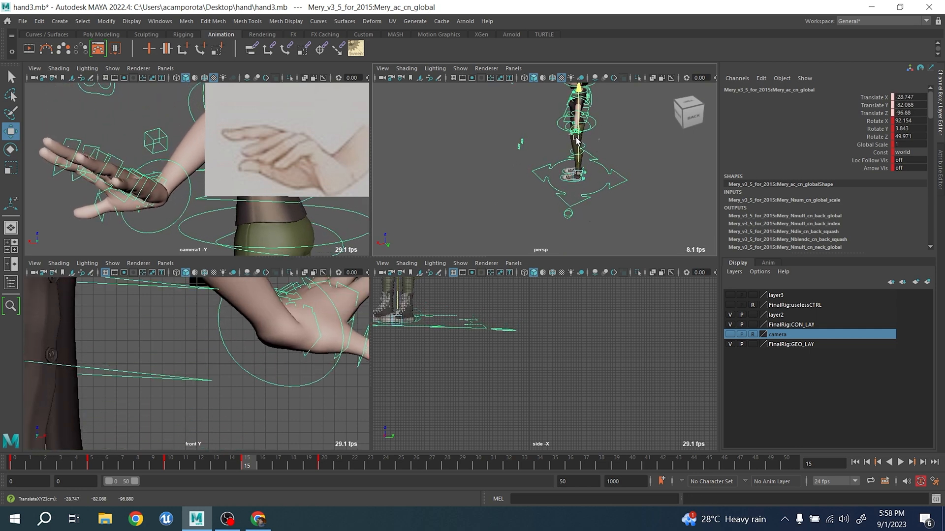
# - Rotate the left lower arm control to about -3.9 degrees in X and 1.7 degrees in Y
pyautogui.press('q')
pyautogui.scroll(3, 575, 138)
pyautogui.keyDown('alt'); pyautogui.moveTo(575, 138); pyautogui.dragTo(553, 191, button='middle'); pyautogui.keyUp('alt')
pyautogui.keyDown('alt'); pyautogui.moveTo(553, 192); pyautogui.dragTo(511, 163); pyautogui.keyUp('alt')
pyautogui.scroll(3, 521, 170)
pyautogui.click(540, 144)
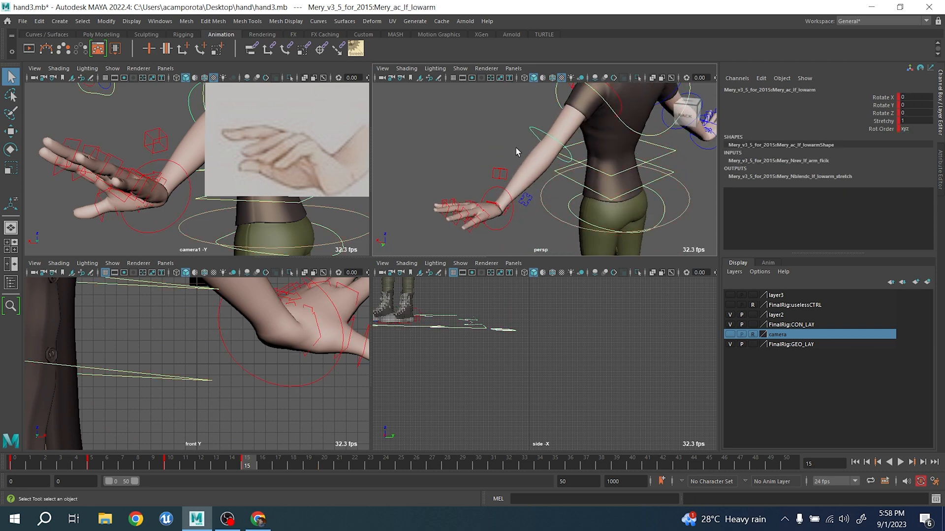
pyautogui.press('space')
pyautogui.press('e')
pyautogui.moveTo(435, 116); pyautogui.dragTo(455, 118)
pyautogui.press('q')
# - Find the left hand cup control in wireframe display, move it to reshape the palm in shaded display, and key it
pyautogui.press('4')
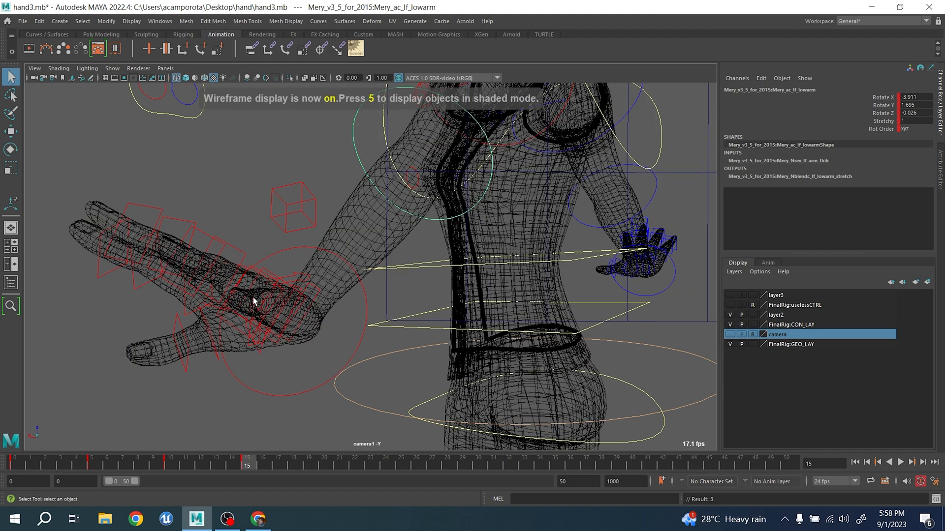
pyautogui.click(301, 275)
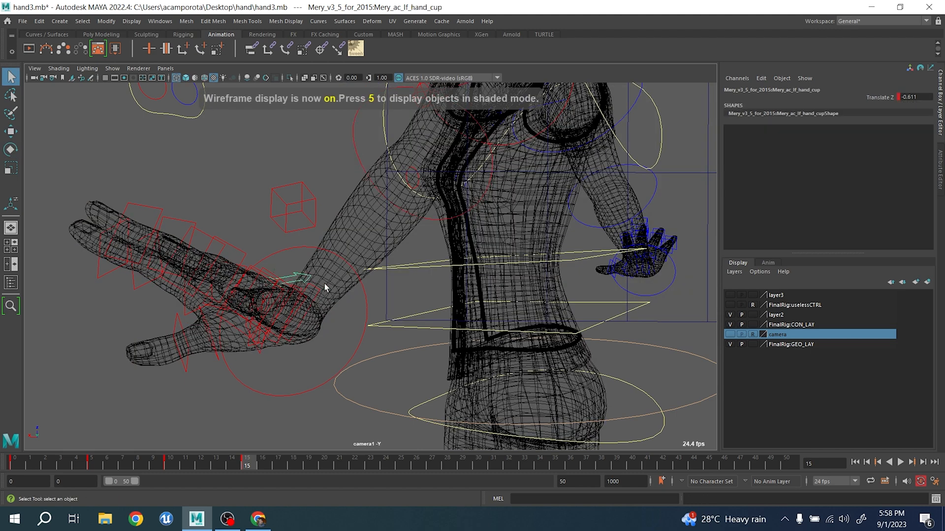
pyautogui.press('6')
pyautogui.press('w')
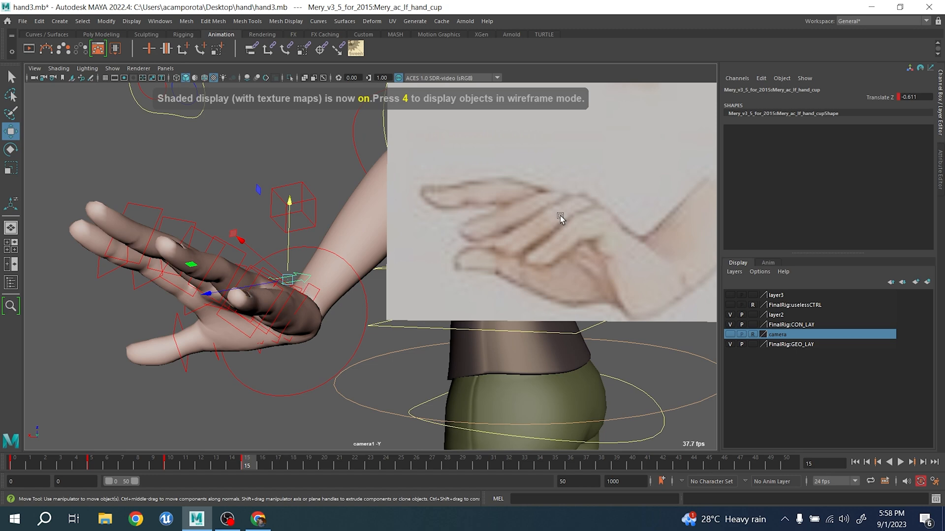
pyautogui.moveTo(246, 284); pyautogui.dragTo(264, 274)
pyautogui.press('s')
pyautogui.press('q')
# - Rotate the left hand at the wrist to about 20.6, 10.1 and 74.5 degrees in XYZ and key it
pyautogui.click(368, 300)
pyautogui.press('e')
pyautogui.press('s')
pyautogui.press('q')
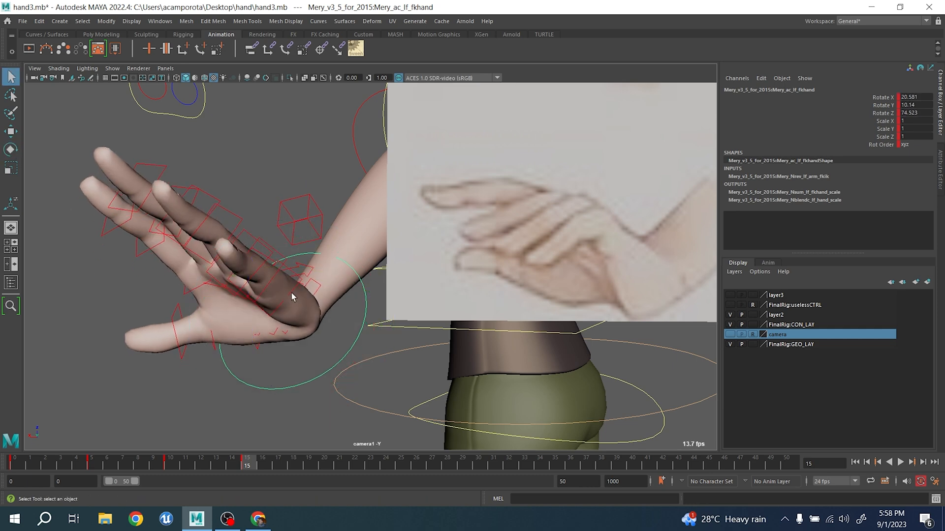
# - Bend the pinky toward the palm by rotating its second joint control
pyautogui.click(291, 296)
pyautogui.click(242, 263)
pyautogui.press('e')
pyautogui.moveTo(243, 263); pyautogui.dragTo(213, 292)
pyautogui.press('s')
pyautogui.hotkey('ctrl', 'z')
pyautogui.moveTo(255, 211); pyautogui.dragTo(217, 273)
pyautogui.press('q')
# - Bend the ring finger by rotating its second joint control to about -62 degrees in Z
pyautogui.click(242, 222)
pyautogui.press('e')
pyautogui.moveTo(194, 197); pyautogui.dragTo(146, 251)
pyautogui.press('q')
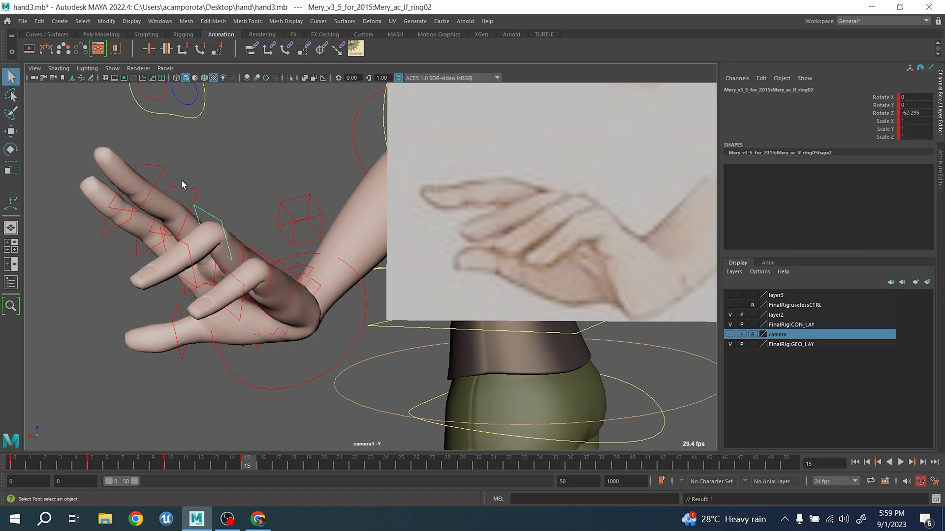
# - Bend the middle and index fingers at their second joint controls, rotating the index to about -54 degrees in Z
pyautogui.click(194, 198)
pyautogui.press('e')
pyautogui.moveTo(119, 140); pyautogui.dragTo(100, 246)
pyautogui.press('q')
pyautogui.click(149, 213)
pyautogui.press('e')
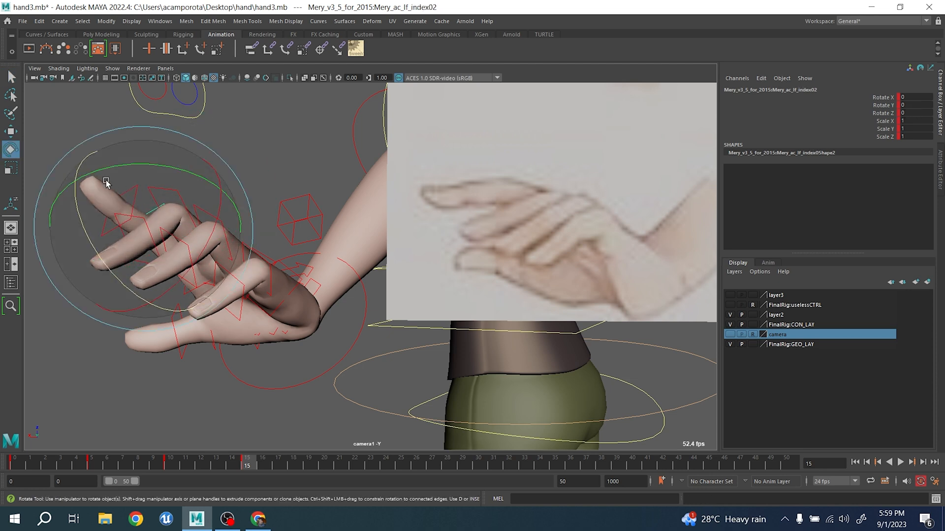
pyautogui.moveTo(81, 207); pyautogui.dragTo(105, 299)
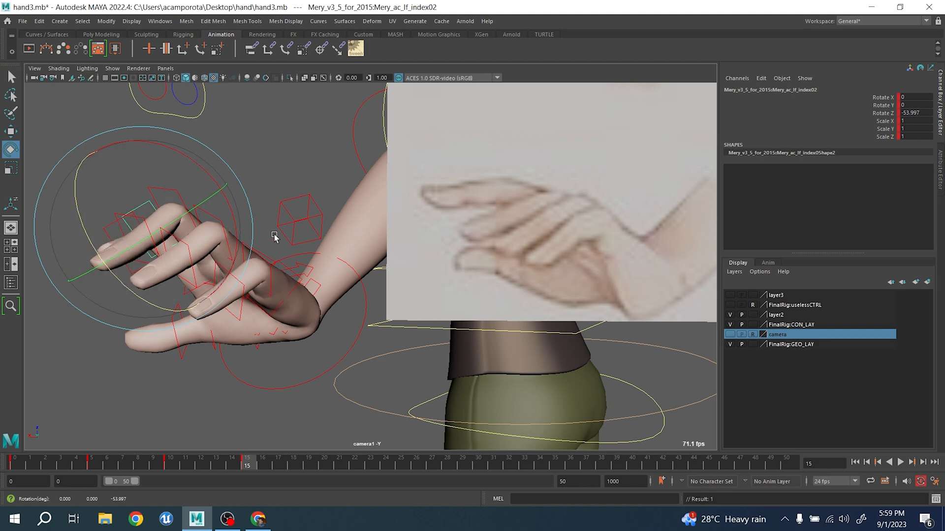
# - Refine the palm's cupping at frame 15 by moving the left hand cup control
pyautogui.click(294, 297)
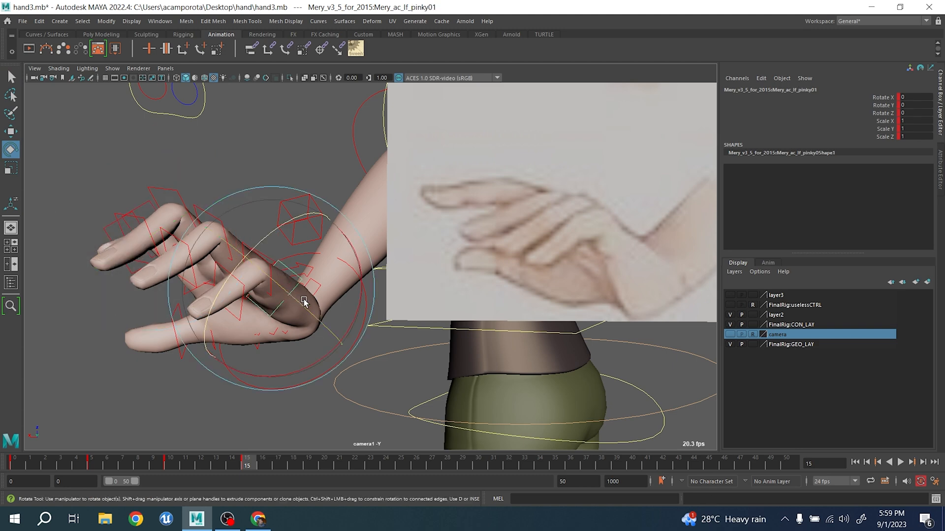
pyautogui.press('q')
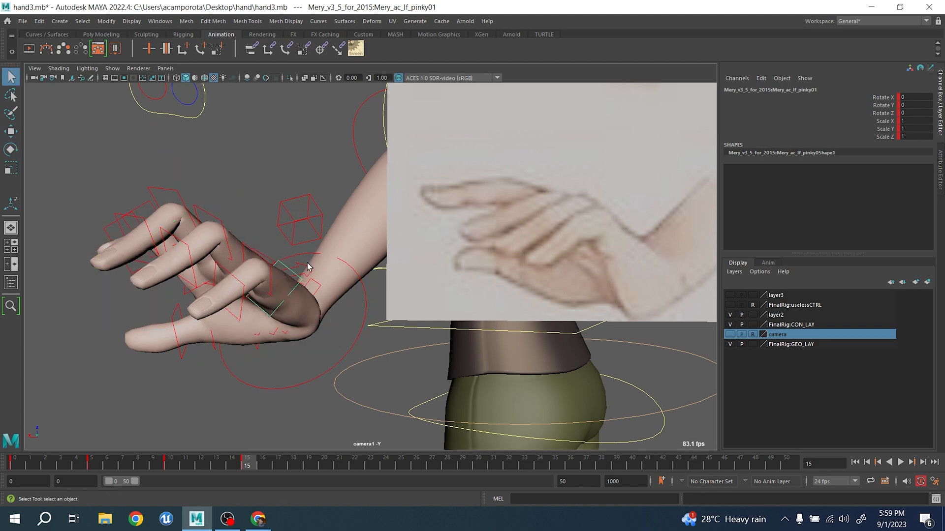
pyautogui.click(307, 265)
pyautogui.press('w')
pyautogui.moveTo(275, 275)
pyautogui.mouseDown()
pyautogui.moveTo(252, 279)
pyautogui.moveTo(265, 281)
pyautogui.mouseUp()
pyautogui.press('q')
# - Turn the left hand further at the wrist with its FK control to match the sketch
pyautogui.click(367, 308)
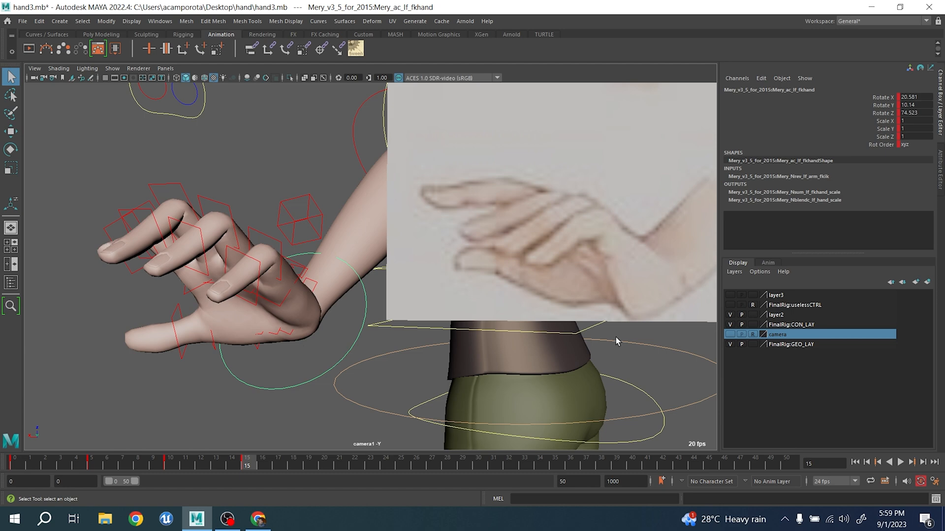
pyautogui.press('e')
pyautogui.moveTo(362, 327); pyautogui.dragTo(229, 268)
pyautogui.press('q')
# - Adjust the pinky by rotating its first joint control, and curl its third joint to about -11 degrees in Z
pyautogui.click(286, 299)
pyautogui.press('e')
pyautogui.press('q')
pyautogui.click(230, 276)
pyautogui.press('e')
pyautogui.moveTo(155, 234); pyautogui.dragTo(145, 251)
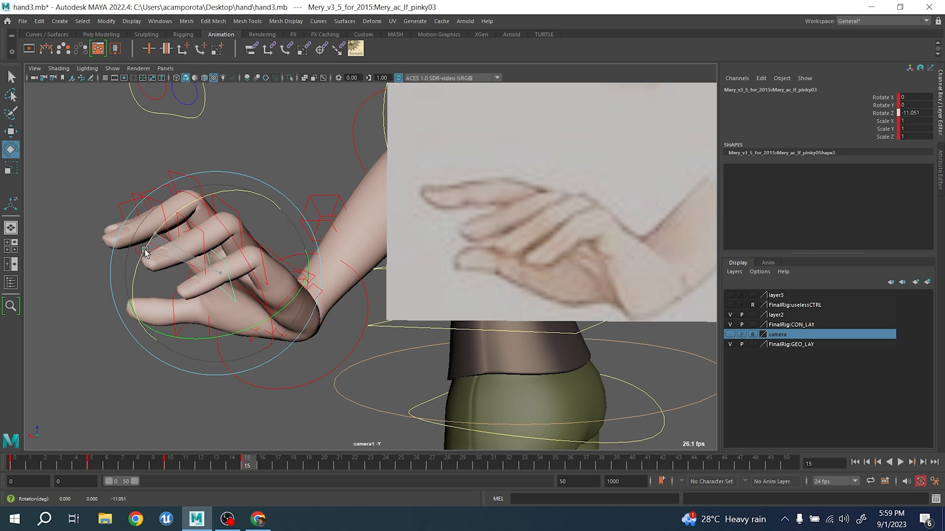
pyautogui.press('q')
pyautogui.press('w')
pyautogui.press('e')
pyautogui.moveTo(221, 227); pyautogui.dragTo(216, 239)
pyautogui.hotkey('ctrl', 'z')
pyautogui.hotkey('ctrl', 'z')
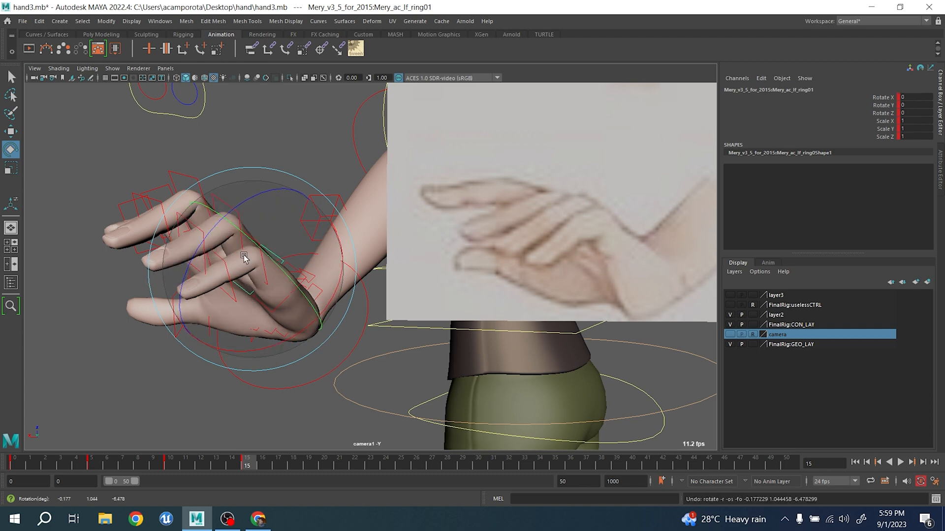
# - Shorten the ring finger by scaling its first joint control to 0.85 in X, and rotate that control slightly
pyautogui.press('r')
pyautogui.moveTo(236, 235); pyautogui.dragTo(244, 250)
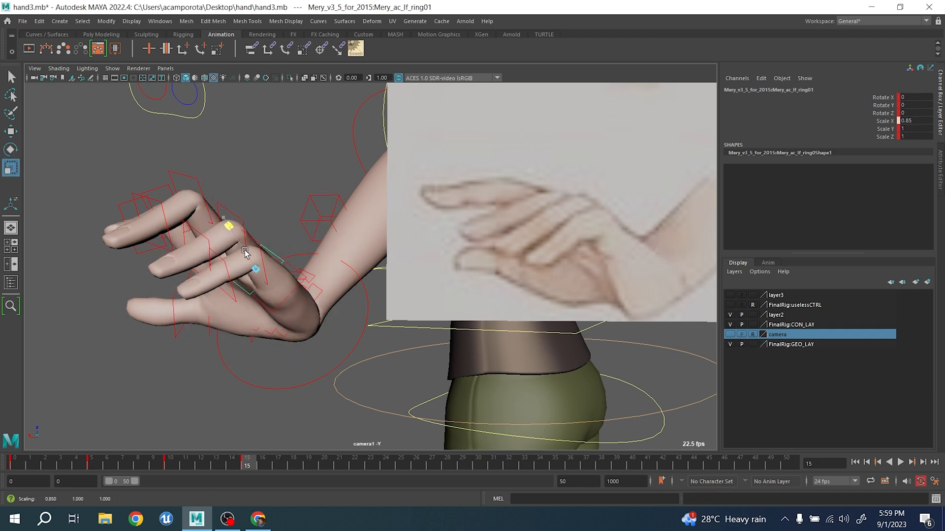
pyautogui.press('w')
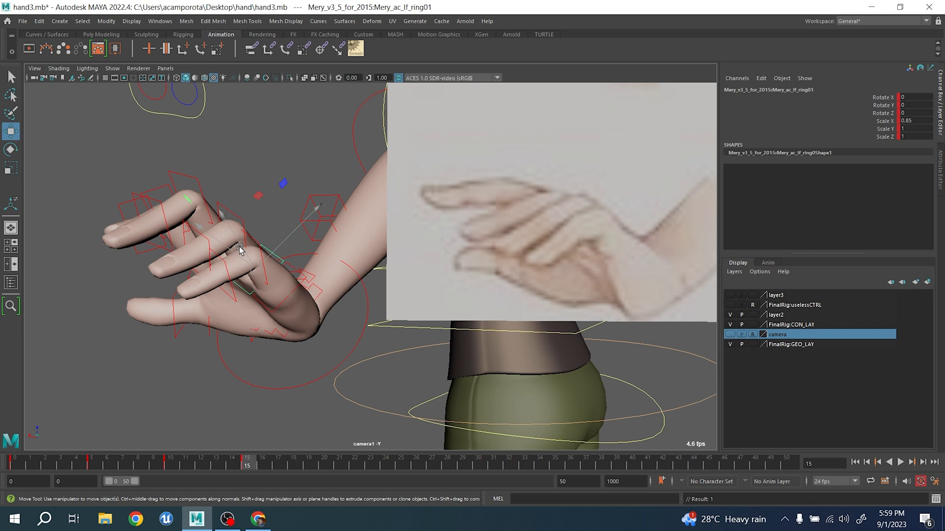
pyautogui.press('e')
pyautogui.moveTo(231, 246); pyautogui.dragTo(214, 246)
pyautogui.press('q')
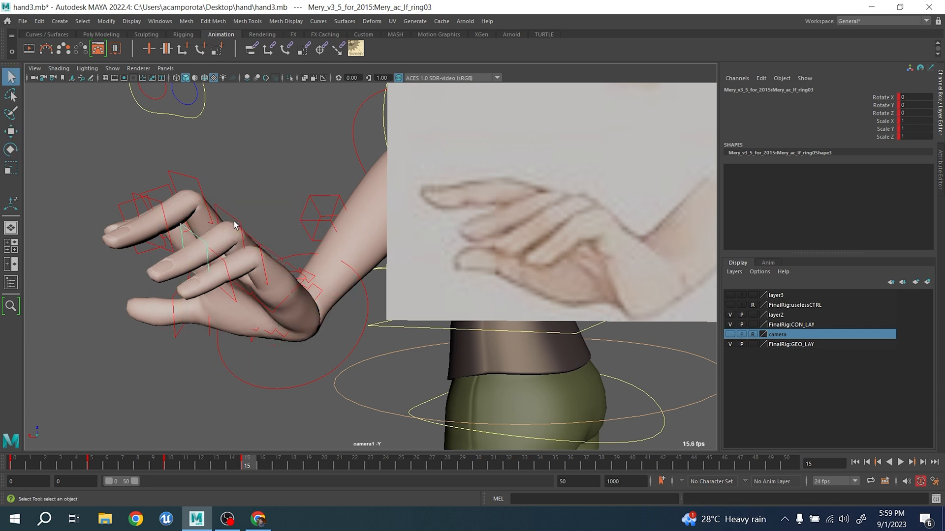
# - Curl the ring fingertip downward by rotating its third joint control
pyautogui.press('e')
pyautogui.moveTo(177, 217); pyautogui.dragTo(146, 253)
pyautogui.hotkey('ctrl', 'z')
pyautogui.press('q')
# - Curl the pinky's third joint to about -21.4 degrees in Z and rotate its first joint to about 3.4, -19.1, 0.3 degrees
pyautogui.click(232, 294)
pyautogui.press('e')
pyautogui.press('q')
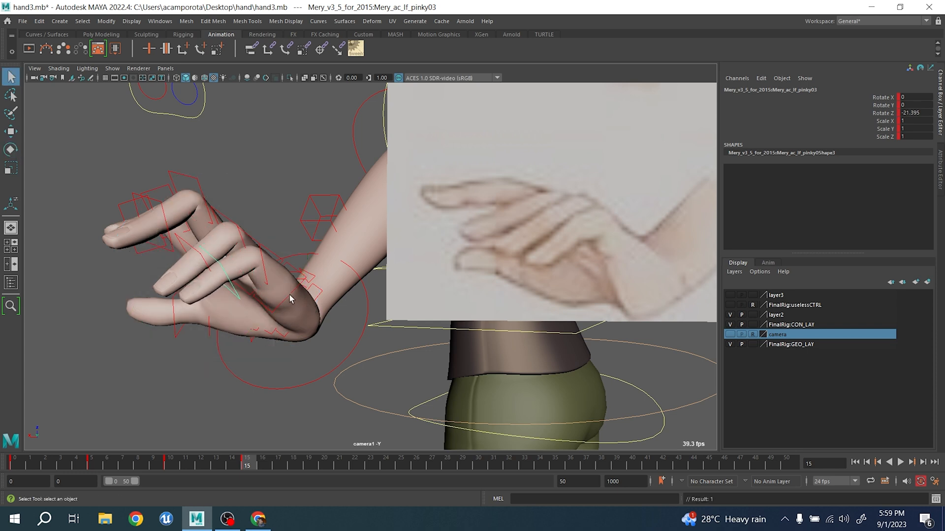
pyautogui.click(289, 295)
pyautogui.press('e')
pyautogui.moveTo(296, 314); pyautogui.dragTo(289, 312)
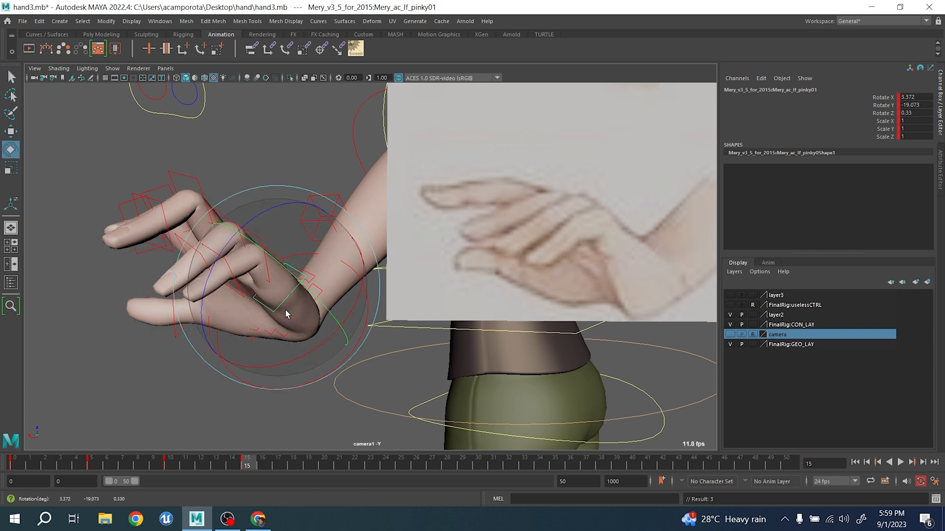
pyautogui.press('q')
# - Shorten the index and middle fingers by scaling their first joint controls to about 0.865 in X
pyautogui.press('space')
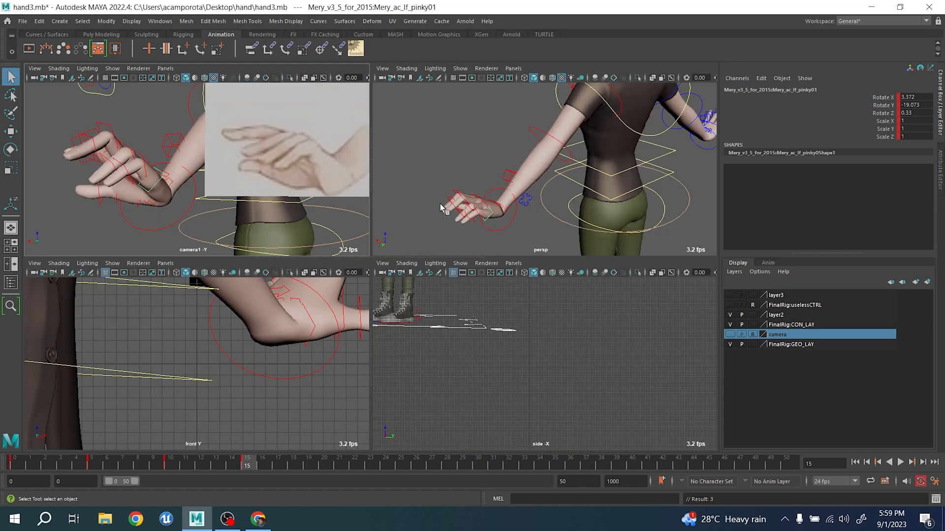
pyautogui.keyDown('alt'); pyautogui.moveTo(440, 230); pyautogui.dragTo(480, 137, button='right'); pyautogui.keyUp('alt')
pyautogui.keyDown('alt'); pyautogui.moveTo(433, 242); pyautogui.dragTo(475, 175, button='middle'); pyautogui.keyUp('alt')
pyautogui.keyDown('alt'); pyautogui.moveTo(443, 181); pyautogui.dragTo(499, 171); pyautogui.keyUp('alt')
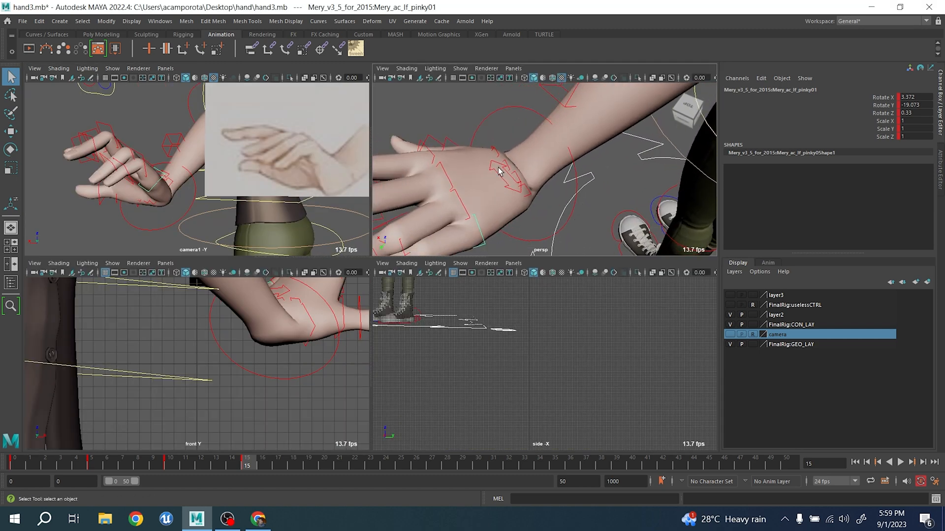
pyautogui.click(506, 163)
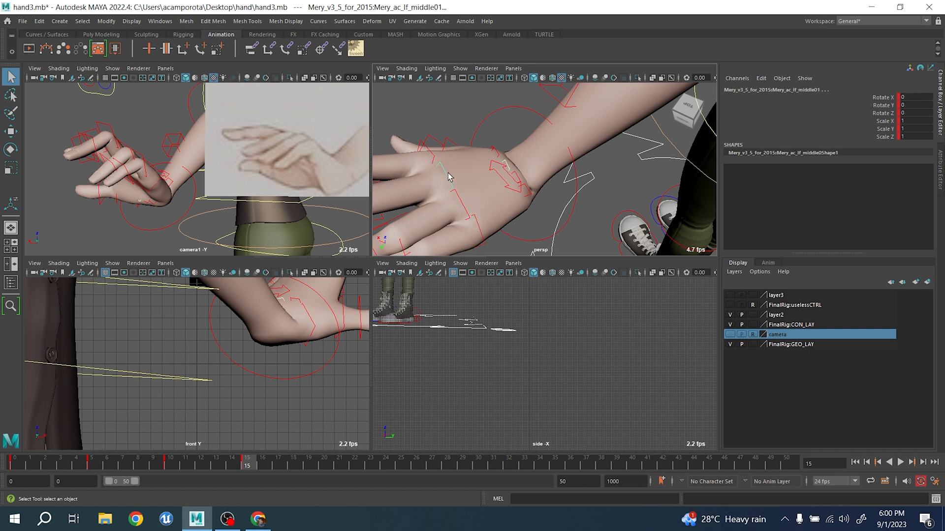
pyautogui.scroll(-5, 447, 172)
pyautogui.press('e')
pyautogui.press('r')
pyautogui.moveTo(471, 183); pyautogui.dragTo(485, 188)
pyautogui.press('q')
# - Curl the middle fingertip by rotating its third joint control
pyautogui.scroll(6, 487, 177)
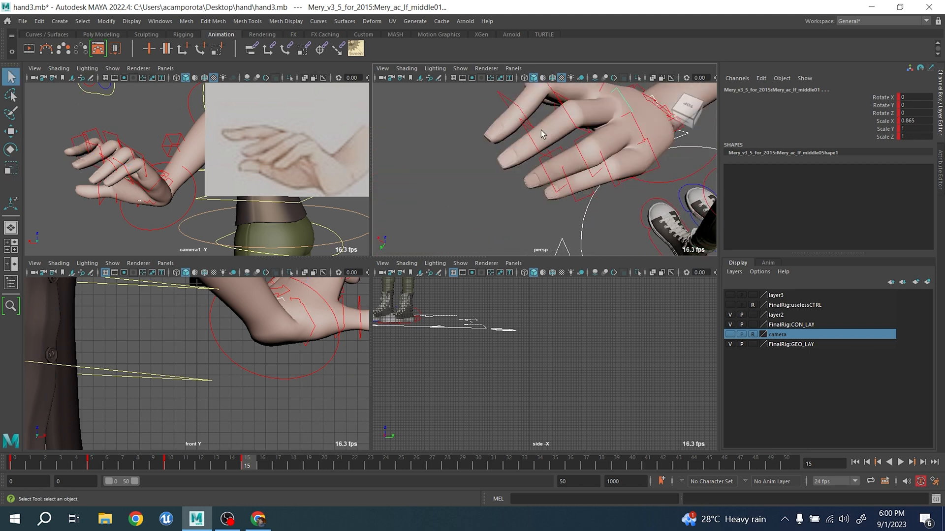
pyautogui.keyDown('alt'); pyautogui.moveTo(492, 143); pyautogui.dragTo(484, 160); pyautogui.keyUp('alt')
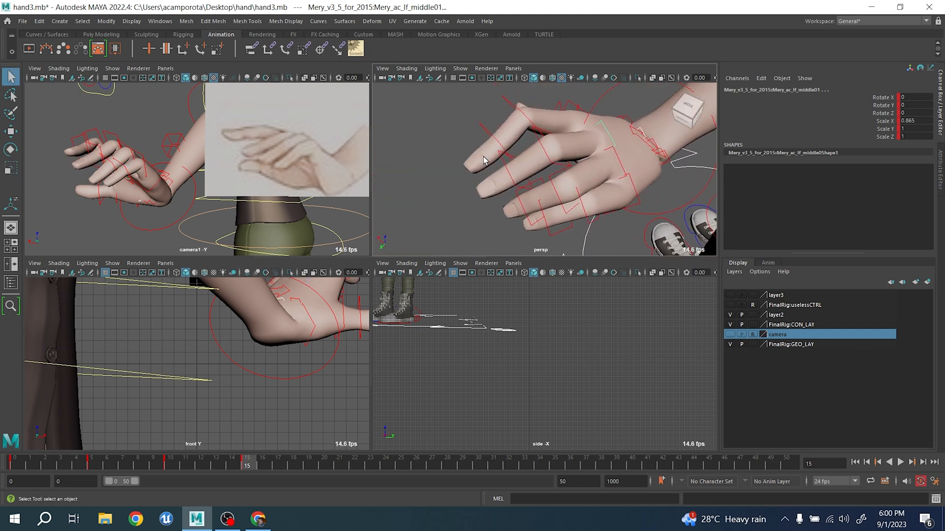
pyautogui.click(508, 174)
pyautogui.press('e')
pyautogui.moveTo(496, 141); pyautogui.dragTo(463, 162)
pyautogui.press('q')
# - Rotate the middle finger's second joint control to about -57.5 degrees in Z to match the sketch
pyautogui.click(549, 161)
pyautogui.press('e')
pyautogui.press('space')
pyautogui.moveTo(255, 240); pyautogui.dragTo(146, 154)
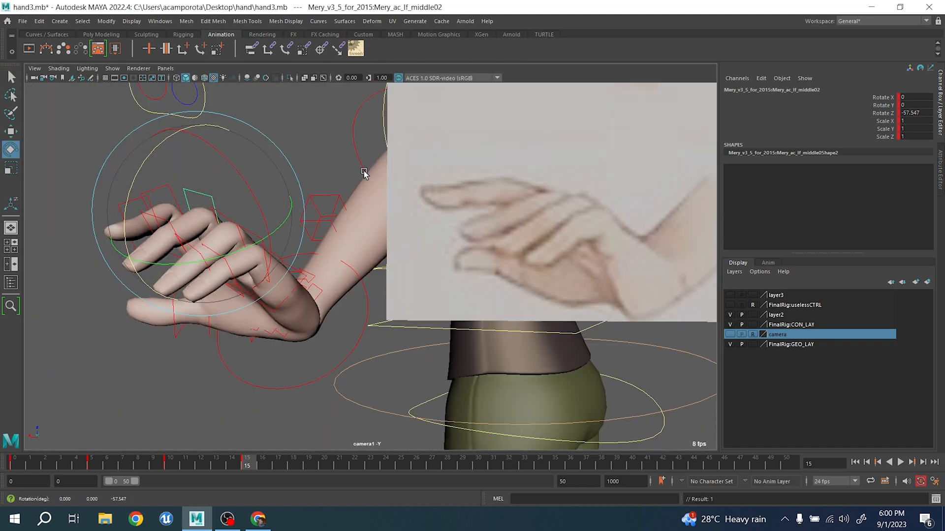
# - Fine-tune the middle finger's length by rescaling its first joint control in X
pyautogui.press('space')
pyautogui.keyDown('alt'); pyautogui.moveTo(493, 179); pyautogui.dragTo(510, 155); pyautogui.keyUp('alt')
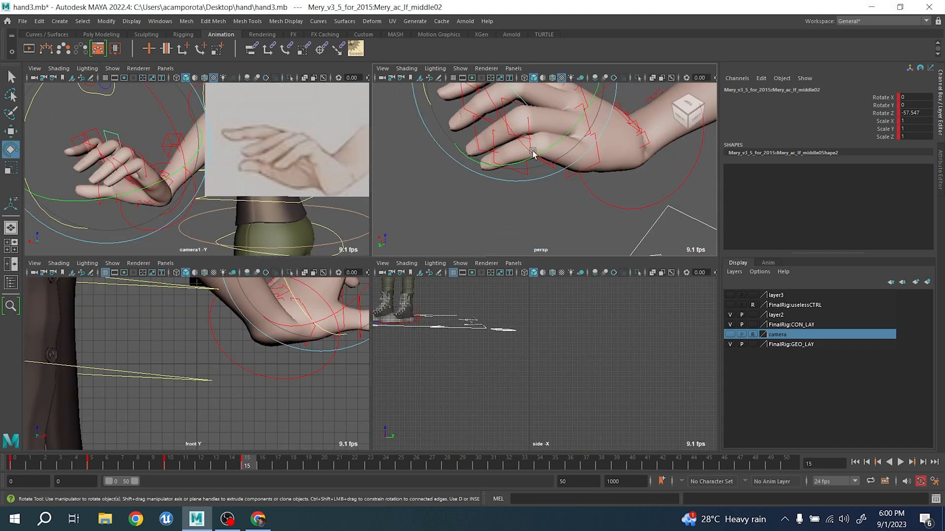
pyautogui.press('q')
pyautogui.press('w')
pyautogui.click(114, 145)
pyautogui.press('space')
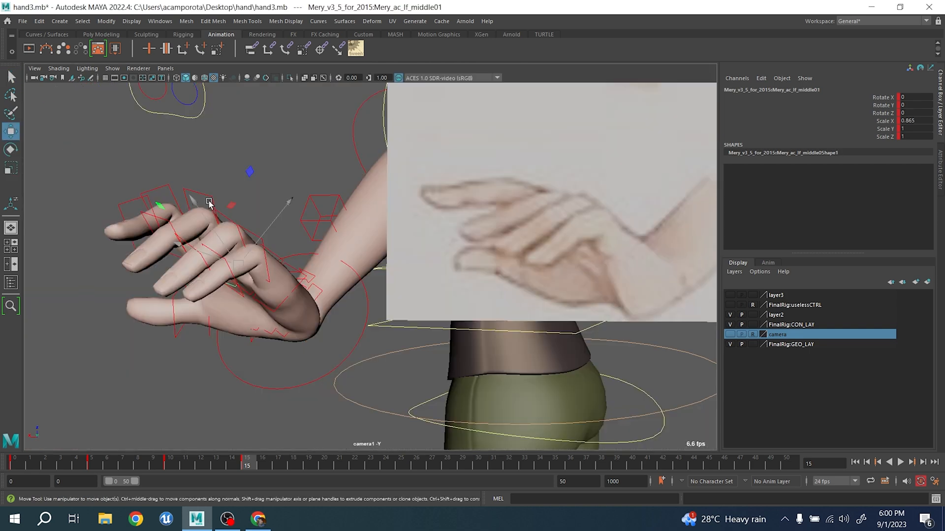
pyautogui.press('r')
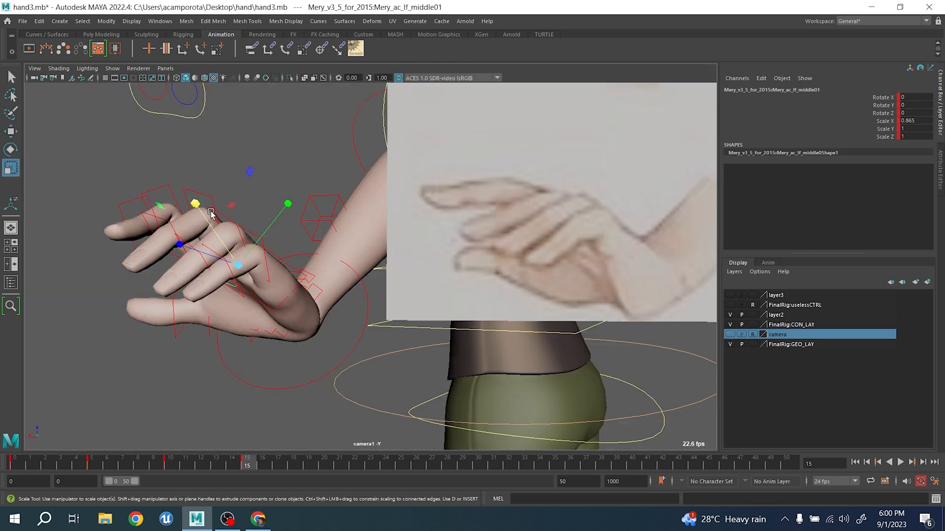
pyautogui.hotkey('ctrl', 'z')
pyautogui.moveTo(202, 212); pyautogui.dragTo(195, 209)
pyautogui.press('q')
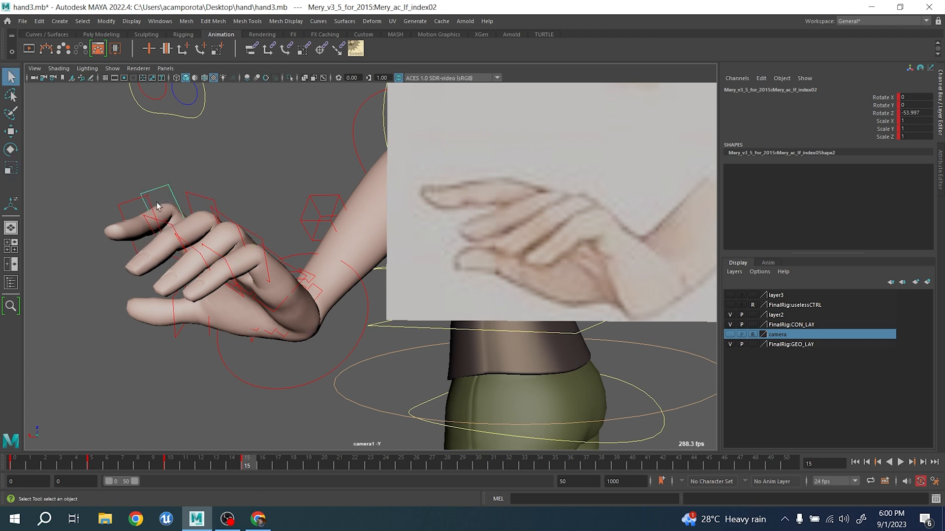
# - Raise the index finger by rotating its second joint control to about -45 degrees in Z
pyautogui.press('e')
pyautogui.moveTo(99, 222); pyautogui.dragTo(95, 205)
pyautogui.press('space')
# - Rotate the index finger's base joint control to about -30 degrees in X, 4.5 in Y and -5.6 in Z
pyautogui.keyDown('alt'); pyautogui.moveTo(493, 155); pyautogui.dragTo(543, 209); pyautogui.keyUp('alt')
pyautogui.press('q')
pyautogui.click(543, 208)
pyautogui.press('e')
pyautogui.press('space')
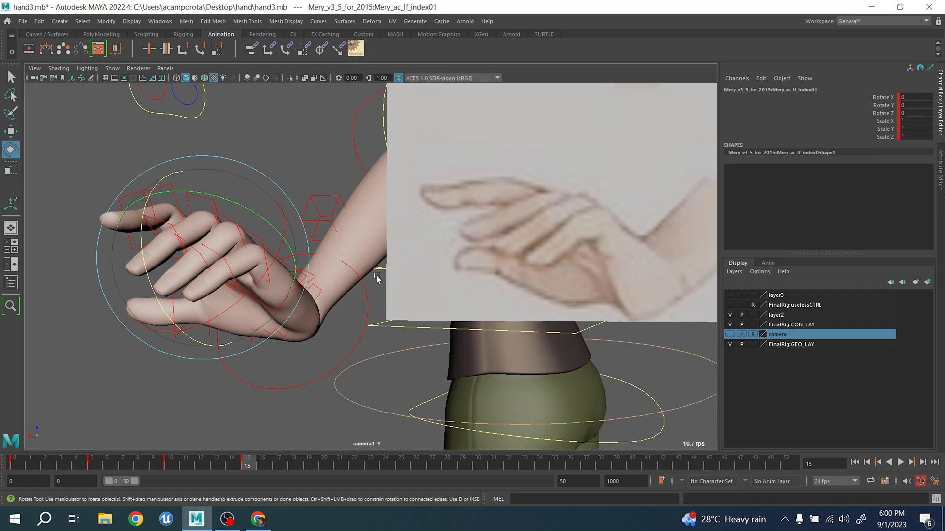
pyautogui.moveTo(273, 262); pyautogui.dragTo(227, 276)
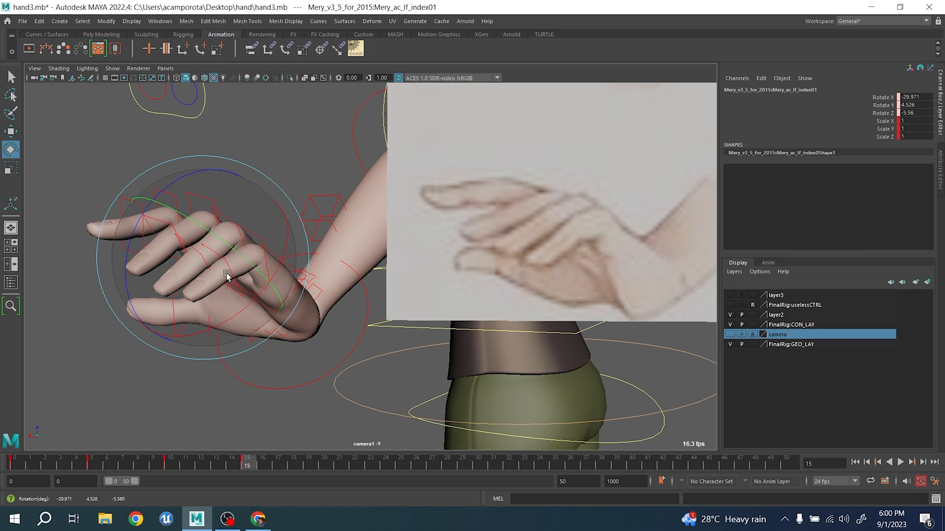
pyautogui.press('space')
# - Rotate the middle finger's base joint control to about -2 degrees in X, 1.4 in Y and -3.3 in Z
pyautogui.press('q')
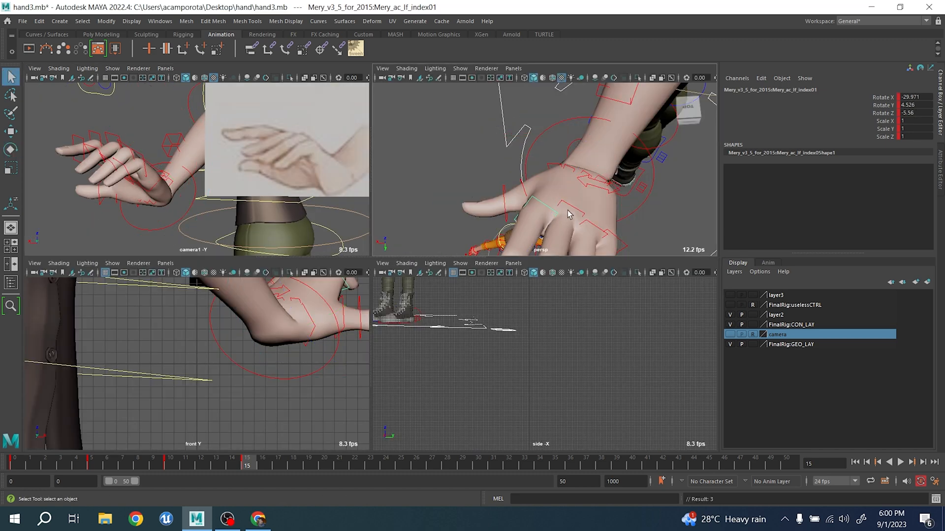
pyautogui.click(574, 212)
pyautogui.press('e')
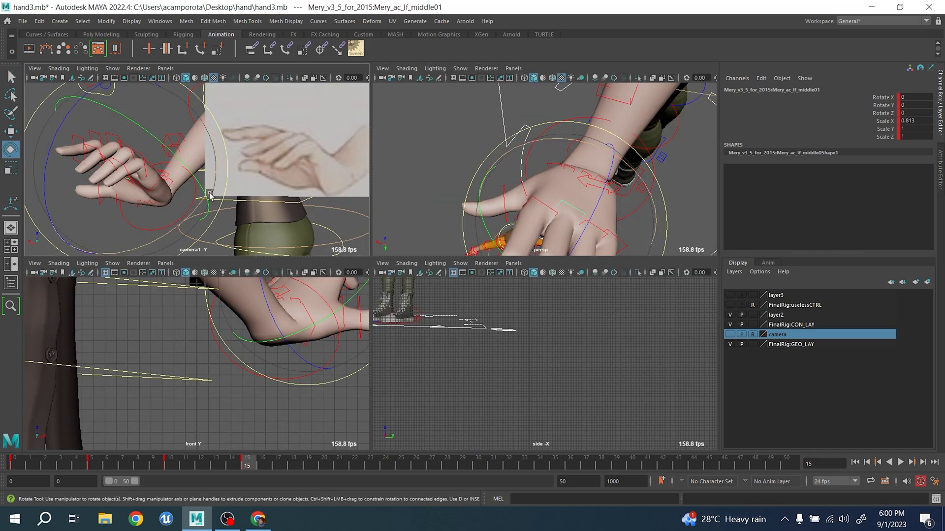
pyautogui.press('space')
pyautogui.moveTo(232, 236); pyautogui.dragTo(227, 248)
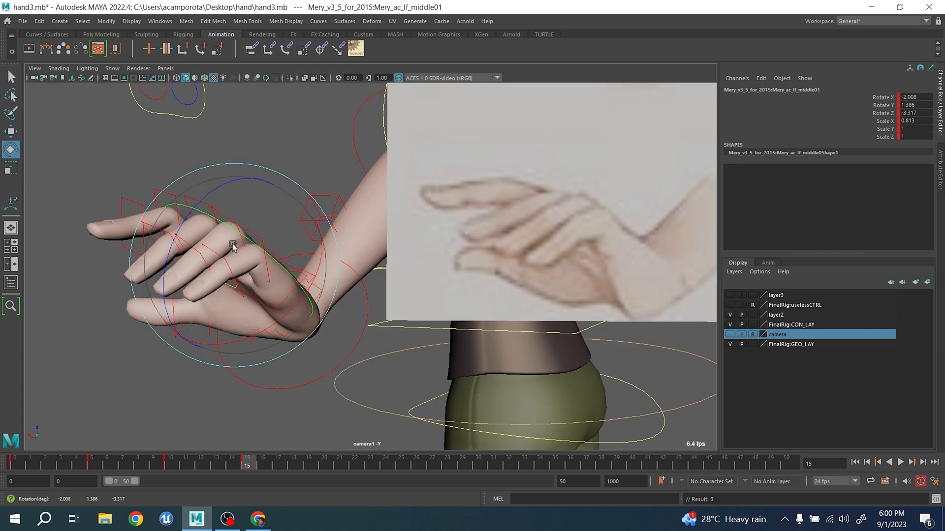
pyautogui.press('q')
pyautogui.click(291, 297)
pyautogui.click(291, 283)
pyautogui.click(292, 290)
pyautogui.press('e')
pyautogui.press('q')
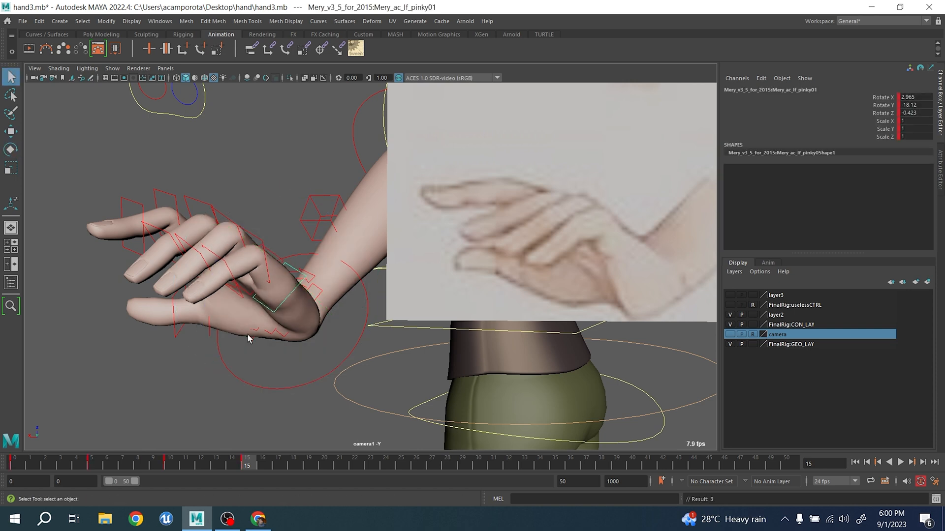
# - Lower the thumb by rotating its base joint control to about 25.6 degrees in X, -5.3 in Y and 1.5 in Z
pyautogui.click(251, 339)
pyautogui.press('e')
pyautogui.moveTo(169, 282); pyautogui.dragTo(169, 296)
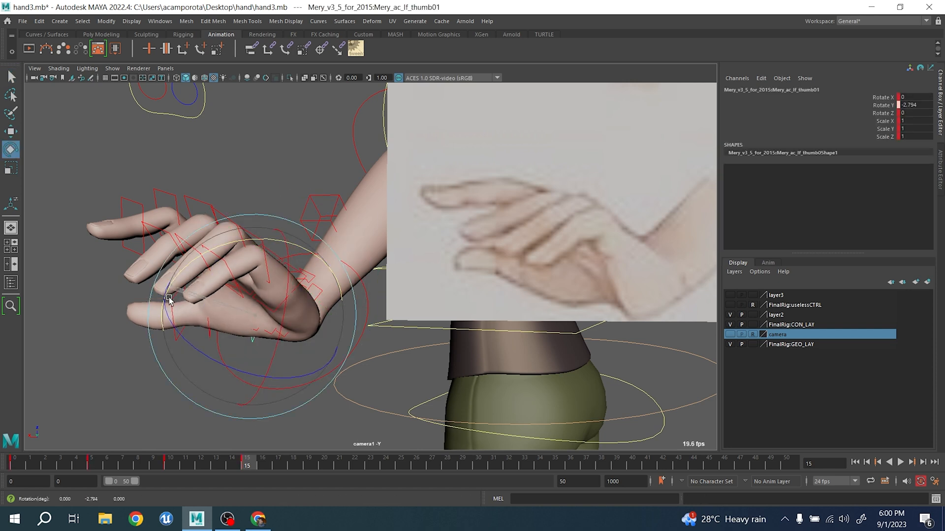
pyautogui.press('q')
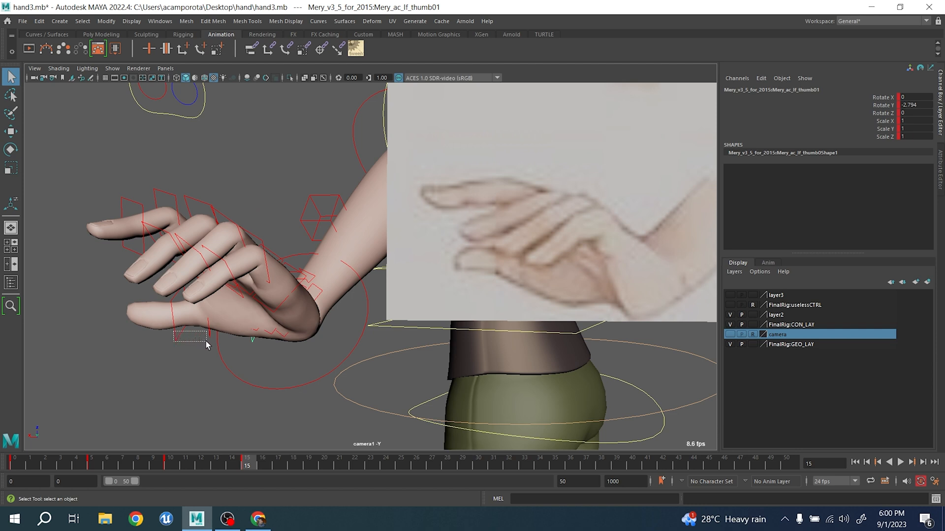
pyautogui.click(256, 344)
pyautogui.press('e')
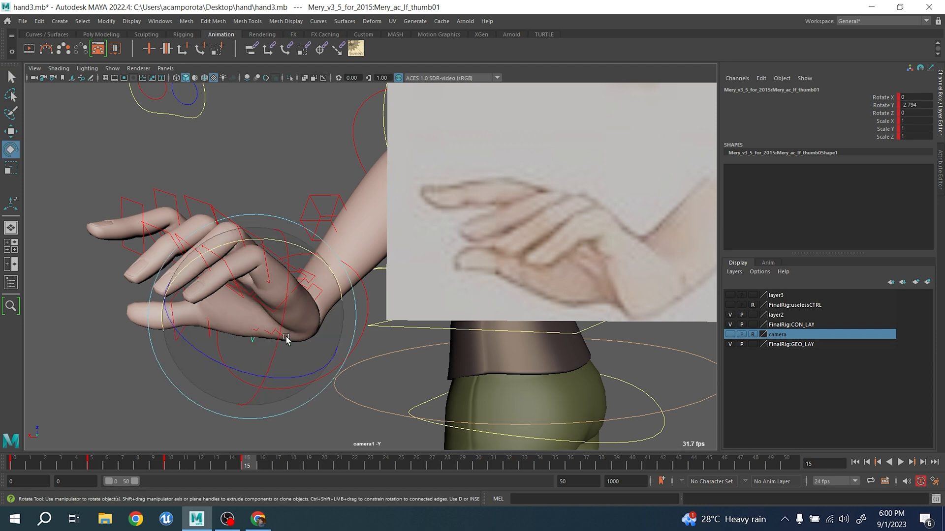
pyautogui.moveTo(258, 304); pyautogui.dragTo(286, 302)
pyautogui.moveTo(168, 322); pyautogui.dragTo(168, 327)
pyautogui.press('q')
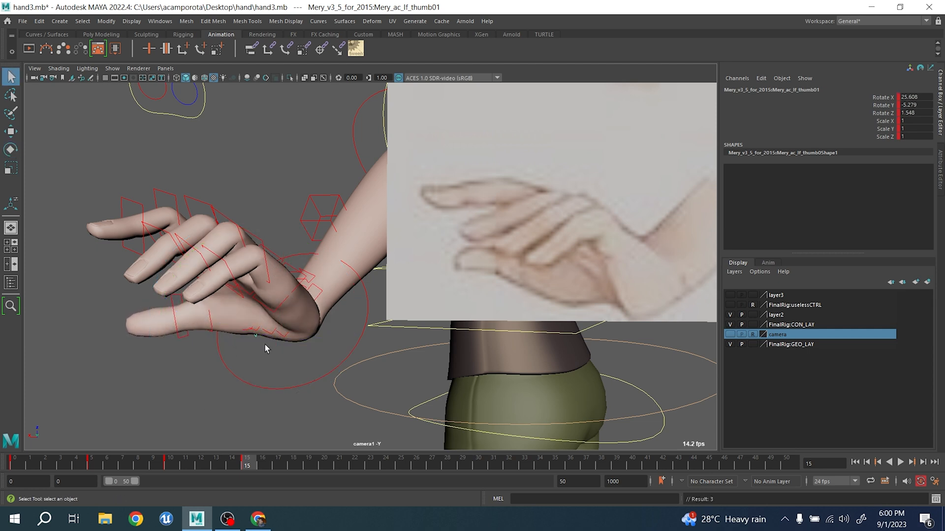
# - Rotate the left FK hand control to about 5.7 degrees in X, 15.6 in Y and 76 in Z
pyautogui.click(367, 309)
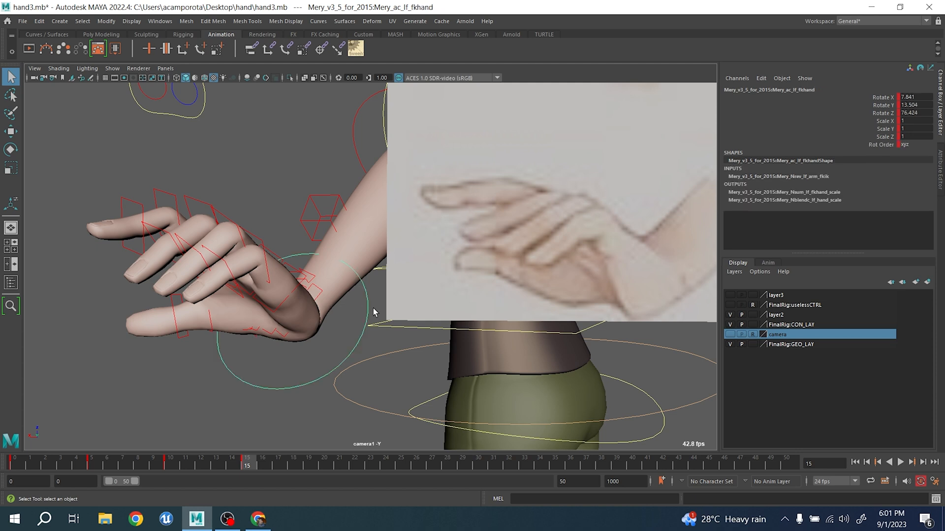
pyautogui.press('e')
pyautogui.moveTo(371, 316); pyautogui.dragTo(366, 328)
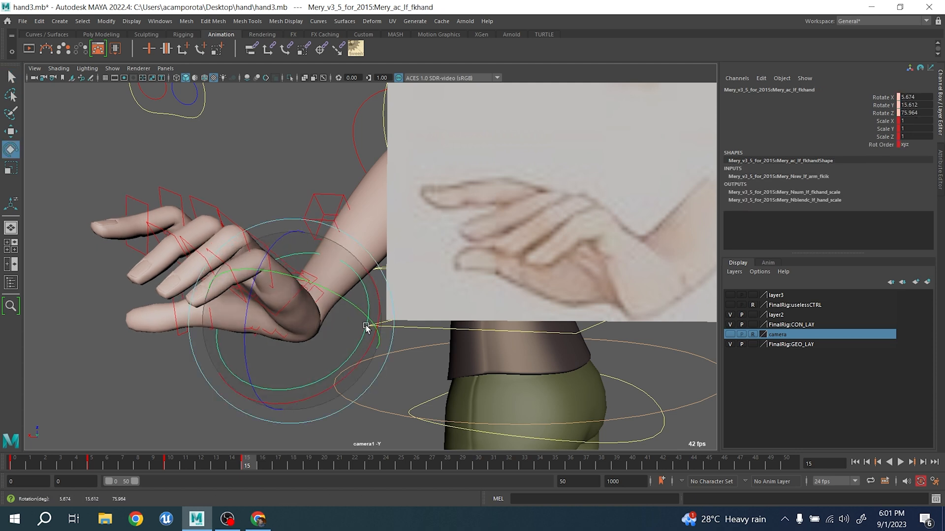
pyautogui.click(203, 206)
pyautogui.moveTo(264, 255); pyautogui.dragTo(268, 260)
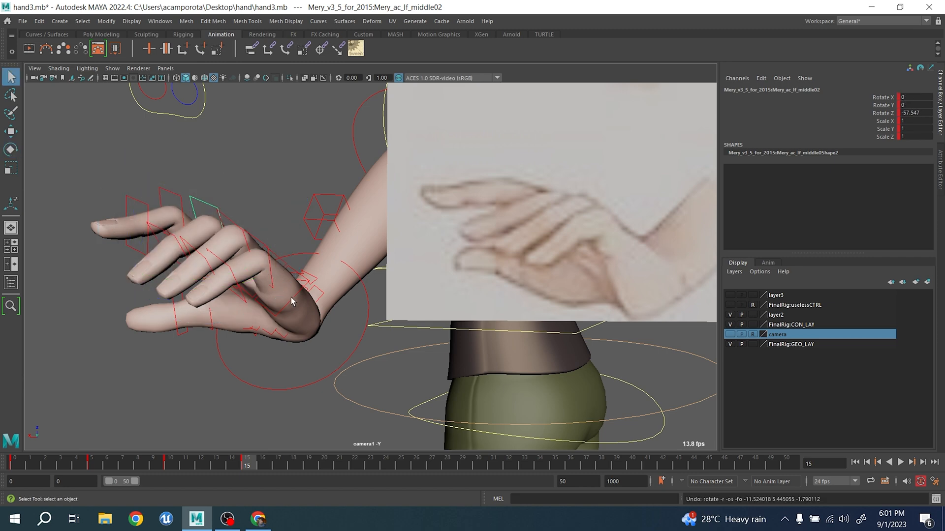
pyautogui.click(271, 284)
pyautogui.moveTo(272, 284); pyautogui.dragTo(276, 287)
pyautogui.hotkey('shift', 'e')
# - Rotate the ring finger's base joint control to about -4.9 degrees in X, 1.9 in Y and -3.4 in Z
pyautogui.press('space')
pyautogui.keyDown('alt'); pyautogui.moveTo(434, 211); pyautogui.dragTo(493, 129); pyautogui.keyUp('alt')
pyautogui.press('q')
pyautogui.click(519, 129)
pyautogui.press('space')
pyautogui.press('w')
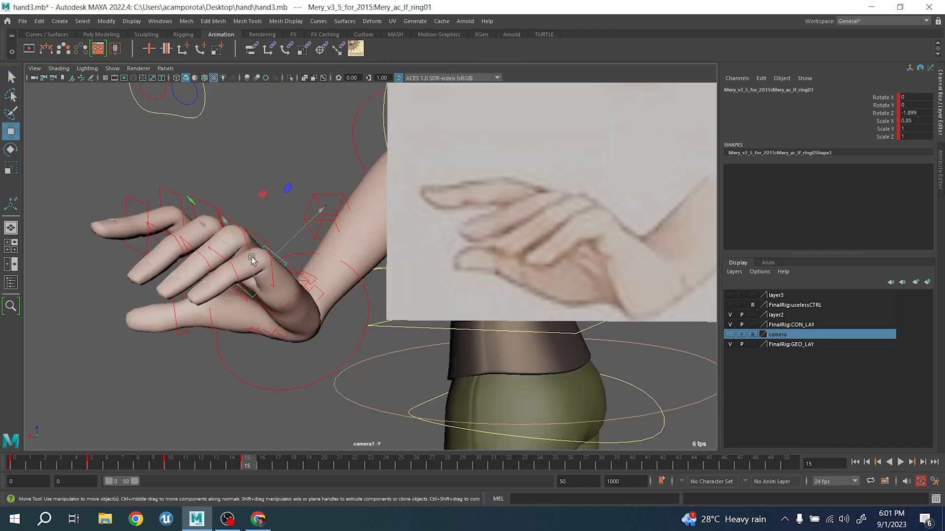
pyautogui.press('e')
pyautogui.moveTo(253, 266); pyautogui.dragTo(277, 273)
pyautogui.hotkey('shift', 'e')
pyautogui.moveTo(330, 326); pyautogui.dragTo(306, 316)
pyautogui.press('q')
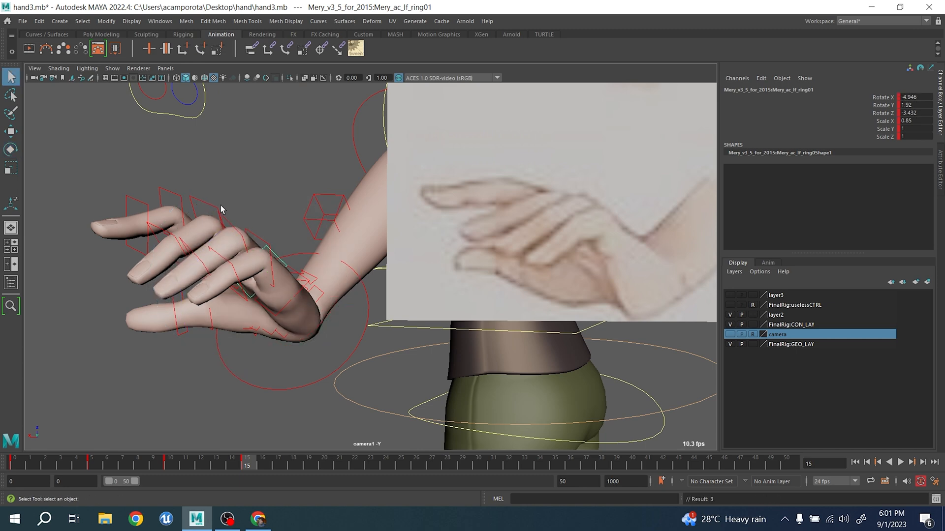
# - Rotate the middle finger's base joint control to about -6.5 degrees in X, 4.6 in Y and -3.8 in Z
pyautogui.press('space')
pyautogui.click(499, 111)
pyautogui.press('space')
pyautogui.press('e')
pyautogui.moveTo(304, 298); pyautogui.dragTo(288, 296)
pyautogui.hotkey('ctrl', 'z')
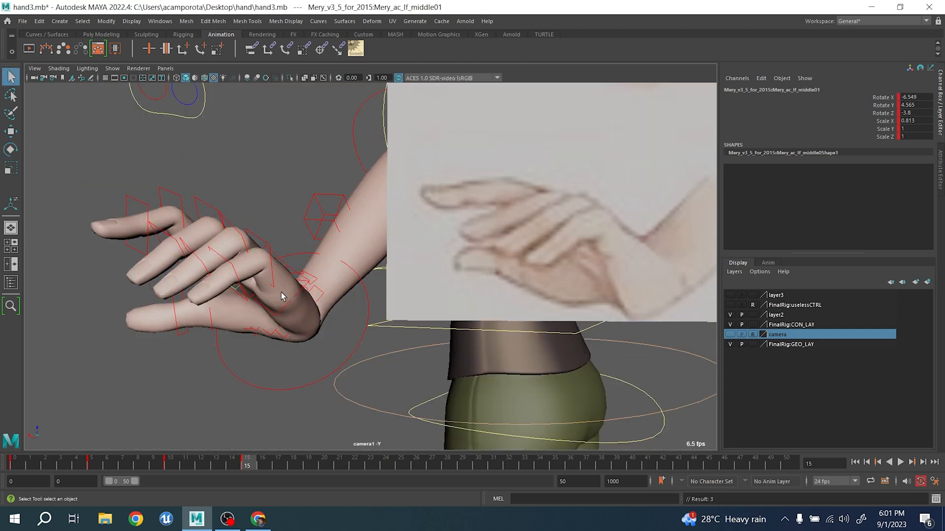
# - Try to curl the pinky's fingertip further by rotating its third joint control in Z
pyautogui.click(232, 266)
pyautogui.moveTo(238, 299); pyautogui.dragTo(166, 255)
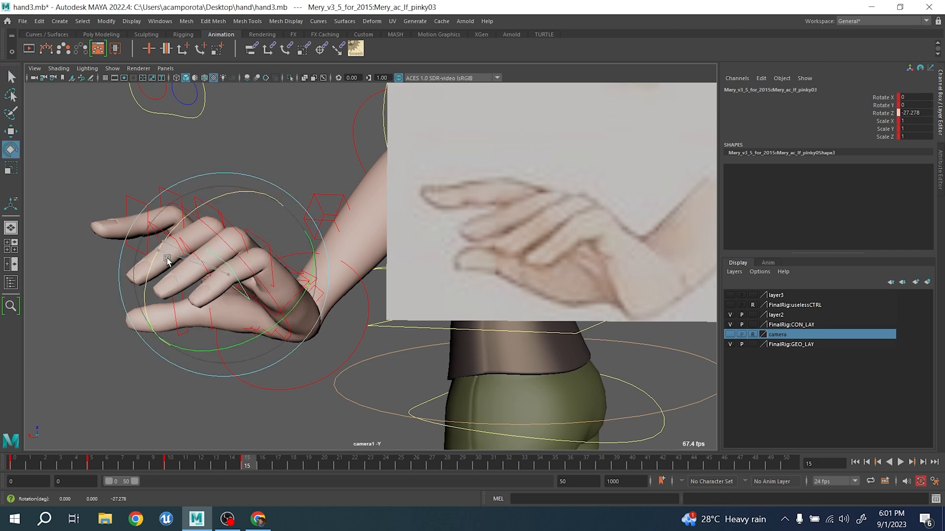
pyautogui.hotkey('ctrl', 'z')
pyautogui.hotkey('ctrl', 'z')
pyautogui.hotkey('ctrl', 'z')
pyautogui.hotkey('ctrl', 'z')
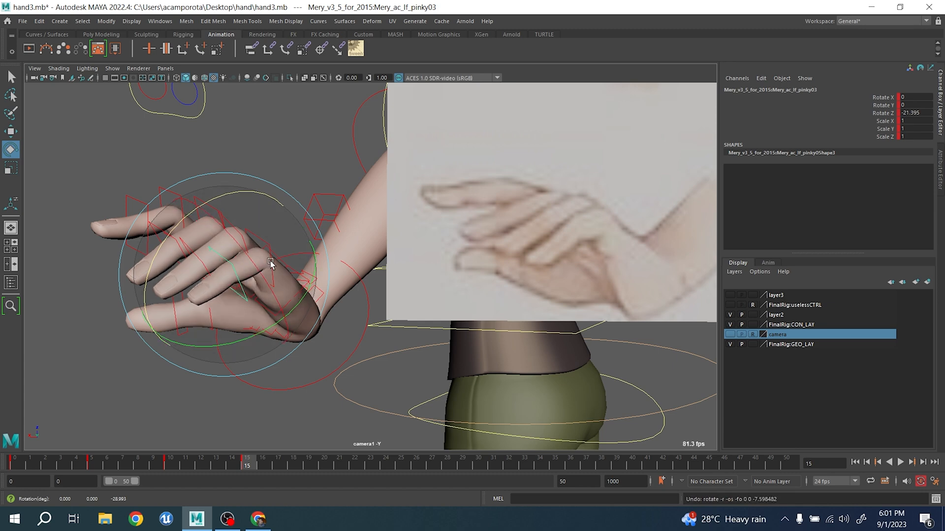
pyautogui.press('q')
pyautogui.press('e')
pyautogui.press('q')
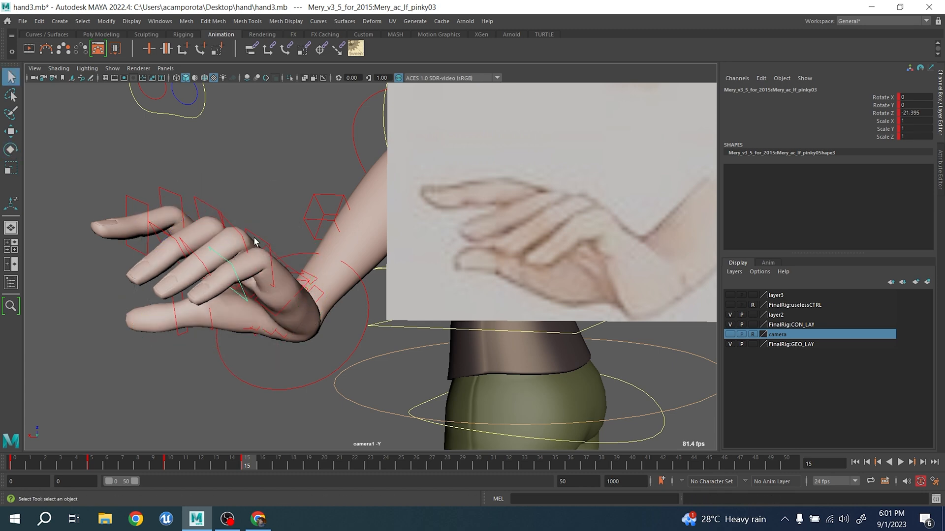
# - Raise the pinky to match the sketch, rotating its base joint control to about 8.7 degrees in X
pyautogui.press('e')
pyautogui.moveTo(205, 211); pyautogui.dragTo(230, 193)
pyautogui.press('q')
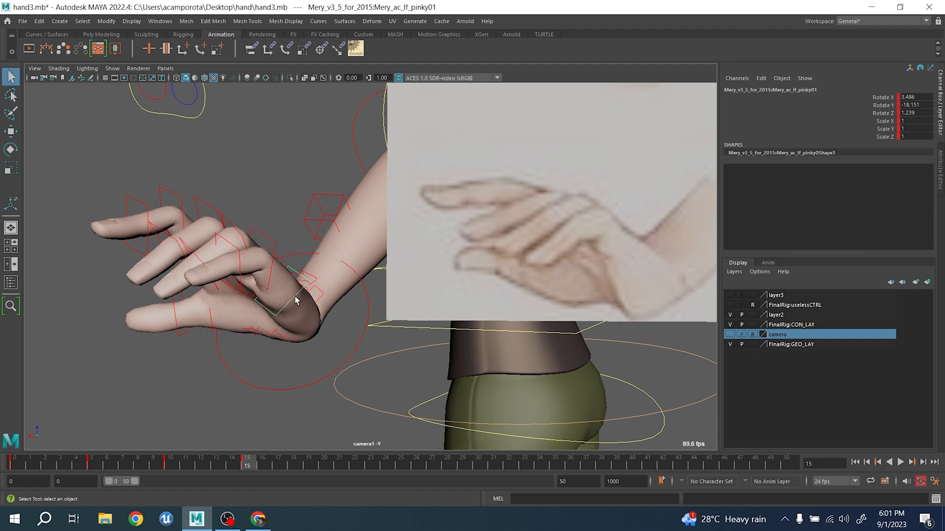
pyautogui.press('e')
pyautogui.moveTo(330, 355); pyautogui.dragTo(336, 347)
pyautogui.press('space')
# - Rotate the middle finger's base joint control to about -1.2 degrees in X and deselect it
pyautogui.press('q')
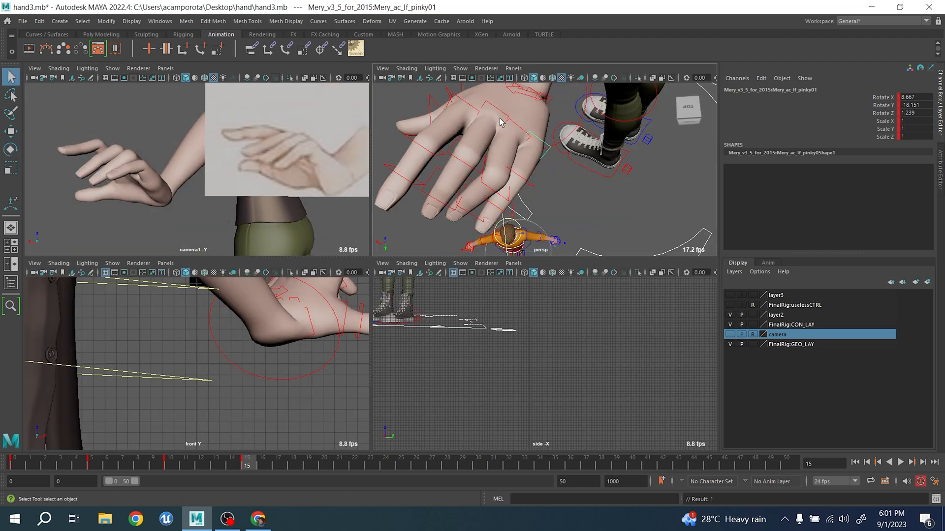
pyautogui.press('space')
pyautogui.press('e')
pyautogui.moveTo(196, 343)
pyautogui.mouseDown()
pyautogui.moveTo(208, 349)
pyautogui.moveTo(196, 341)
pyautogui.mouseUp()
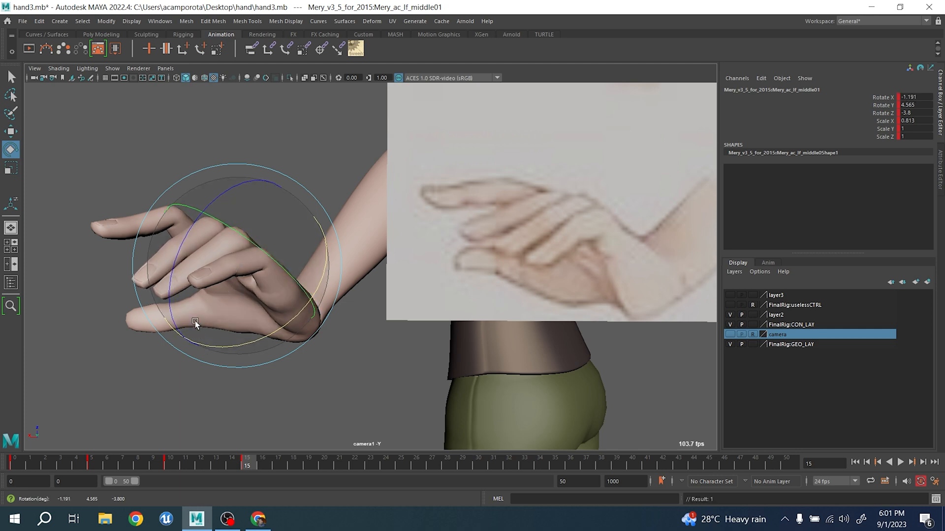
pyautogui.click(237, 148)
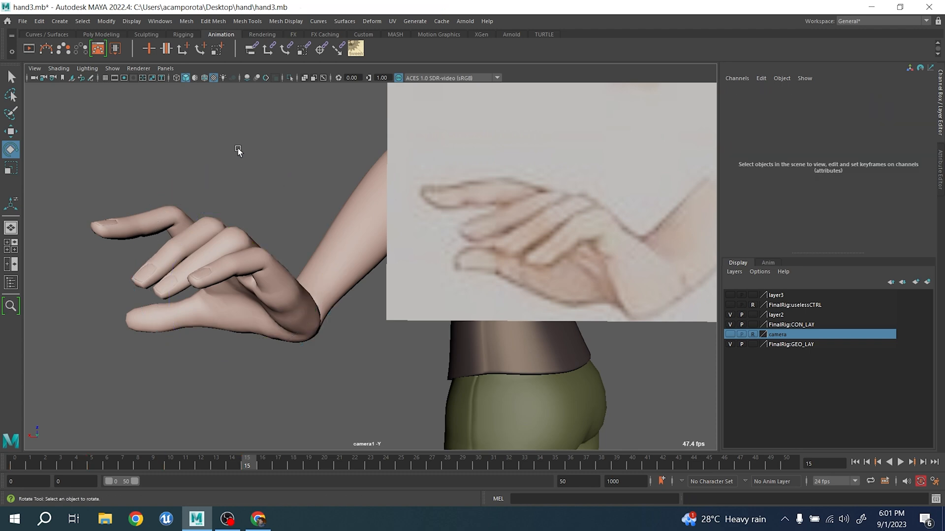
# - Rotate the index finger's second joint control to about -39.7 degrees in Z
pyautogui.press('space')
pyautogui.click(421, 146)
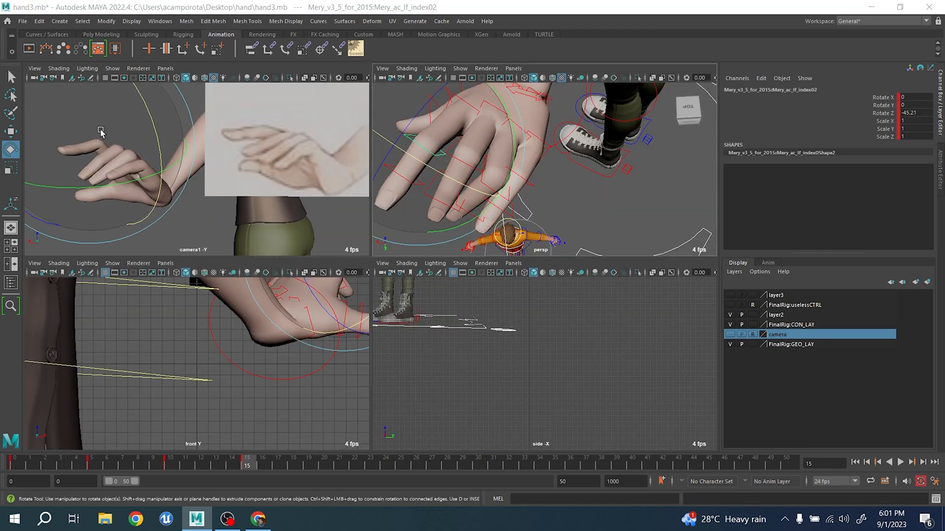
pyautogui.press('space')
pyautogui.moveTo(111, 152); pyautogui.dragTo(118, 143)
# - Adjust the bend of the index fingertip by rotating its third joint control
pyautogui.press('space')
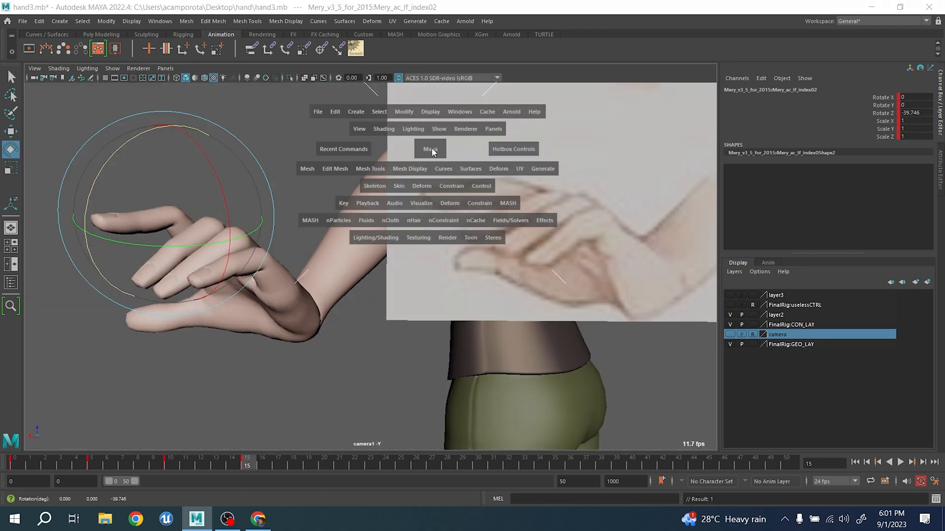
pyautogui.click(614, 205)
pyautogui.click(386, 166)
pyautogui.press('space')
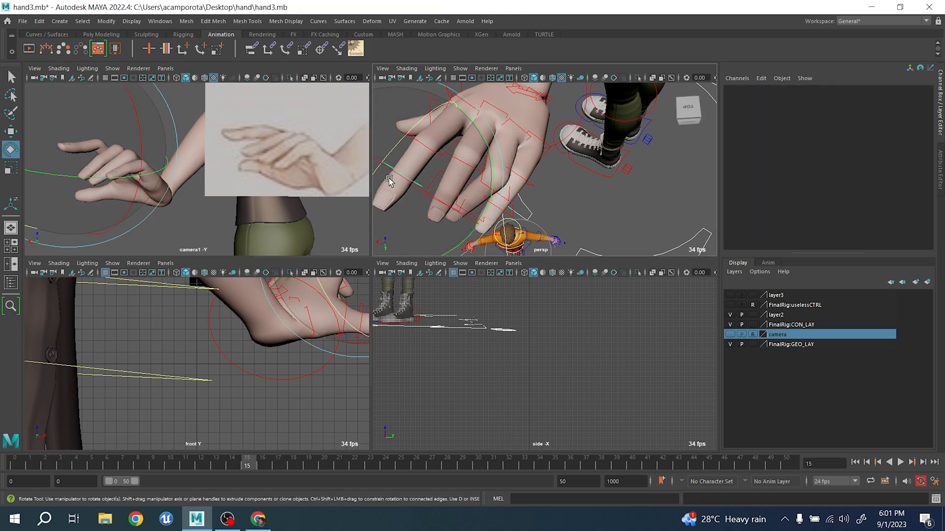
pyautogui.moveTo(90, 160); pyautogui.dragTo(83, 174)
pyautogui.press('s')
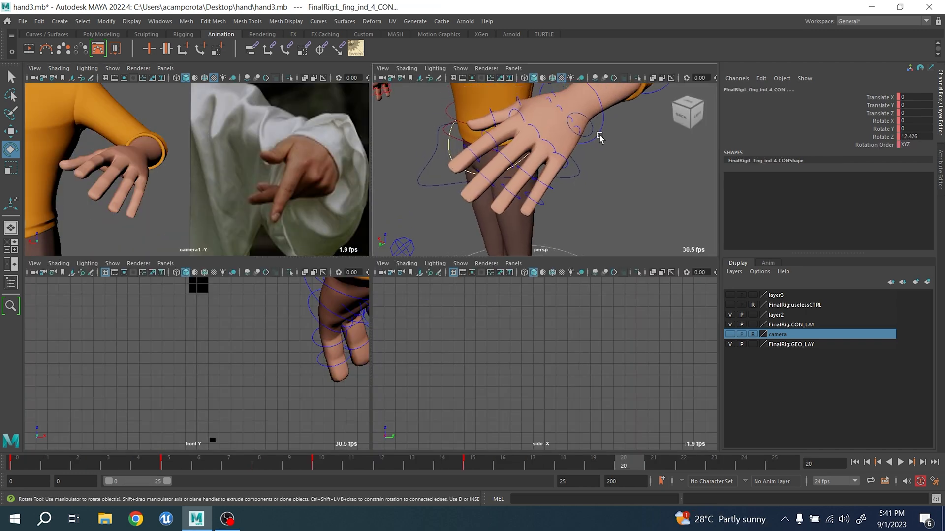
# - At frame 20, rotate the Jules rig's left FK wrist control to about -8.3 degrees in X, 4.6 in Y and -25.7 in Z, and key it
pyautogui.click(603, 130)
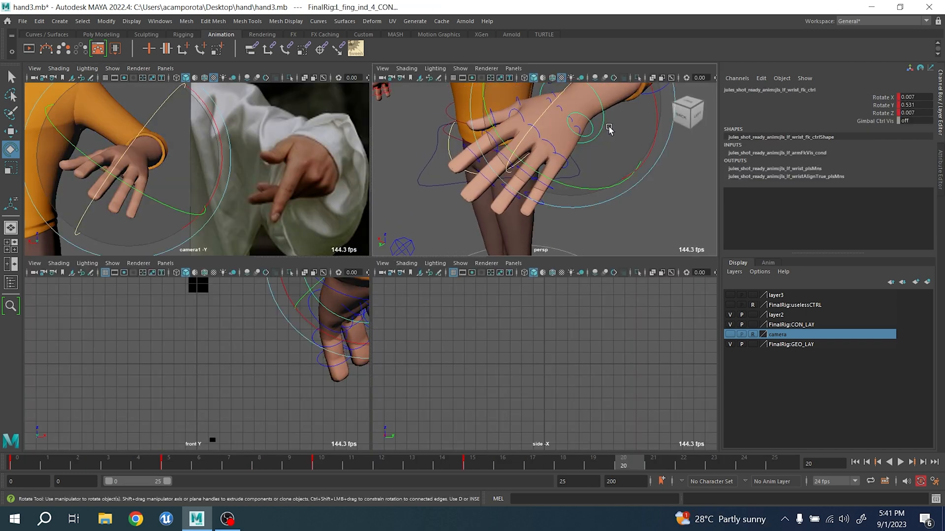
pyautogui.press('space')
pyautogui.moveTo(327, 249); pyautogui.dragTo(225, 275)
pyautogui.press('s')
pyautogui.moveTo(314, 235)
pyautogui.mouseDown()
pyautogui.moveTo(333, 232)
pyautogui.moveTo(253, 222)
pyautogui.moveTo(323, 223)
pyautogui.mouseUp()
pyautogui.press('q')
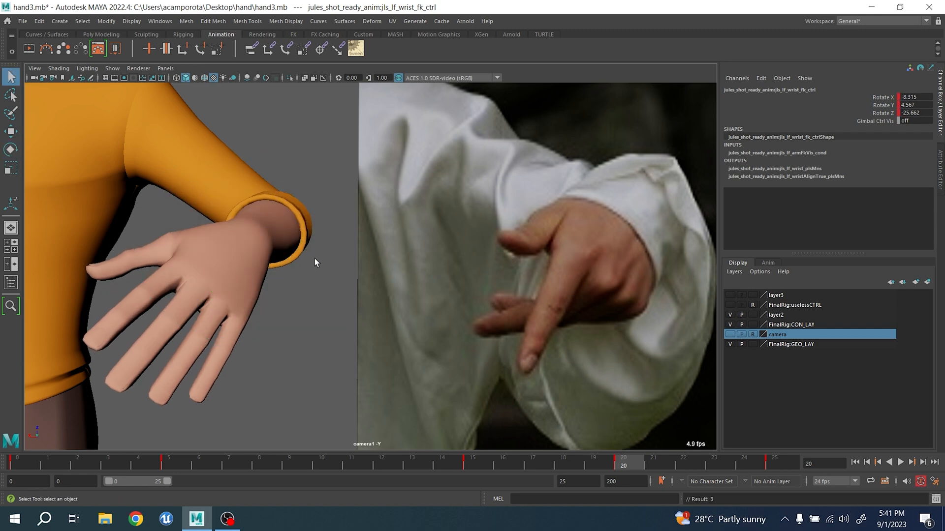
# - Rotate the left index fingertip control to about -10.3 degrees in Y
pyautogui.press('space')
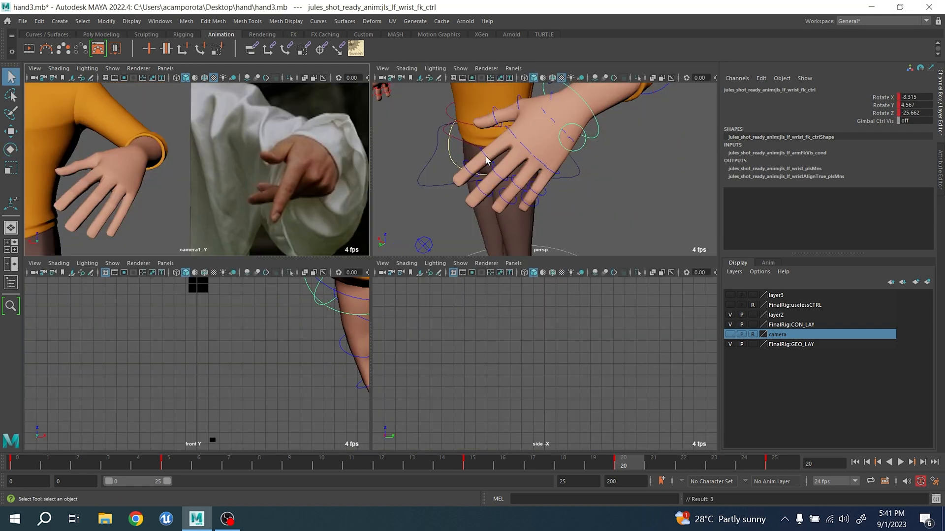
pyautogui.click(486, 160)
pyautogui.press('e')
pyautogui.moveTo(469, 177); pyautogui.dragTo(467, 125)
pyautogui.press('q')
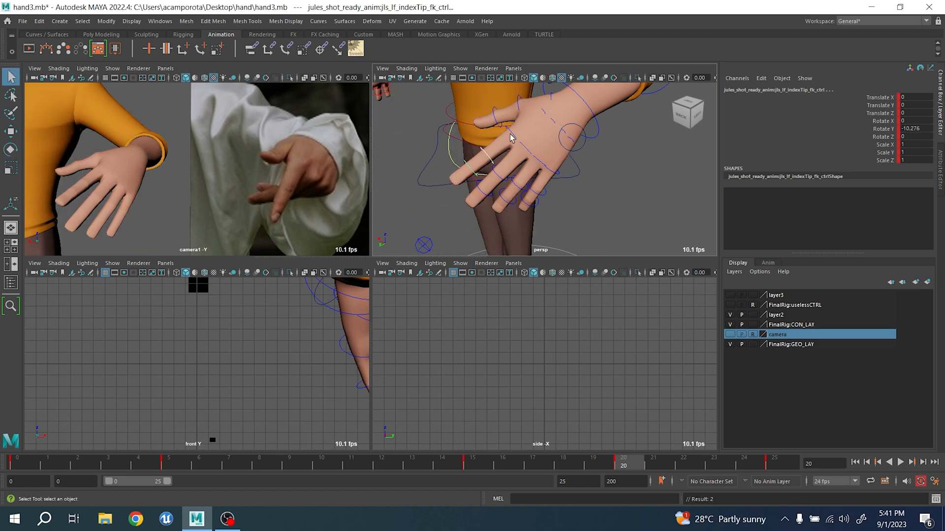
# - Fold the index finger inward and rotate the circle control beside the hand to about -16 degrees in Y
pyautogui.press('e')
pyautogui.moveTo(524, 223)
pyautogui.mouseDown()
pyautogui.moveTo(570, 228)
pyautogui.moveTo(541, 219)
pyautogui.mouseUp()
pyautogui.press('q')
pyautogui.click(583, 150)
pyautogui.press('e')
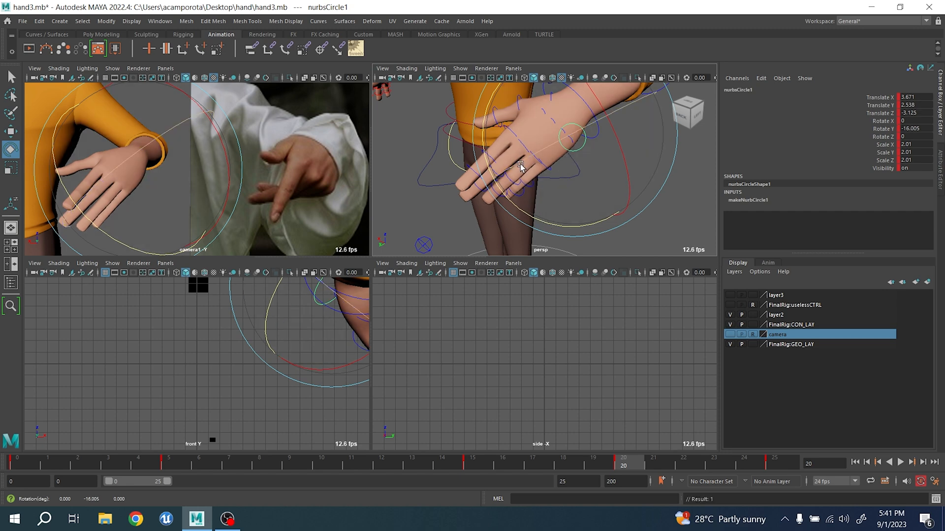
# - Rotate the middle finger's base control to about -14.6 degrees in X and 43.3 degrees in Y
pyautogui.keyDown('alt'); pyautogui.moveTo(566, 153); pyautogui.dragTo(637, 113); pyautogui.keyUp('alt')
pyautogui.moveTo(512, 158); pyautogui.dragTo(425, 262)
pyautogui.press('q')
pyautogui.click(484, 172)
pyautogui.press('e')
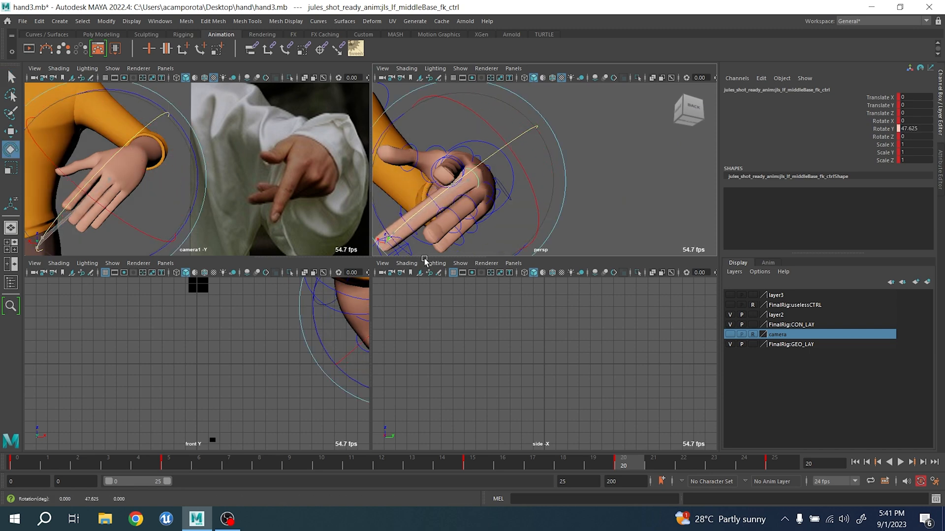
pyautogui.hotkey('ctrl', 'z')
pyautogui.moveTo(550, 151); pyautogui.dragTo(433, 205)
pyautogui.press('q')
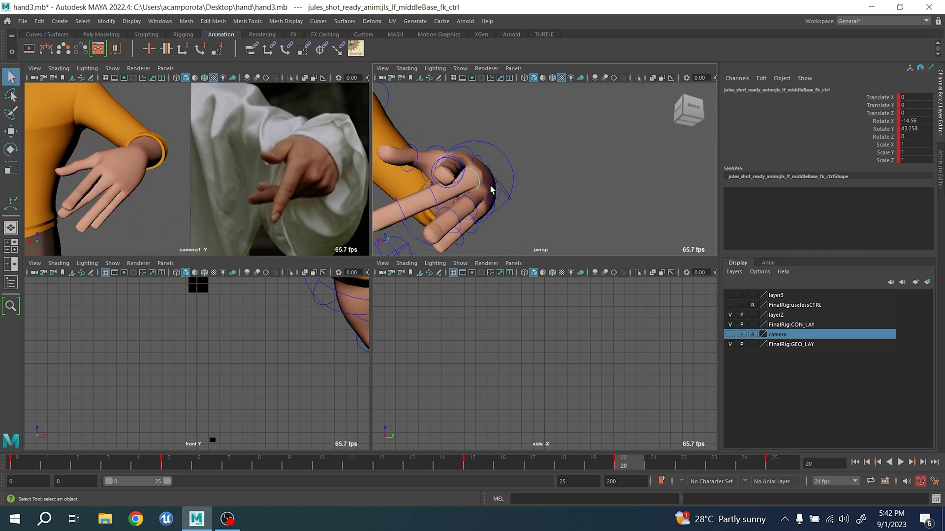
# - Rotate the ring finger's base control to about -19.9 degrees in X, 43.7 in Y and 5.9 in Z
pyautogui.click(490, 186)
pyautogui.press('e')
pyautogui.moveTo(519, 191); pyautogui.dragTo(458, 229)
pyautogui.moveTo(486, 194)
pyautogui.mouseDown()
pyautogui.moveTo(517, 152)
pyautogui.moveTo(525, 182)
pyautogui.moveTo(512, 222)
pyautogui.moveTo(497, 226)
pyautogui.moveTo(477, 209)
pyautogui.mouseUp()
pyautogui.press('q')
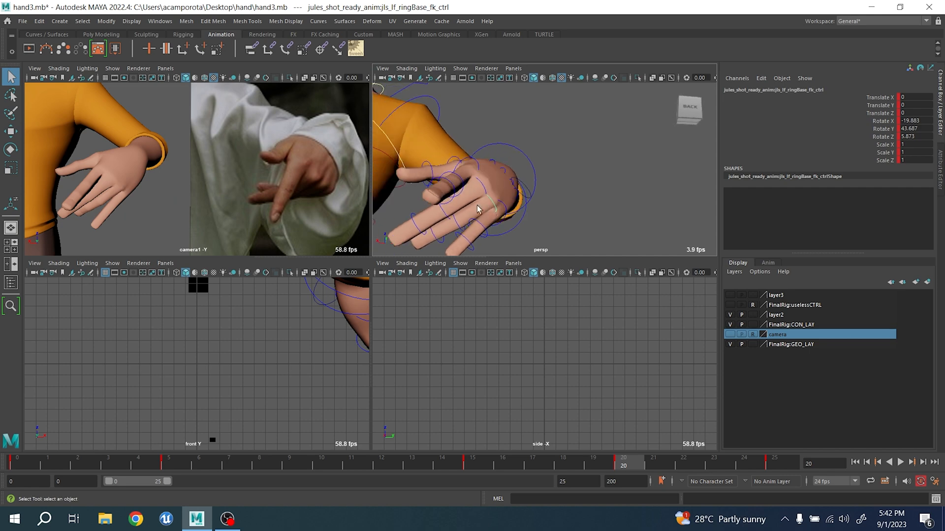
# - Rotate the pinky's base control to about -22.3 degrees in X, 40.9 in Y and -1.2 in Z
pyautogui.click(506, 216)
pyautogui.press('e')
pyautogui.moveTo(532, 239); pyautogui.dragTo(478, 263)
pyautogui.press('q')
pyautogui.click(523, 170)
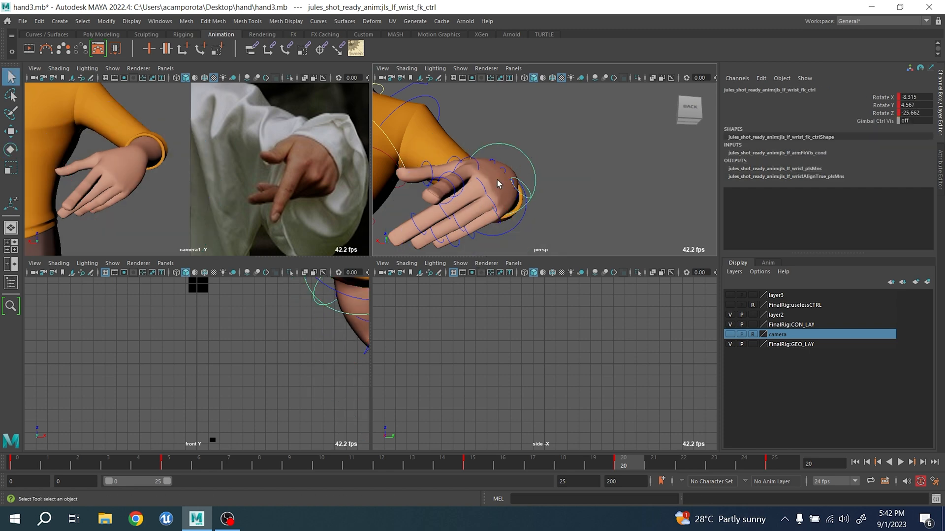
pyautogui.click(518, 224)
pyautogui.press('e')
pyautogui.keyDown('alt'); pyautogui.moveTo(537, 214); pyautogui.dragTo(517, 222); pyautogui.keyUp('alt')
pyautogui.press('q')
# - Rotate the left wrist control to about -18.2 degrees in X, 21.2 in Y and -19.7 in Z to match the photo
pyautogui.click(553, 137)
pyautogui.press('e')
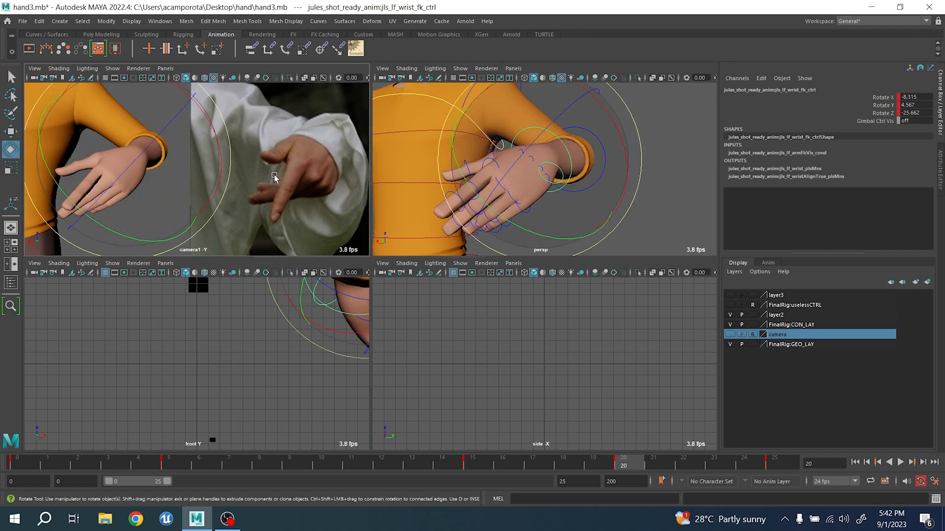
pyautogui.press('space')
pyautogui.moveTo(308, 236); pyautogui.dragTo(224, 247)
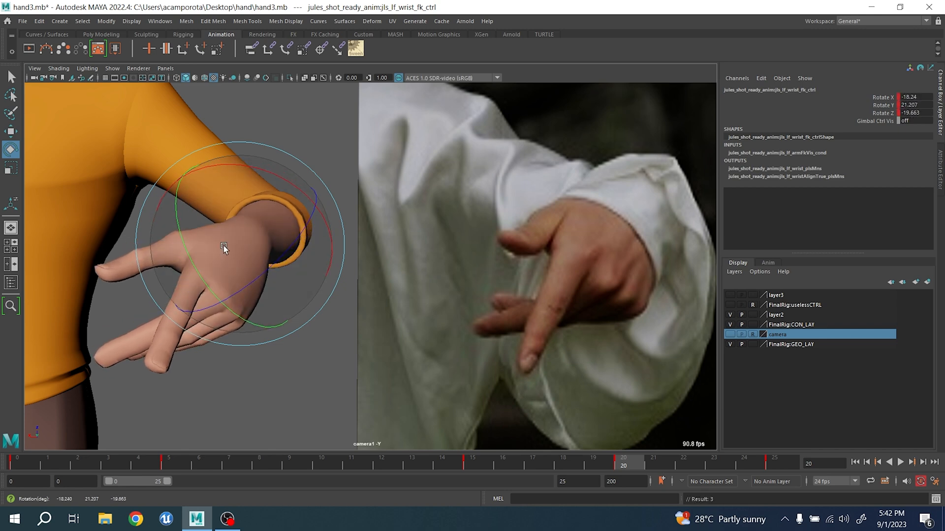
pyautogui.press('space')
pyautogui.click(656, 198)
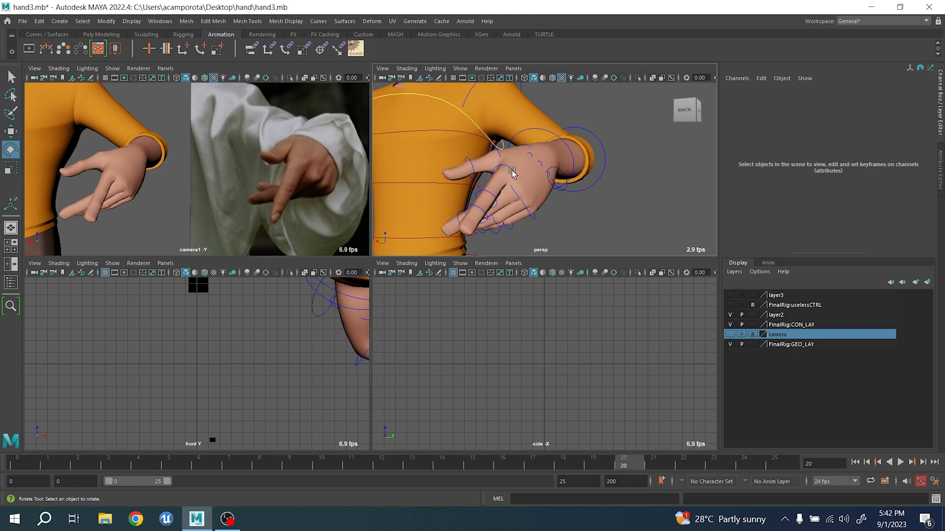
# - Rotate the index finger's base control to about 0.5 degrees in X, 9.7 in Y and 13.9 in Z
pyautogui.click(512, 173)
pyautogui.press('space')
pyautogui.moveTo(199, 258); pyautogui.dragTo(176, 305)
pyautogui.press('space')
pyautogui.press('q')
pyautogui.keyDown('alt'); pyautogui.moveTo(497, 243); pyautogui.dragTo(538, 247); pyautogui.keyUp('alt')
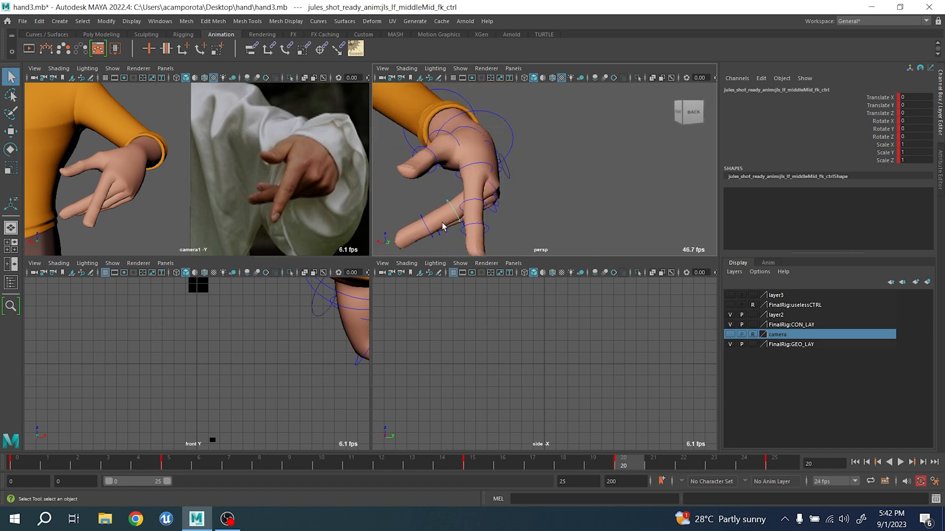
# - Rotate the middle finger's mid and tip controls together to about 3.7 degrees in Y
pyautogui.press('space')
pyautogui.press('e')
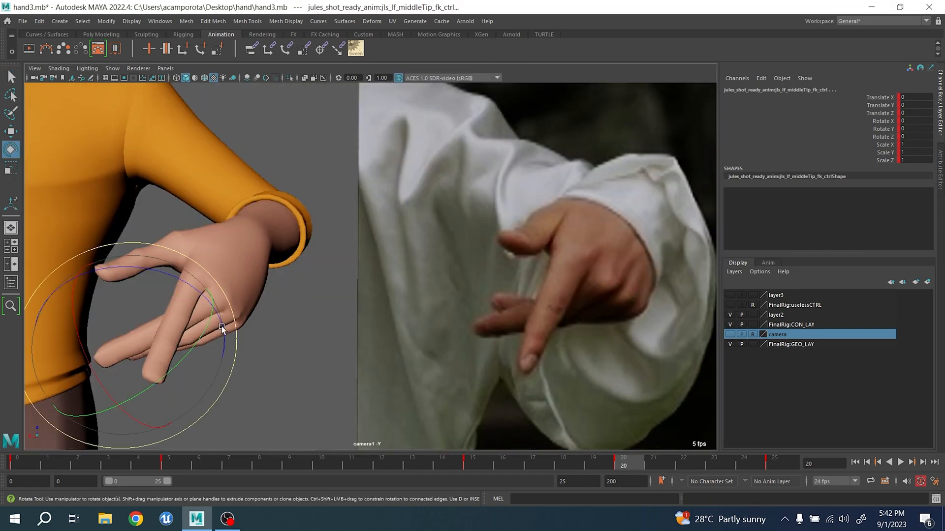
pyautogui.moveTo(194, 332); pyautogui.dragTo(196, 341)
pyautogui.press('space')
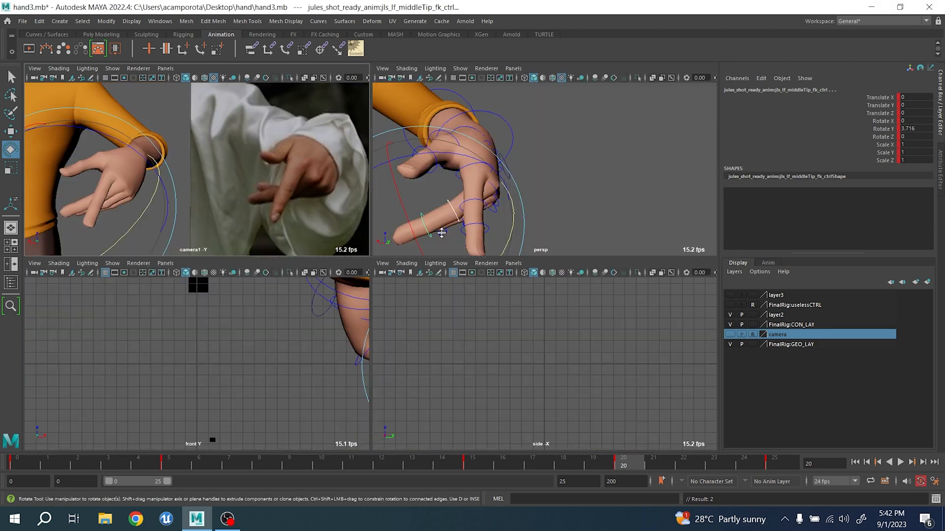
pyautogui.press('q')
# - Rotate the ring finger's base, mid and tip controls together by about 6 degrees in Y
pyautogui.keyDown('alt'); pyautogui.moveTo(502, 232); pyautogui.dragTo(530, 227); pyautogui.keyUp('alt')
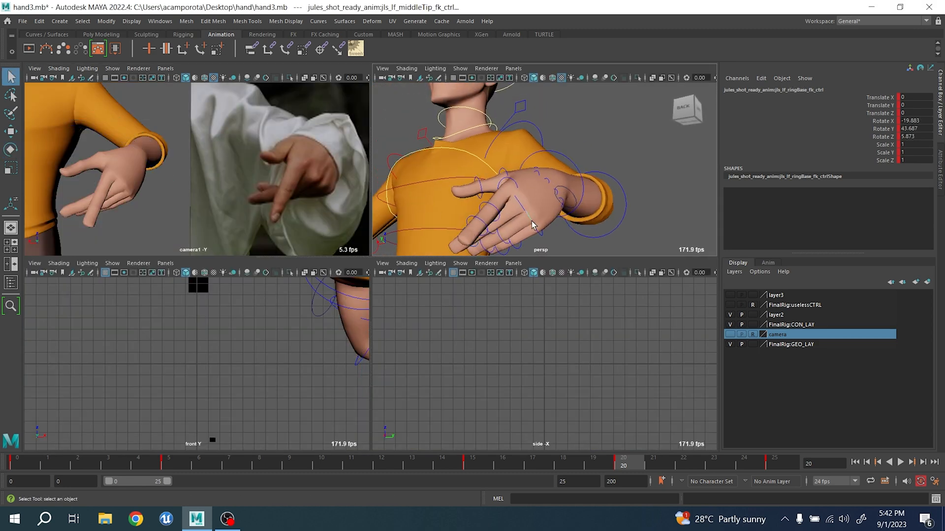
pyautogui.keyDown('shift'); pyautogui.click(500, 242); pyautogui.keyUp('shift')
pyautogui.hotkey('ctrl', 'z')
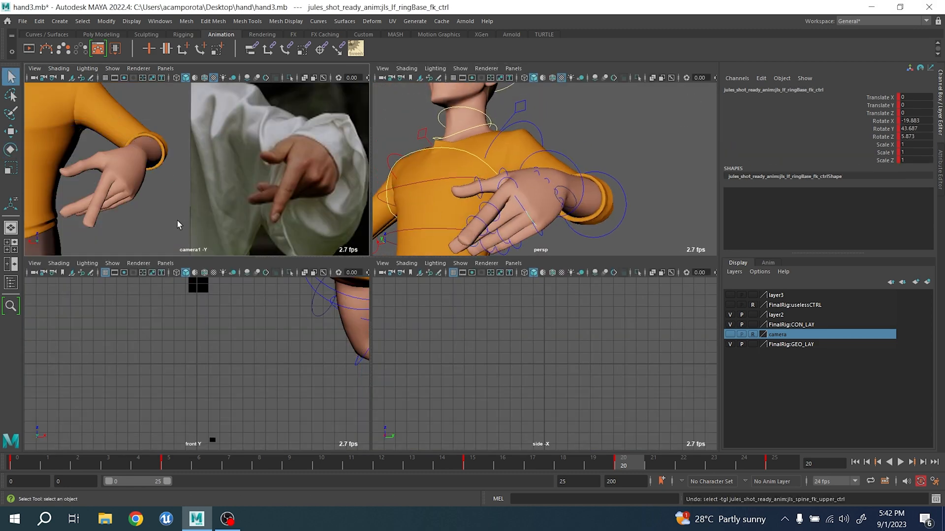
pyautogui.keyDown('alt'); pyautogui.moveTo(558, 213); pyautogui.dragTo(509, 201); pyautogui.keyUp('alt')
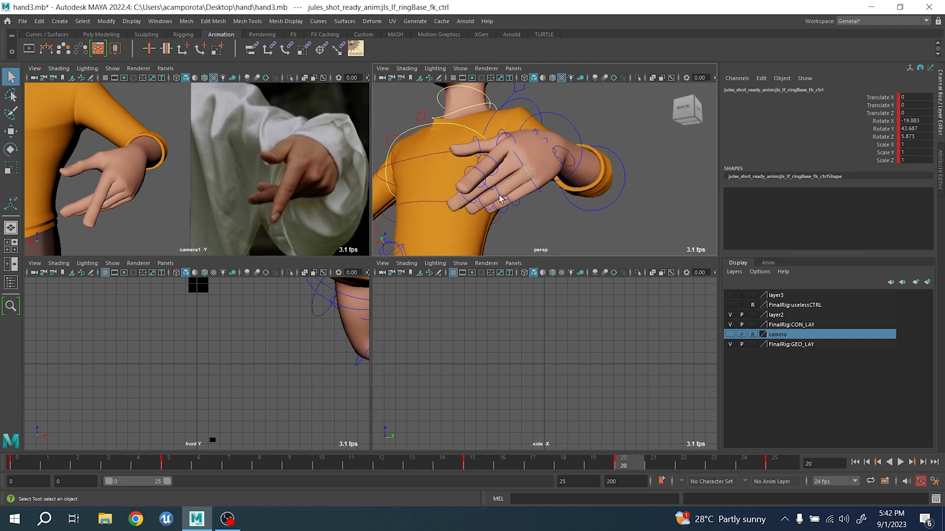
pyautogui.press('space')
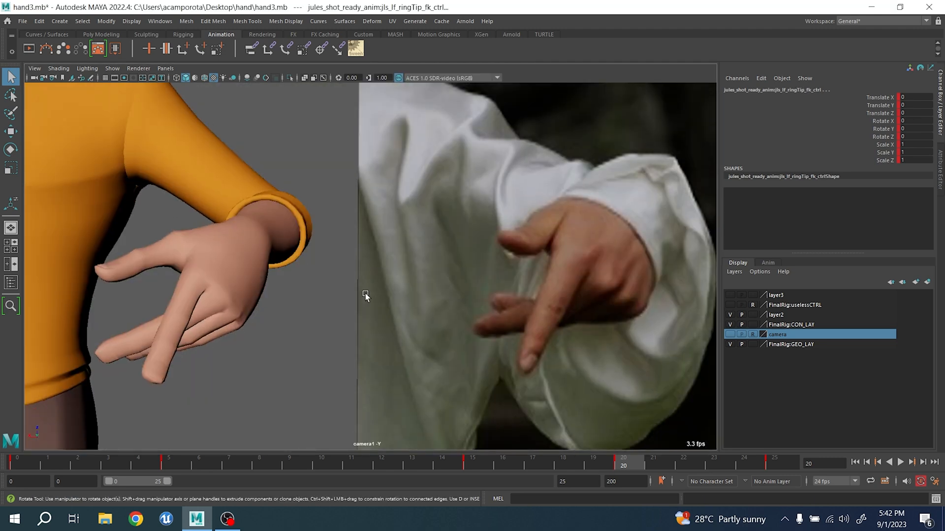
pyautogui.press('e')
pyautogui.moveTo(225, 356); pyautogui.dragTo(220, 366)
pyautogui.press('space')
pyautogui.keyDown('alt'); pyautogui.moveTo(566, 171); pyautogui.dragTo(555, 173); pyautogui.keyUp('alt')
pyautogui.press('q')
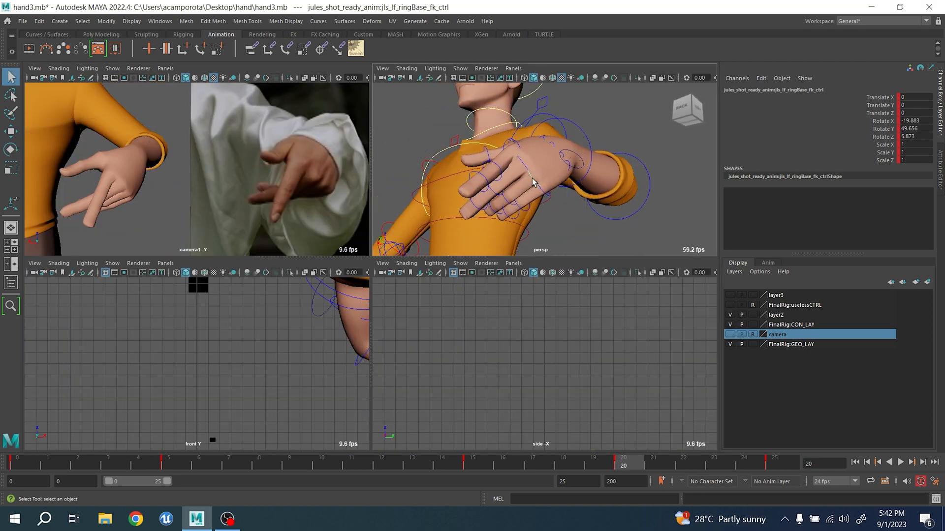
# - Fine-tune the rotation of the ring finger's base control
pyautogui.press('e')
pyautogui.moveTo(519, 198); pyautogui.dragTo(527, 196)
pyautogui.moveTo(599, 113); pyautogui.dragTo(604, 119)
# - Move the ring finger's mid and tip controls together to about 0.37 in X and -0.04 in Z
pyautogui.scroll(5, 548, 178)
pyautogui.keyDown('alt'); pyautogui.moveTo(542, 184); pyautogui.dragTo(573, 202); pyautogui.keyUp('alt')
pyautogui.keyDown('alt'); pyautogui.moveTo(502, 196); pyautogui.dragTo(462, 176); pyautogui.keyUp('alt')
pyautogui.click(553, 165)
pyautogui.press('q')
pyautogui.keyDown('shift'); pyautogui.click(544, 176); pyautogui.keyUp('shift')
pyautogui.press('w')
pyautogui.keyDown('alt'); pyautogui.moveTo(523, 176); pyautogui.dragTo(464, 141); pyautogui.keyUp('alt')
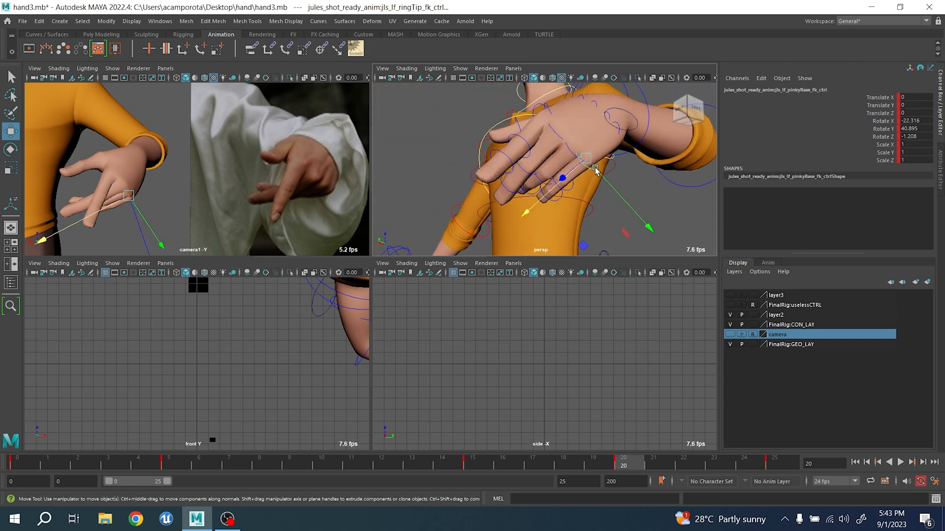
# - Rotate the pinky's base control to about -51.5 degrees in X, 44.7 in Y and 18.3 in Z
pyautogui.click(595, 169)
pyautogui.press('e')
pyautogui.moveTo(585, 196); pyautogui.dragTo(606, 166)
# - Rotate the thumb's base control to about 26 degrees in X and 14.9 degrees in Z
pyautogui.press('q')
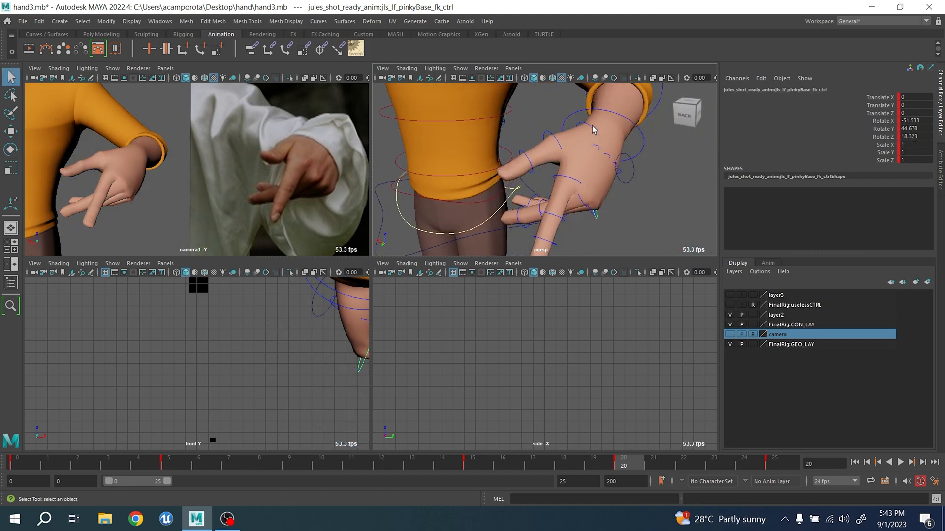
pyautogui.press('e')
pyautogui.moveTo(615, 95); pyautogui.dragTo(630, 156)
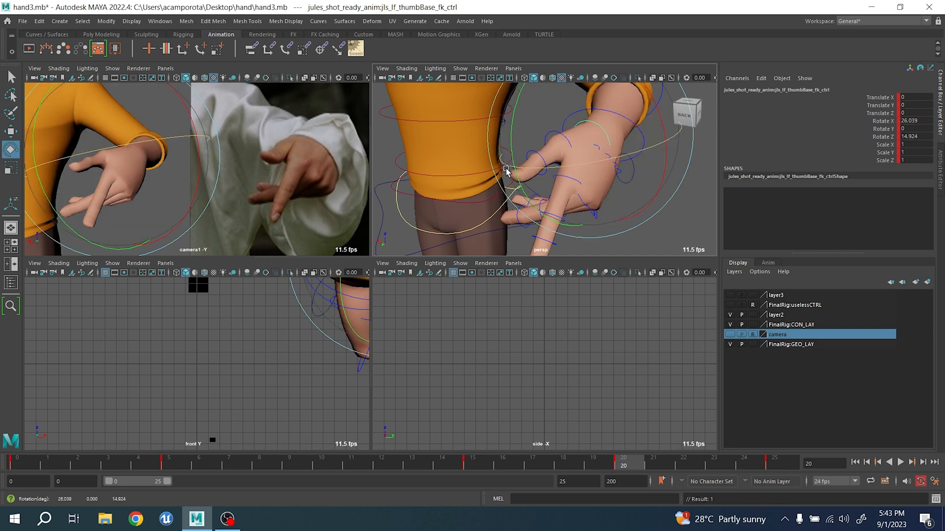
# - Try bending the thumb inward at its mid control, and undo that rotation
pyautogui.click(500, 196)
pyautogui.moveTo(500, 196); pyautogui.dragTo(530, 160)
pyautogui.hotkey('ctrl', 'z')
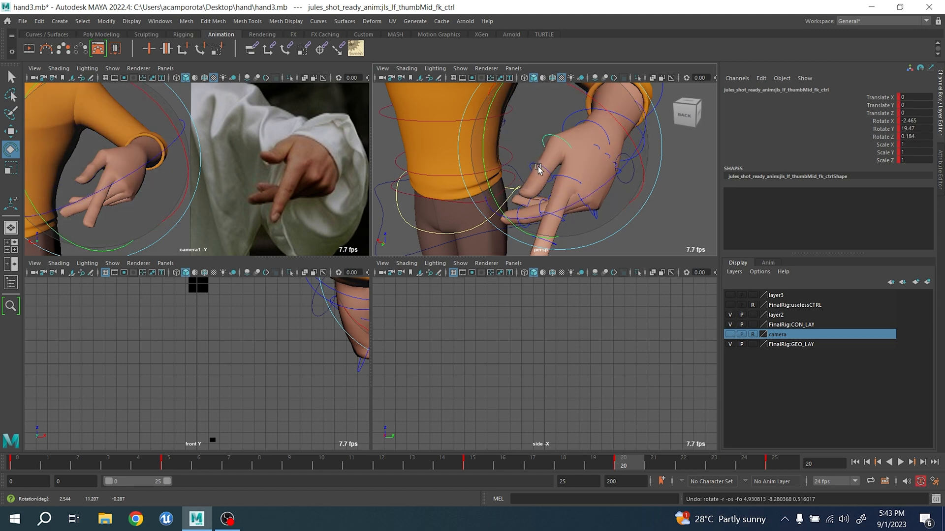
pyautogui.press('q')
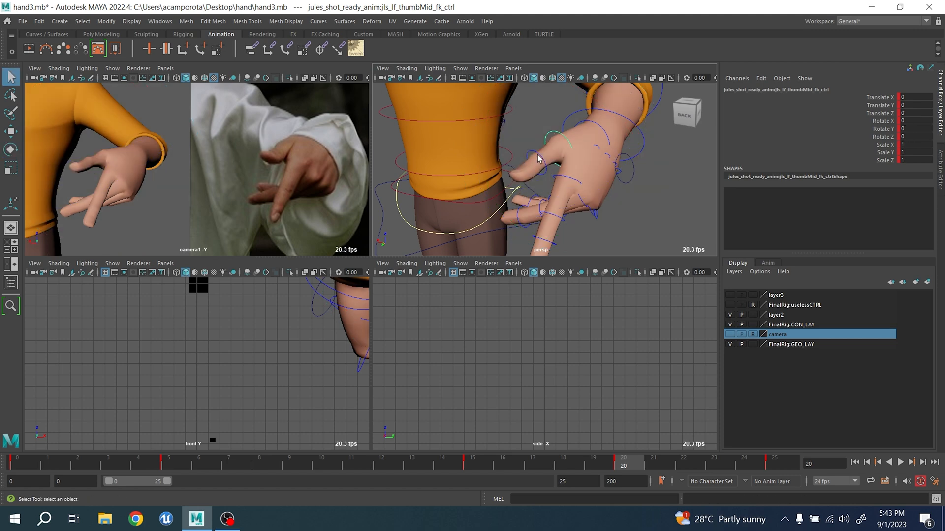
# - Rotate the thumb's tip control to about -20 degrees in Y
pyautogui.click(523, 169)
pyautogui.press('e')
pyautogui.moveTo(462, 176); pyautogui.dragTo(447, 143)
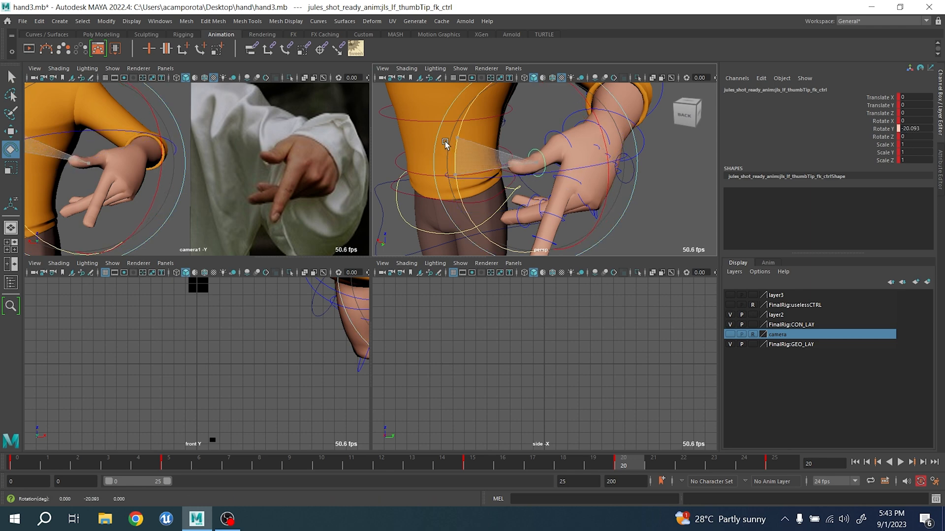
# - Rotate the thumb's base control to about 38.5 degrees in X, 9.2 in Y and 12.3 in Z
pyautogui.press('q')
pyautogui.press('e')
pyautogui.moveTo(608, 158); pyautogui.dragTo(515, 175)
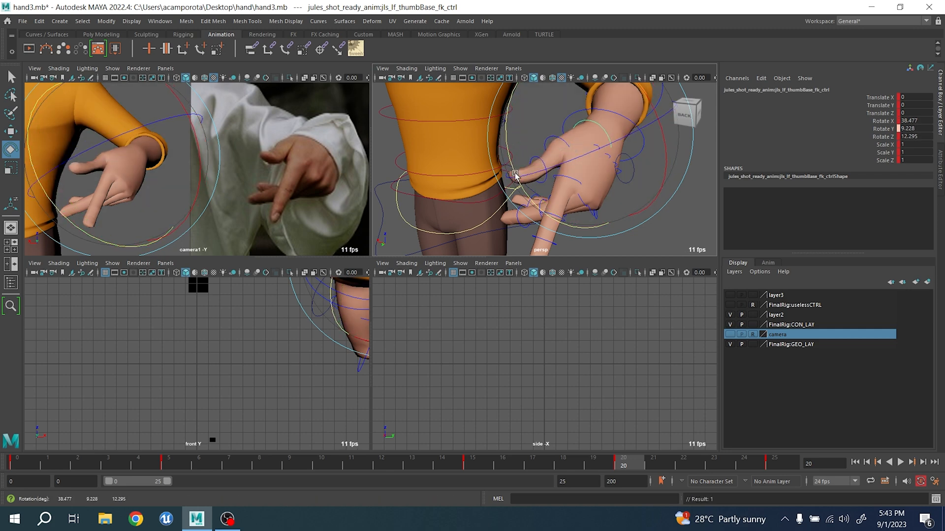
# - Rotate the thumb's mid control to about 12.3 degrees in Y
pyautogui.press('q')
pyautogui.click(539, 166)
pyautogui.press('e')
pyautogui.moveTo(485, 204); pyautogui.dragTo(504, 213)
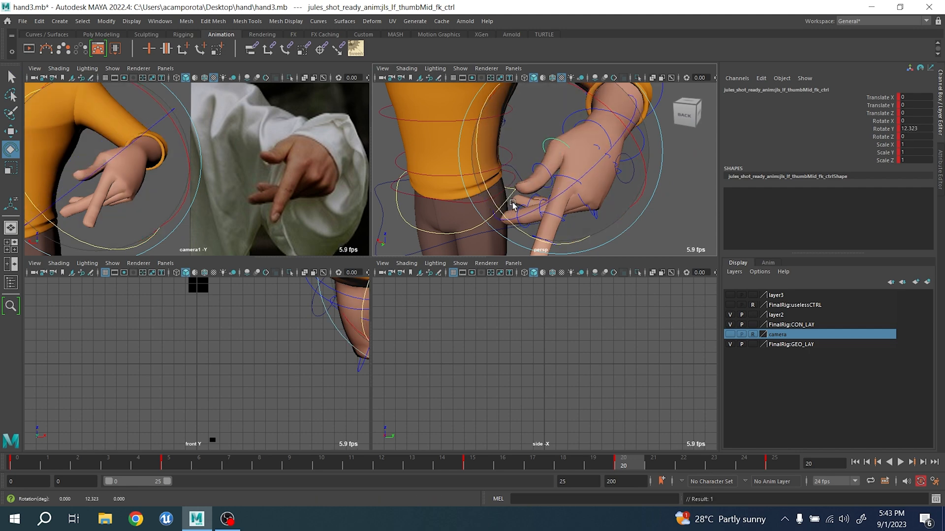
# - Rotate the thumb's tip control to about -19.5 degrees in X, -15.7 in Y and -6.4 in Z
pyautogui.press('q')
pyautogui.click(547, 170)
pyautogui.press('e')
pyautogui.moveTo(531, 170); pyautogui.dragTo(515, 174)
pyautogui.press('s')
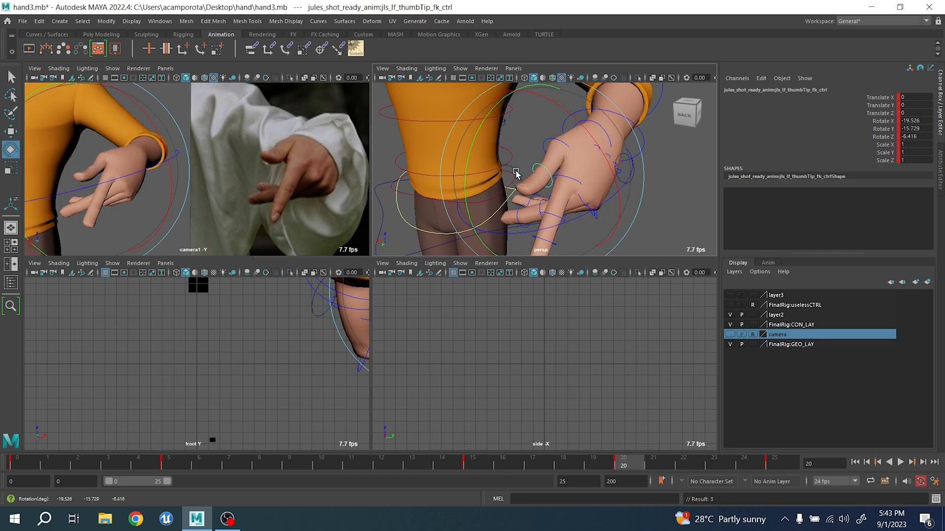
# - Rotate the left elbow control to about 1.2 degrees in X, -79.3 in Y and 3.9 in Z
pyautogui.press('q')
pyautogui.click(598, 128)
pyautogui.keyDown('alt'); pyautogui.moveTo(597, 128); pyautogui.dragTo(556, 180); pyautogui.keyUp('alt')
pyautogui.press('w')
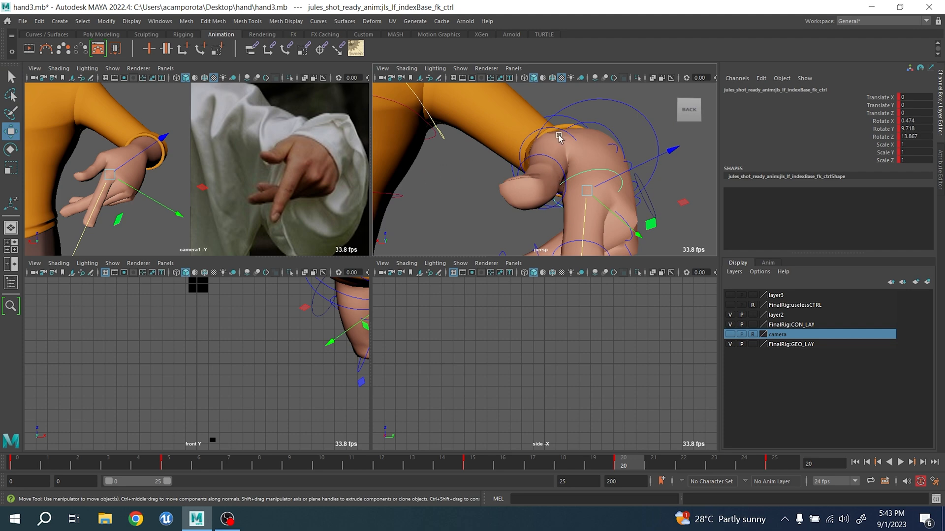
pyautogui.click(570, 119)
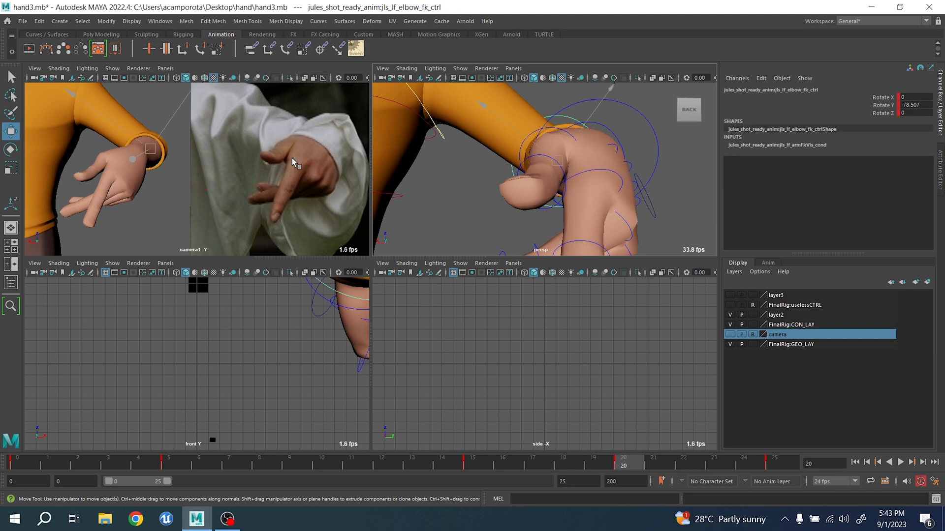
pyautogui.press('space')
pyautogui.press('e')
pyautogui.moveTo(276, 253); pyautogui.dragTo(295, 237)
pyautogui.moveTo(294, 229); pyautogui.dragTo(296, 232)
pyautogui.press('space')
# - Move the thumb's mid control to about -0.04, 0.17, -0.18 in X, Y and Z, and rotate it to about 14.9 degrees in Y
pyautogui.moveTo(572, 139)
pyautogui.keyDown('alt'); pyautogui.mouseDown()
pyautogui.moveTo(574, 162)
pyautogui.moveTo(573, 144)
pyautogui.mouseUp(); pyautogui.keyUp('alt')
pyautogui.scroll(-3, 578, 141)
pyautogui.press('q')
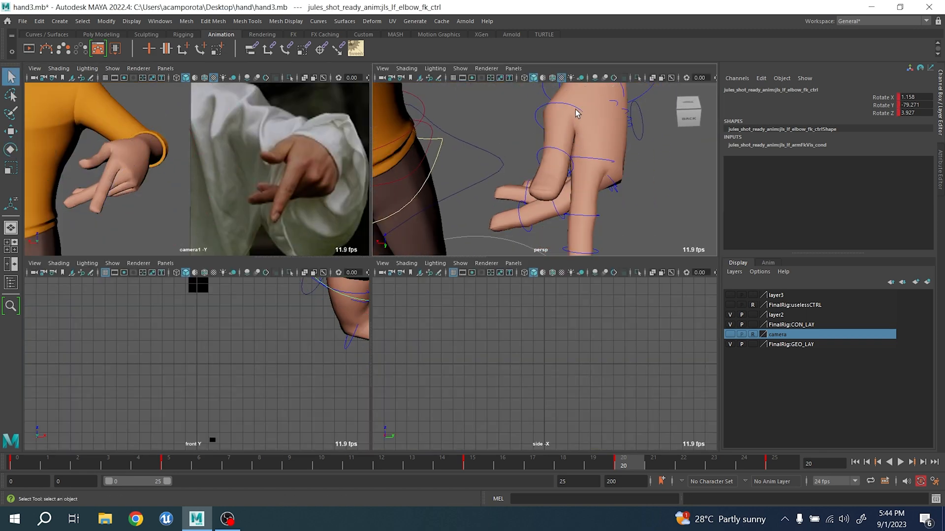
pyautogui.click(560, 126)
pyautogui.press('w')
pyautogui.press('space')
pyautogui.moveTo(173, 205); pyautogui.dragTo(228, 209)
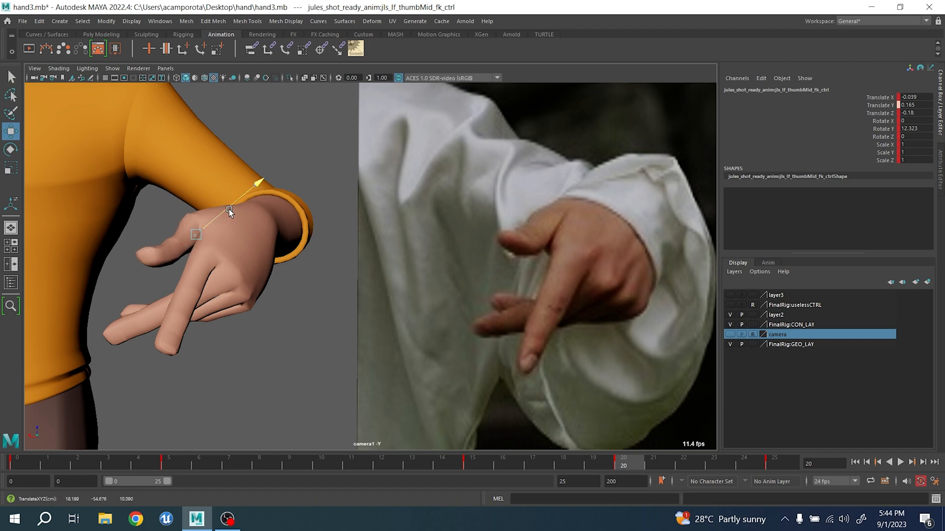
pyautogui.press('e')
pyautogui.moveTo(151, 239)
pyautogui.mouseDown()
pyautogui.moveTo(130, 243)
pyautogui.moveTo(158, 243)
pyautogui.mouseUp()
pyautogui.press('space')
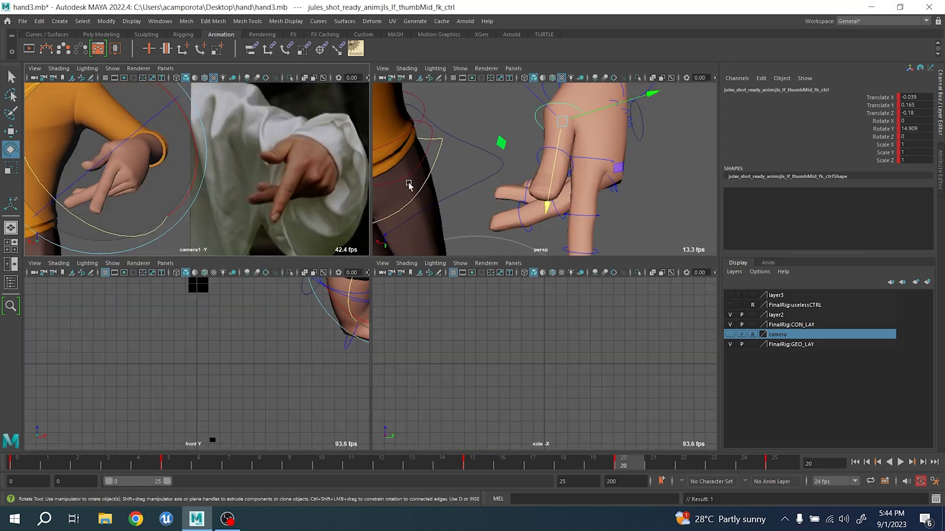
# - Rotate the thumb's tip control to about -21.8 degrees in X, -6.2 in Y and -6.4 in Z
pyautogui.press('q')
pyautogui.click(548, 153)
pyautogui.press('space')
pyautogui.press('e')
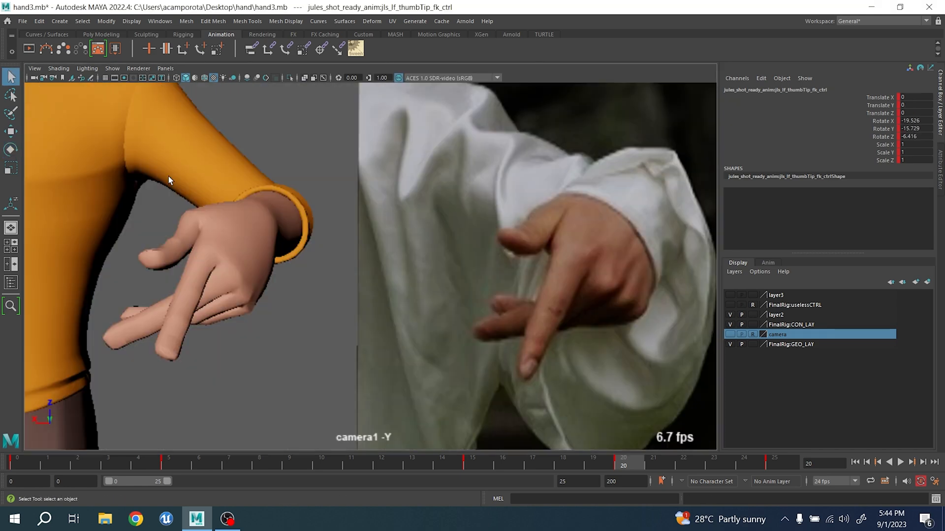
pyautogui.moveTo(188, 297)
pyautogui.mouseDown()
pyautogui.moveTo(196, 309)
pyautogui.moveTo(108, 294)
pyautogui.moveTo(121, 305)
pyautogui.moveTo(185, 287)
pyautogui.mouseUp()
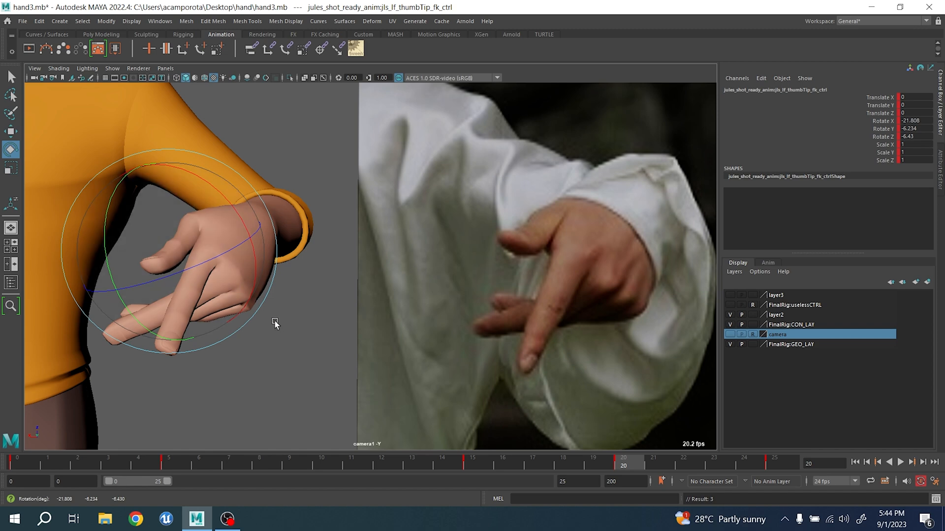
pyautogui.press('space')
# - Rotate the middle finger's tip control slightly to adjust the fingertip's bend
pyautogui.press('q')
pyautogui.click(524, 209)
pyautogui.press('e')
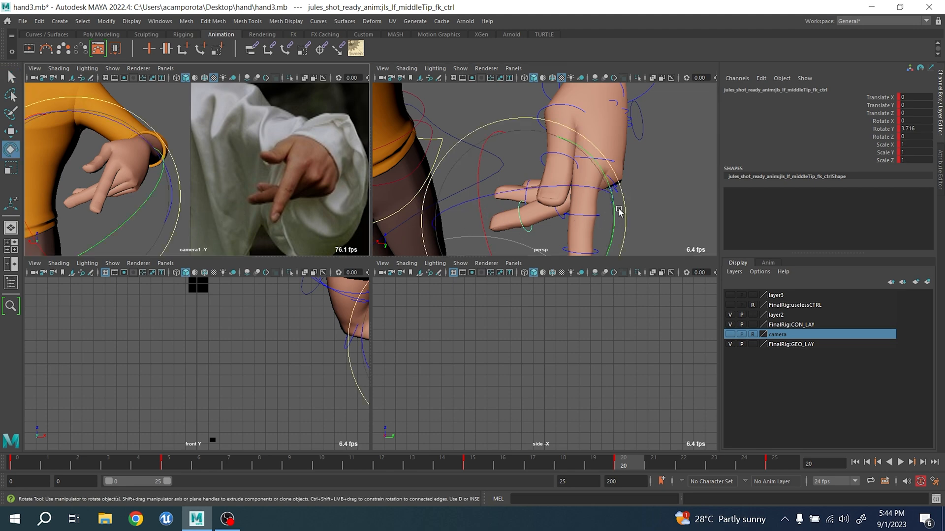
pyautogui.moveTo(614, 204); pyautogui.dragTo(607, 186)
# - Move the middle finger's mid and tip controls to about -0.72 in X and 0.05 in Z, rotating the mid control to about 6.7 degrees in Y
pyautogui.press('w')
pyautogui.keyDown('shift'); pyautogui.click(560, 215); pyautogui.keyUp('shift')
pyautogui.moveTo(43, 215); pyautogui.dragTo(50, 214)
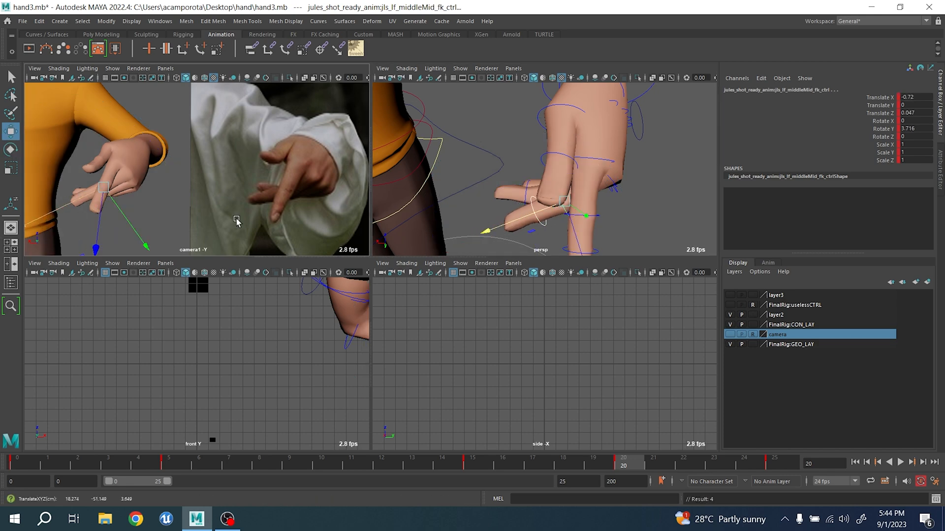
pyautogui.press('e')
pyautogui.moveTo(662, 182); pyautogui.dragTo(652, 192)
# - Rotate the ring finger's mid control to about 14.6 degrees in Y
pyautogui.keyDown('alt'); pyautogui.moveTo(574, 205); pyautogui.dragTo(540, 188); pyautogui.keyUp('alt')
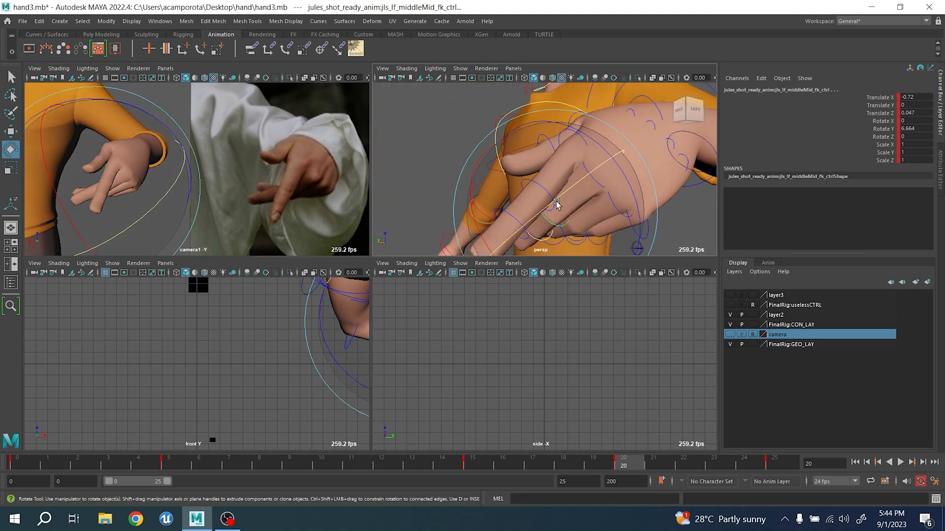
pyautogui.click(566, 234)
pyautogui.press('space')
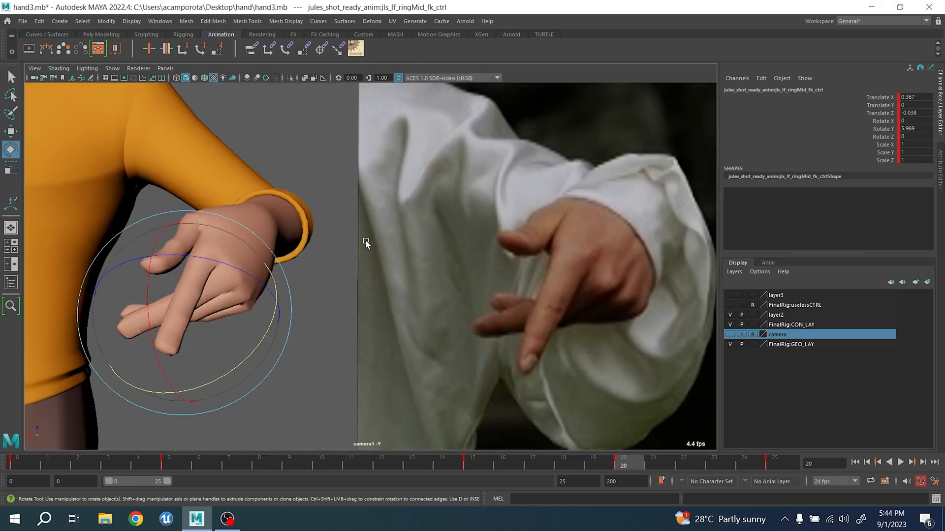
pyautogui.moveTo(264, 326); pyautogui.dragTo(250, 326)
pyautogui.press('space')
# - Shorten the ring finger by moving its mid and tip controls along X, bringing the tip control to about -0.01
pyautogui.keyDown('alt'); pyautogui.moveTo(502, 207); pyautogui.dragTo(639, 199); pyautogui.keyUp('alt')
pyautogui.click(520, 210)
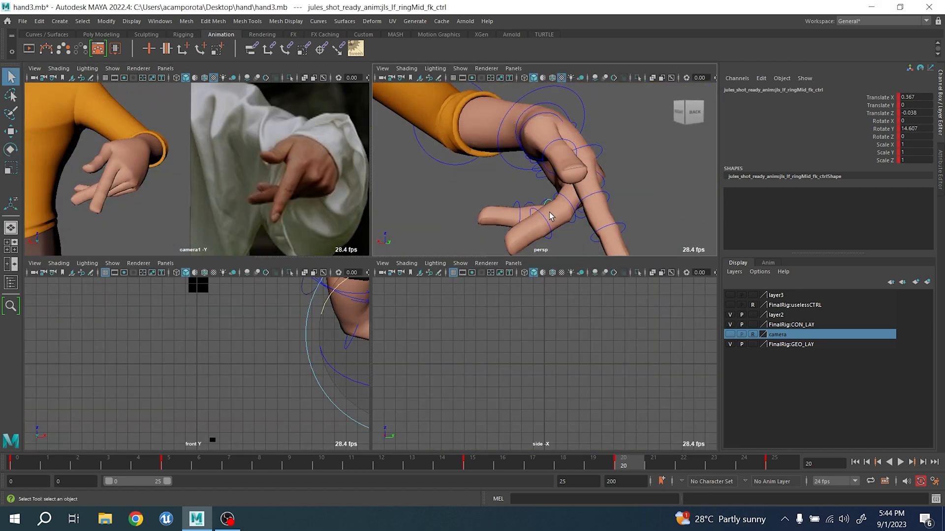
pyautogui.press('w')
pyautogui.moveTo(486, 219); pyautogui.dragTo(482, 220)
# - Rotate the index finger's base control to match the pointing finger in the photo
pyautogui.keyDown('alt'); pyautogui.moveTo(549, 189); pyautogui.dragTo(567, 118); pyautogui.keyUp('alt')
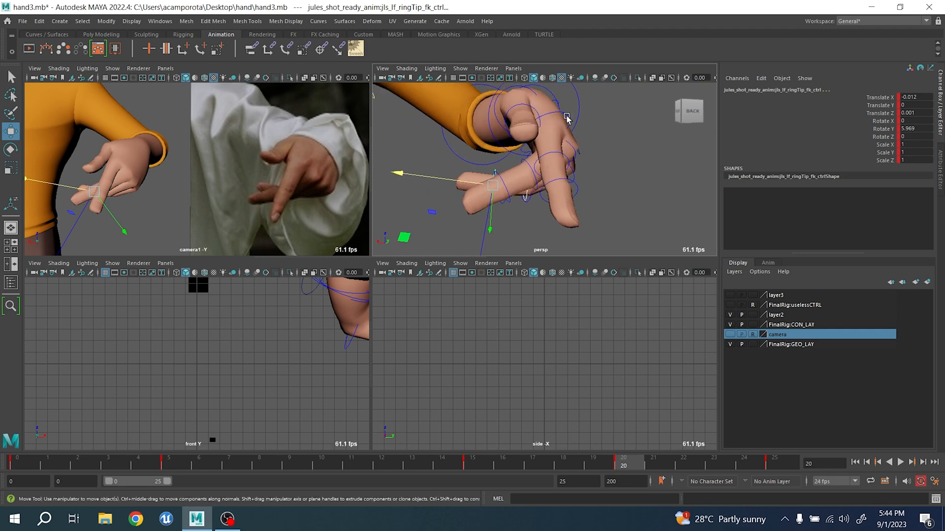
pyautogui.click(569, 127)
pyautogui.press('e')
pyautogui.press('space')
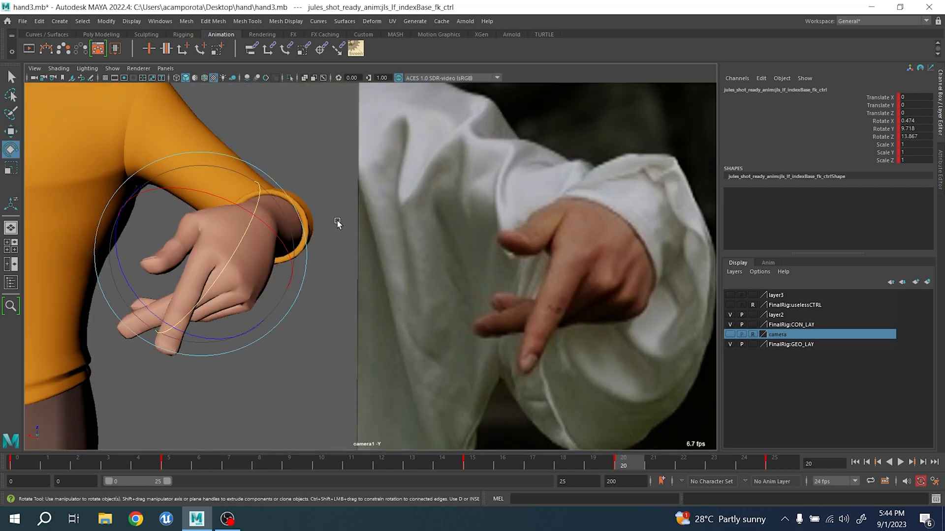